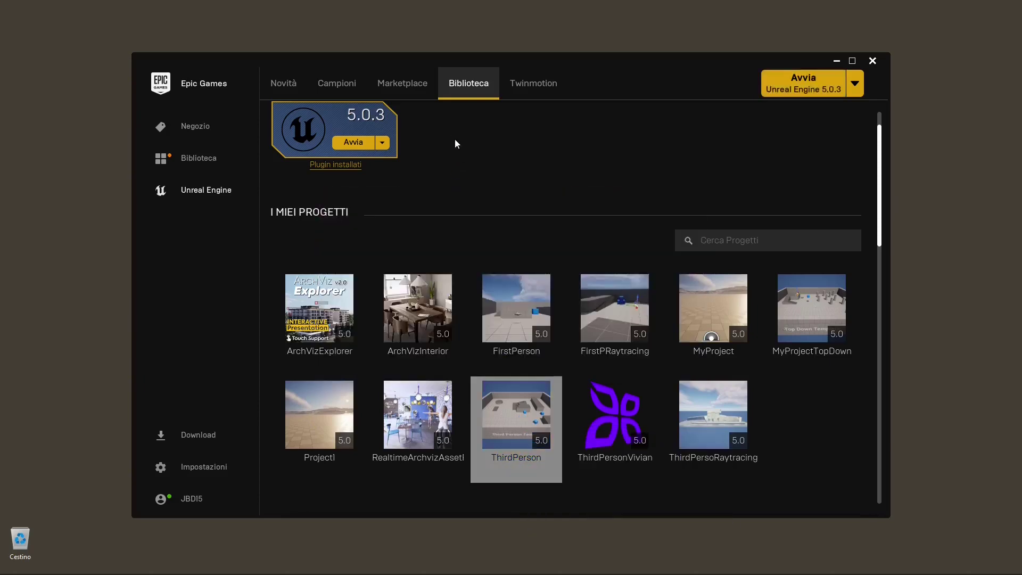
Launch Unreal Engine 5.0.3 from the library and open its installation options
{"action": "left_click", "coordinate": [382, 143]}
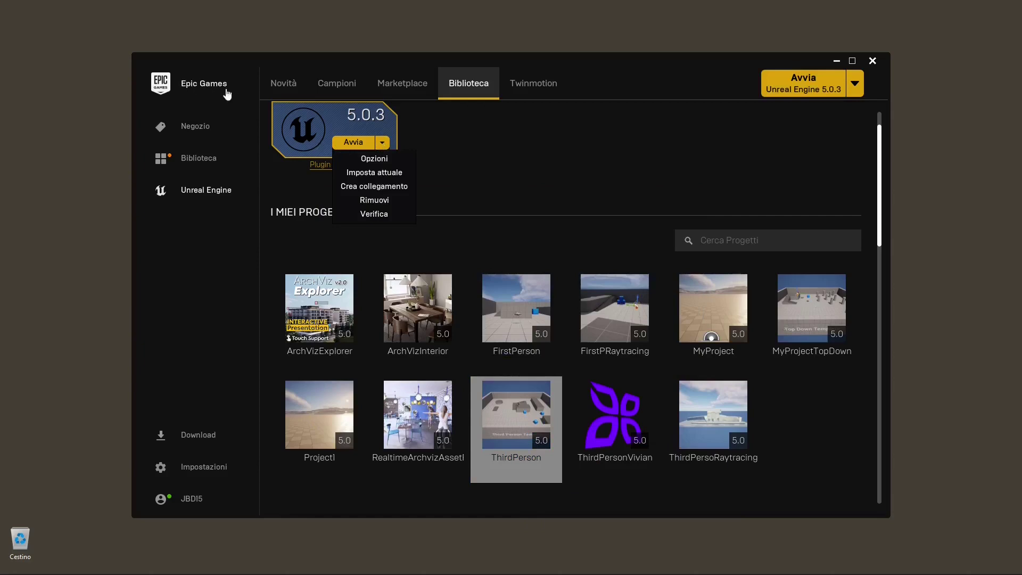
{"action": "scroll", "coordinate": [331, 190], "scroll_direction": "up", "scroll_amount": 2}
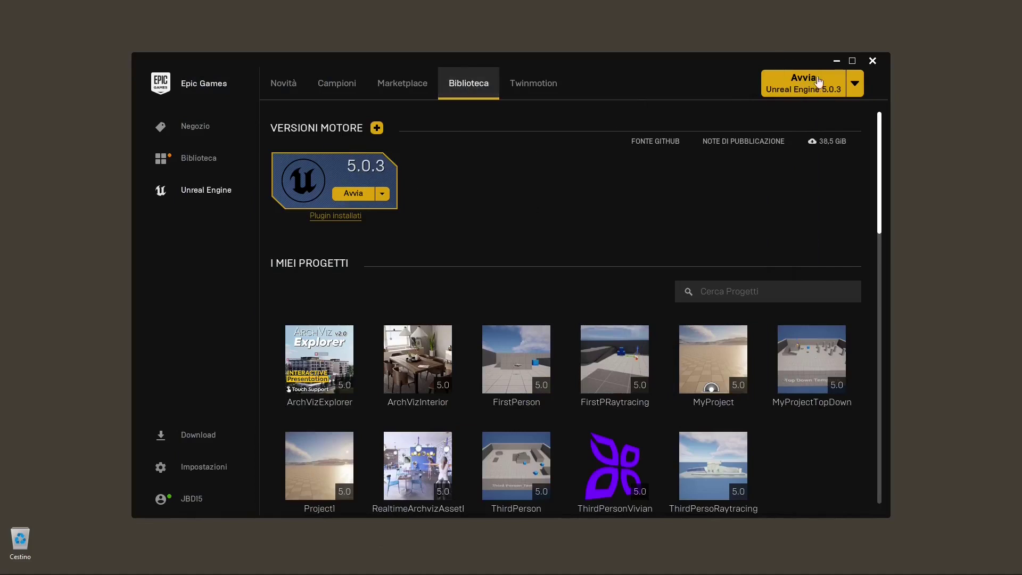
{"action": "left_click", "coordinate": [796, 90]}
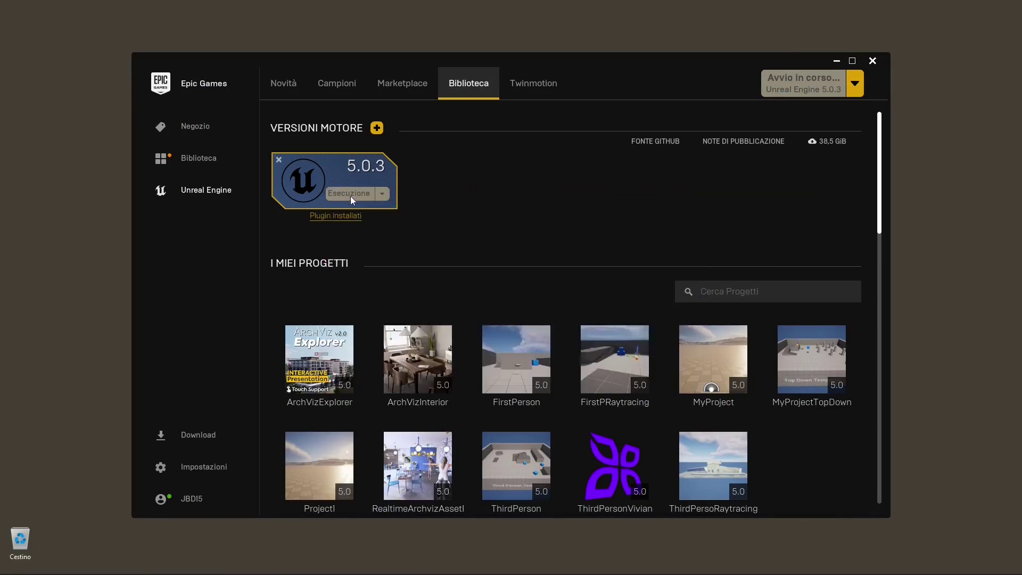
{"action": "left_click", "coordinate": [382, 194]}
{"action": "left_click", "coordinate": [374, 209]}
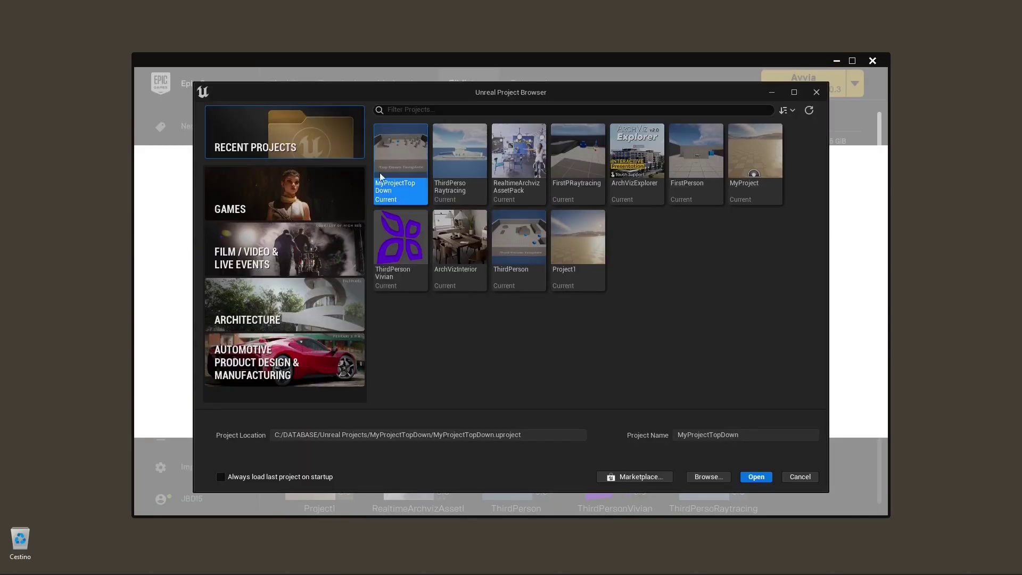
Preview the Third Person template among the game templates, cancelling project creation and closing the installation options and the launcher
{"action": "left_click_drag", "start_coordinate": [452, 69], "coordinate": [450, 111]}
{"action": "left_click", "coordinate": [299, 201]}
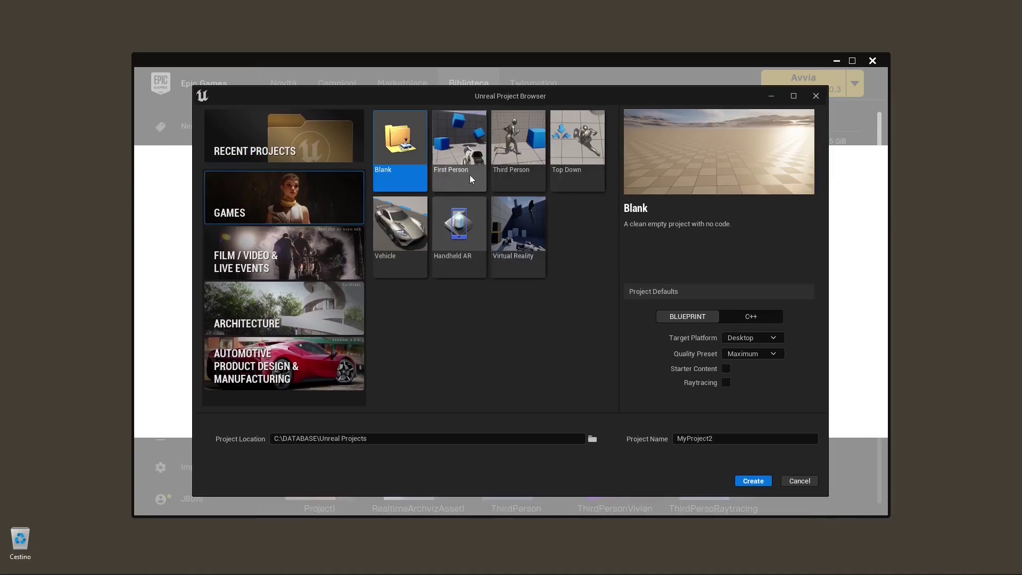
{"action": "left_click", "coordinate": [528, 160]}
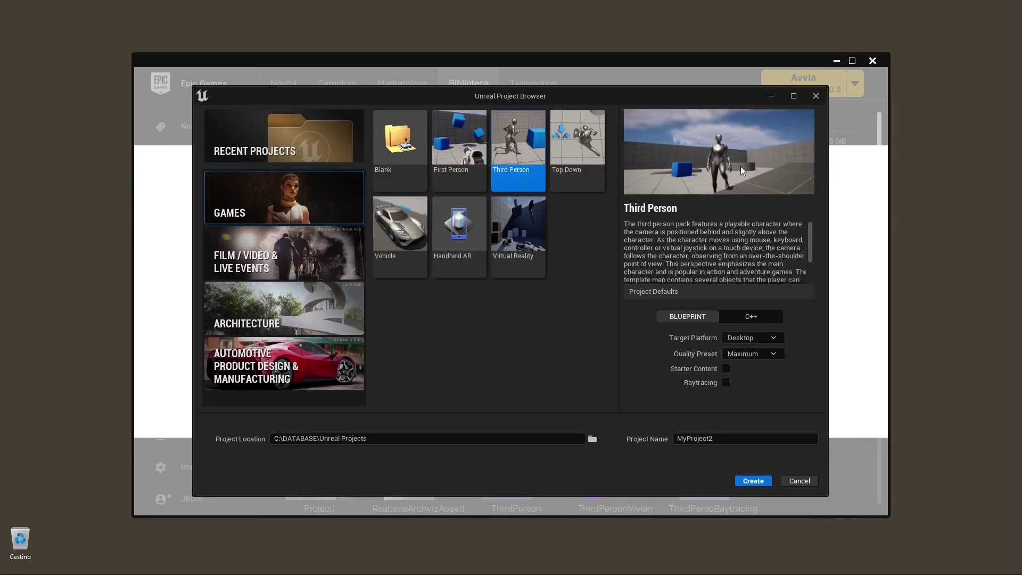
{"action": "left_click", "coordinate": [804, 482]}
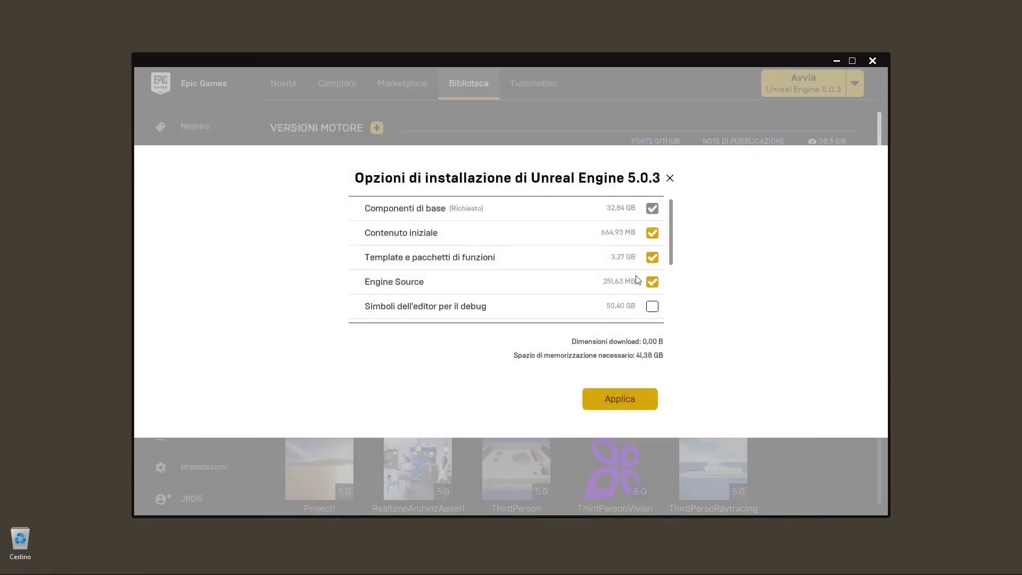
{"action": "left_click", "coordinate": [671, 179]}
{"action": "left_click", "coordinate": [877, 61]}
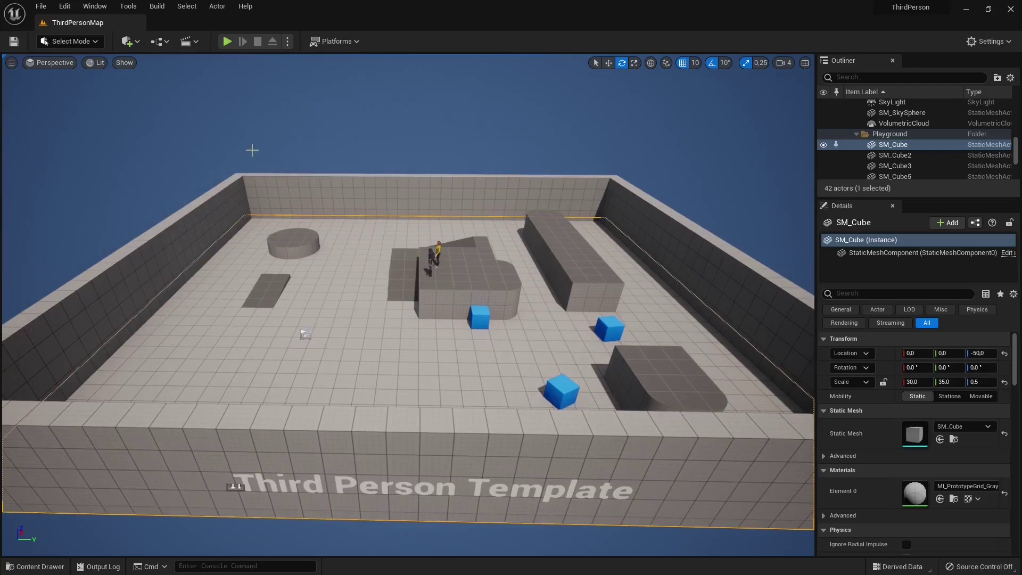
Play-test the level by running the character up the ramp to the two figures on the platform, and stop the simulation
{"action": "left_click", "coordinate": [226, 41]}
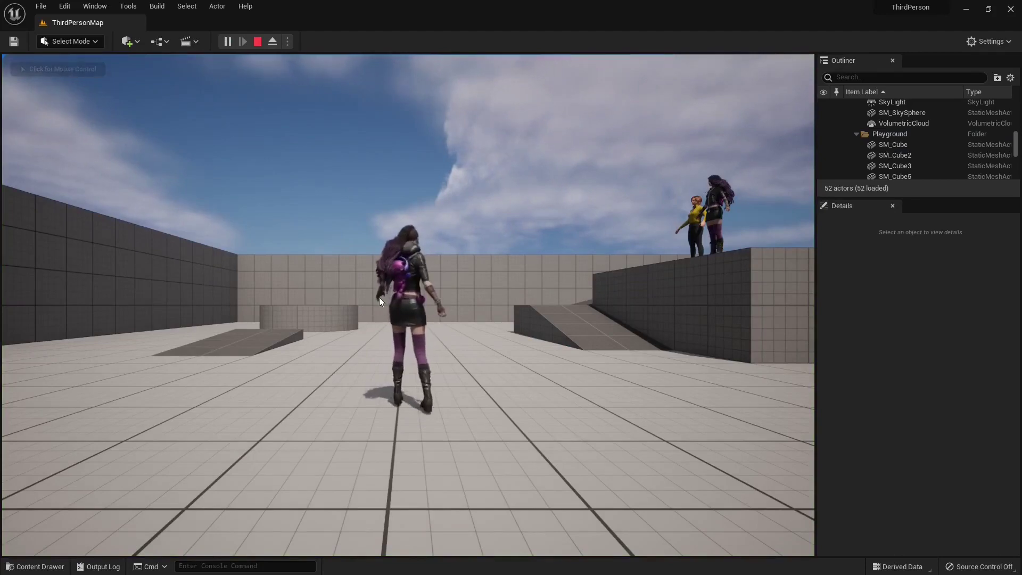
{"action": "left_click", "coordinate": [455, 276]}
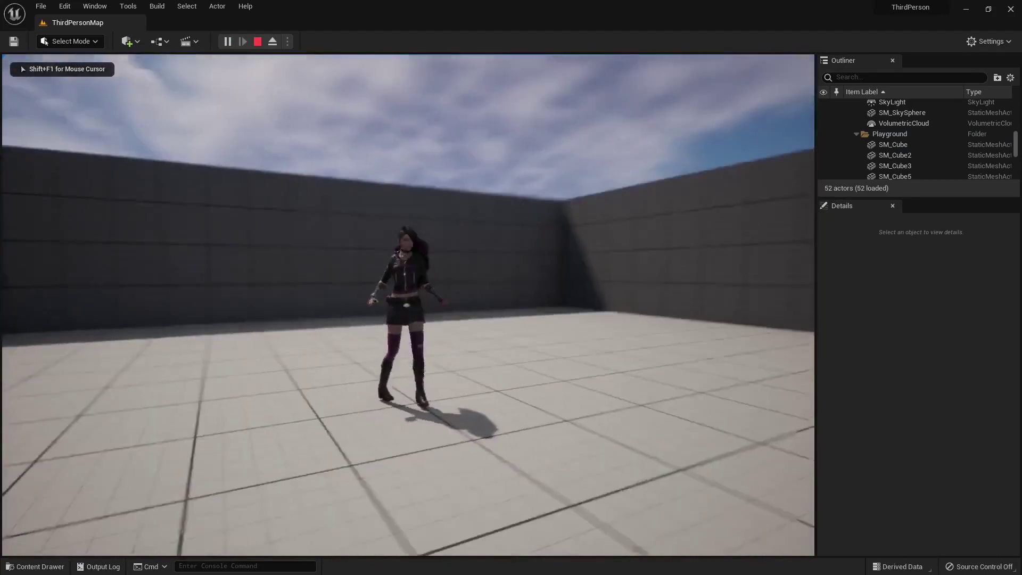
{"action": "key", "text": "w"}
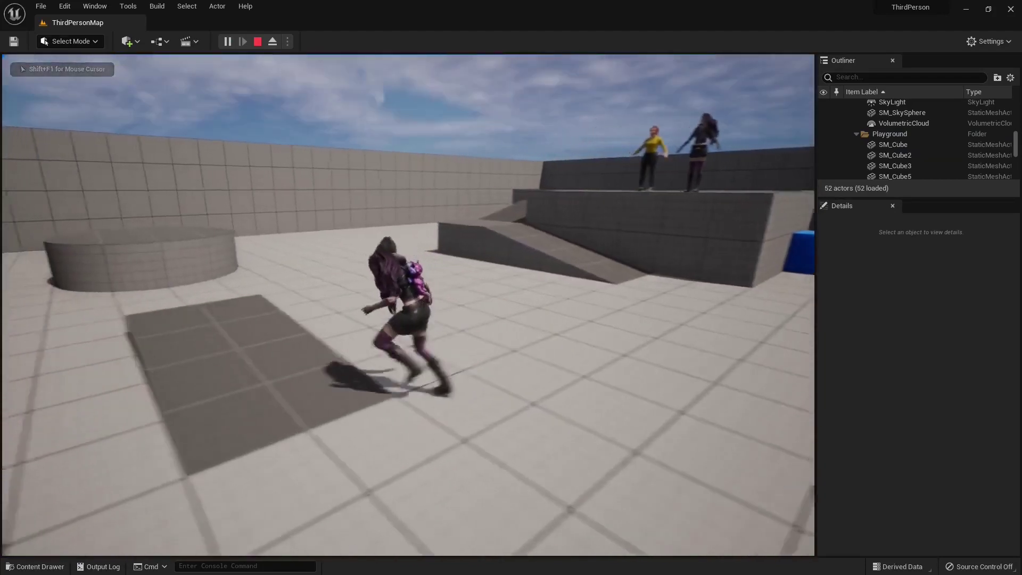
{"action": "key", "text": "d"}
{"action": "key", "text": "w"}
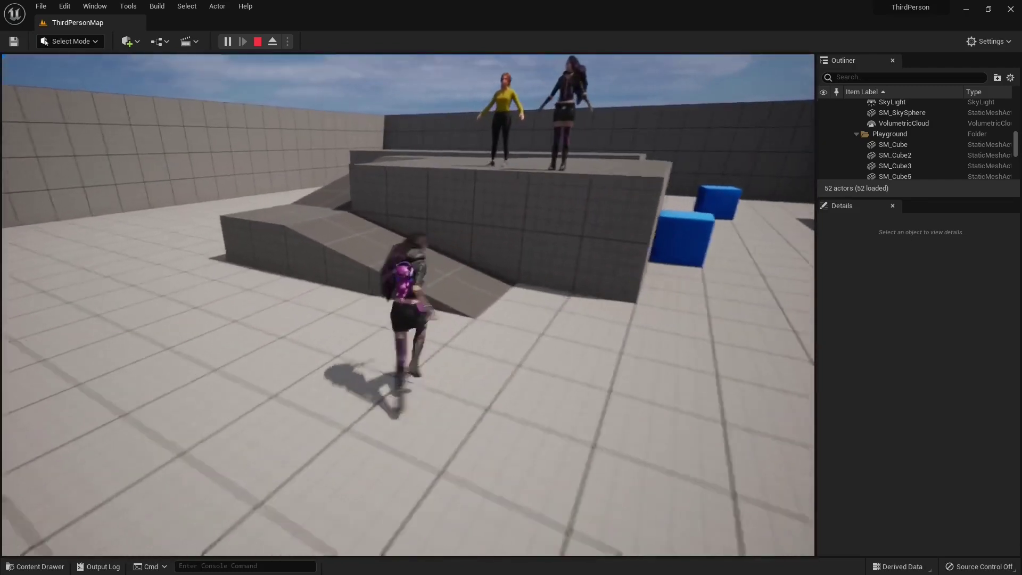
{"action": "key", "text": "w"}
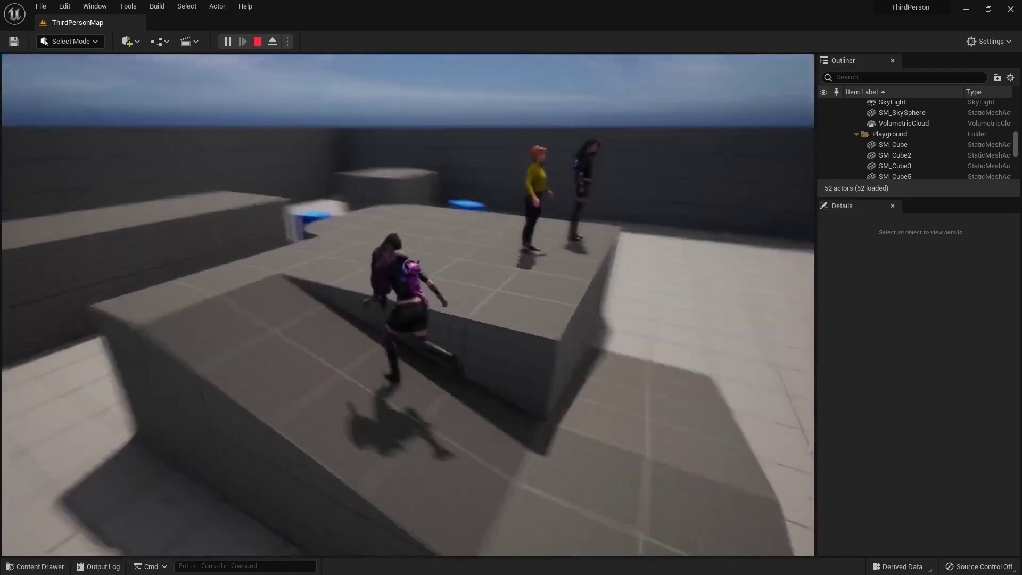
{"action": "key", "text": "s"}
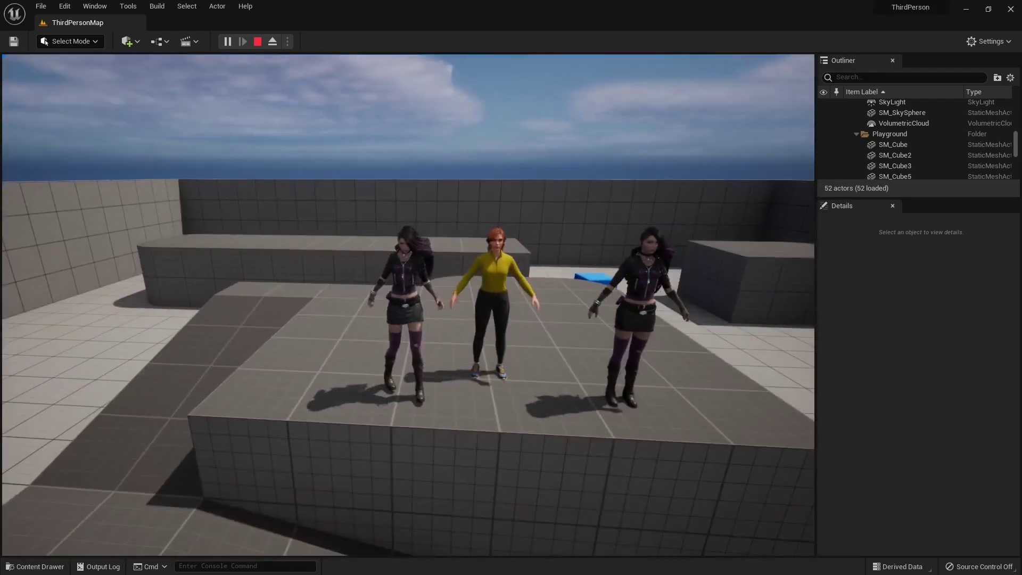
{"action": "key", "text": "w"}
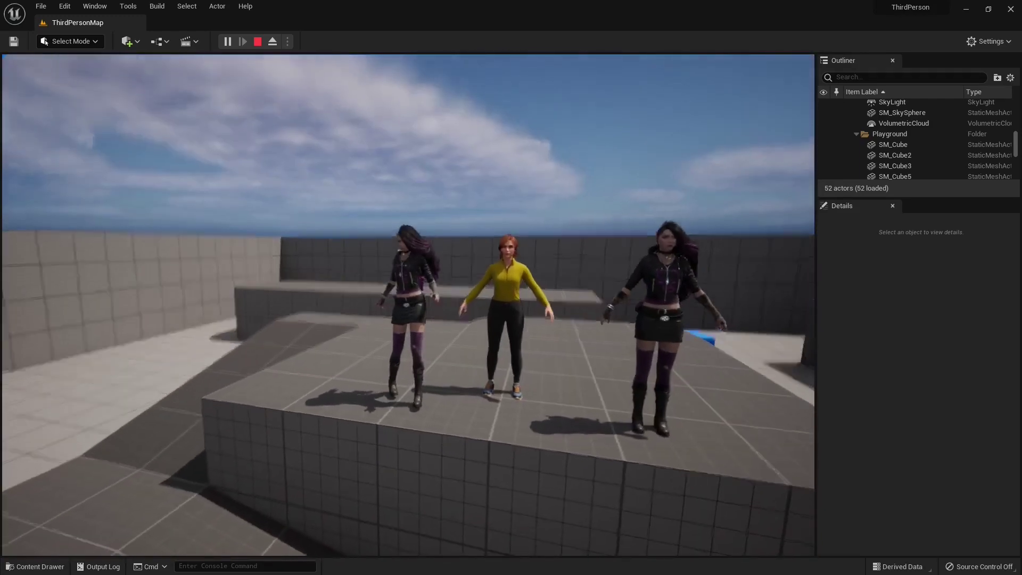
{"action": "key", "text": "w"}
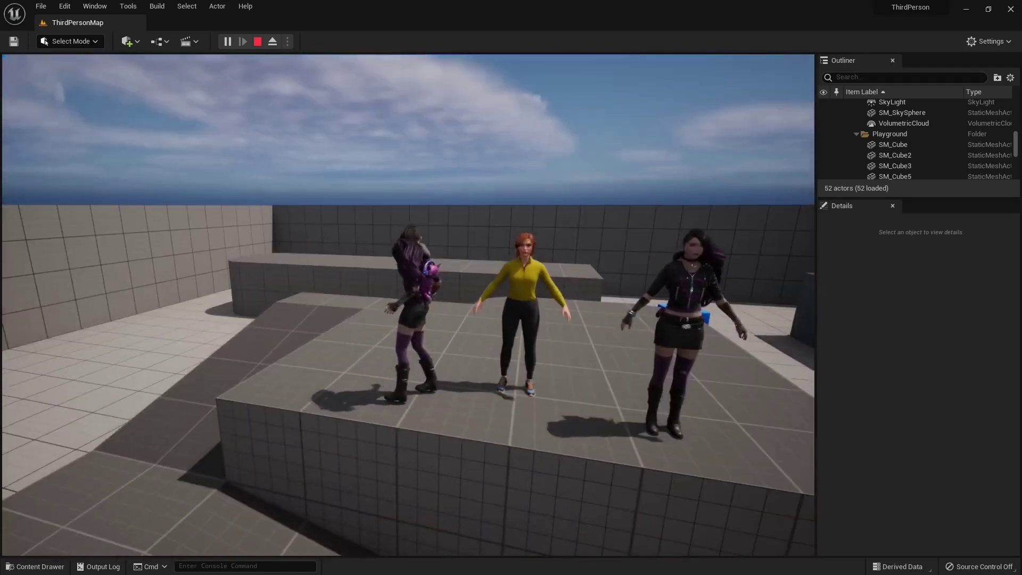
{"action": "key", "text": "Escape"}
Select the BP_Vivian character on the platform to inspect it, and end with the sky sphere selected
{"action": "left_click", "coordinate": [511, 337]}
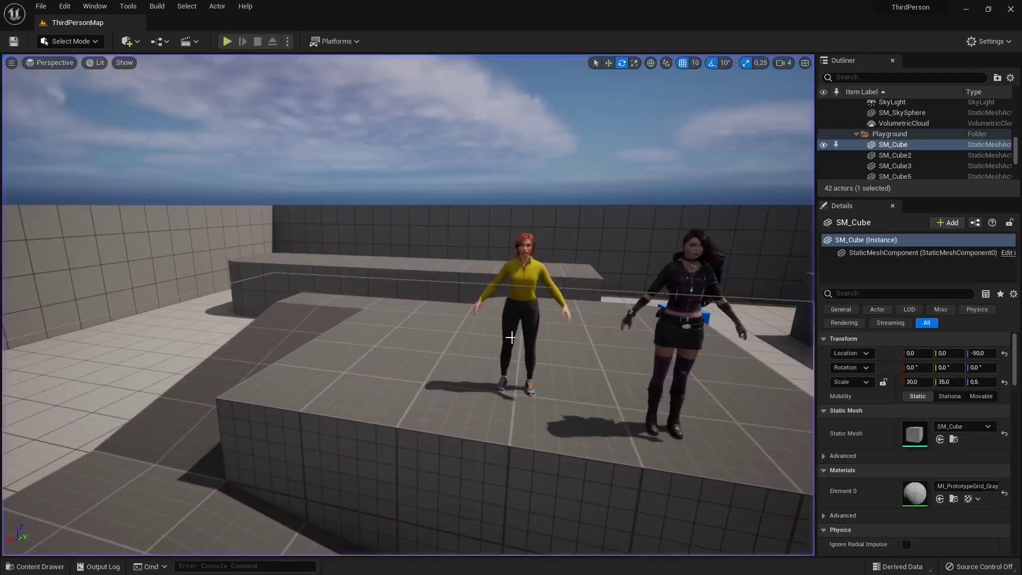
{"action": "left_click", "coordinate": [532, 249]}
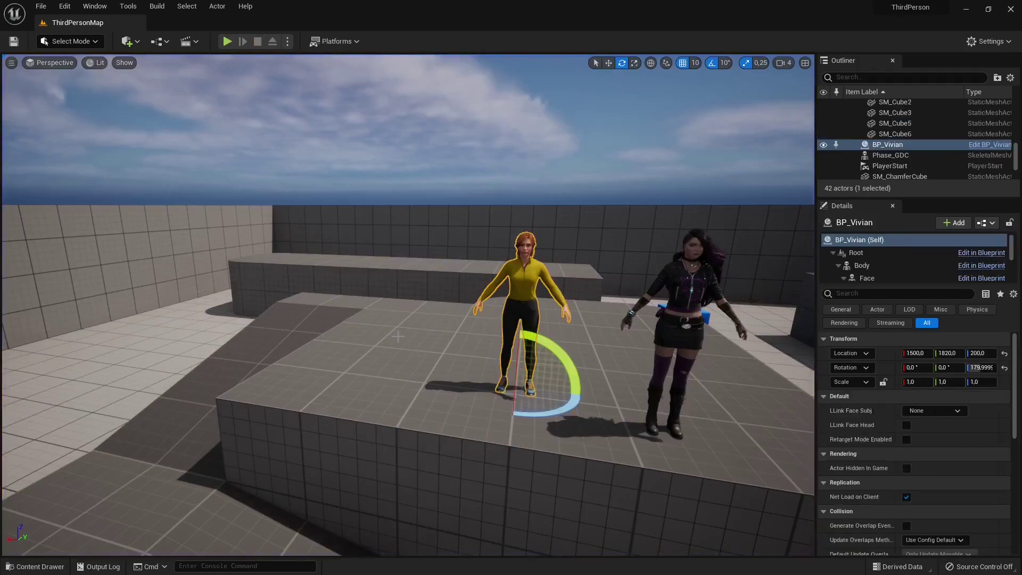
{"action": "right_click_drag", "start_coordinate": [398, 336], "coordinate": [375, 341]}
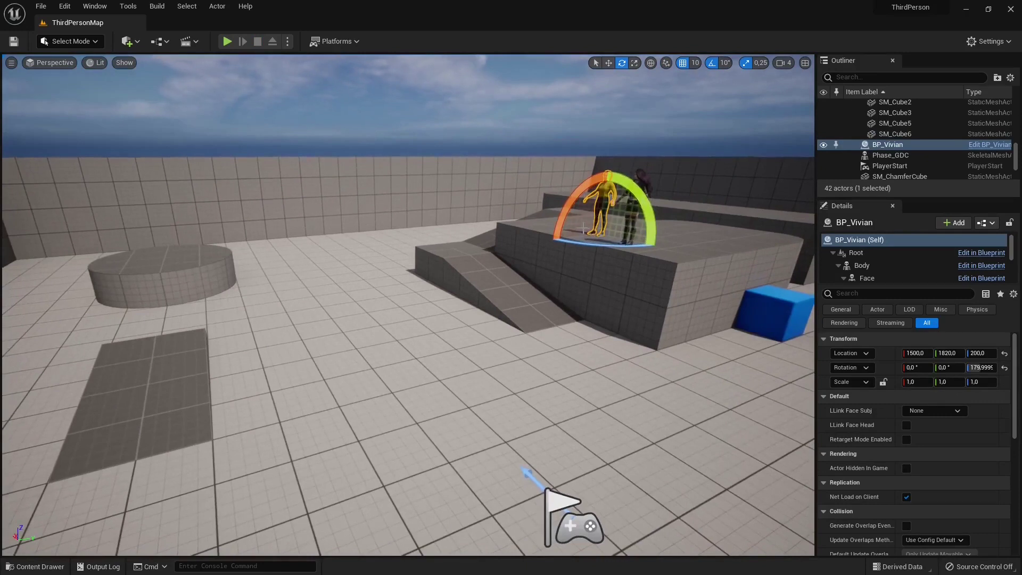
{"action": "left_click", "coordinate": [425, 125]}
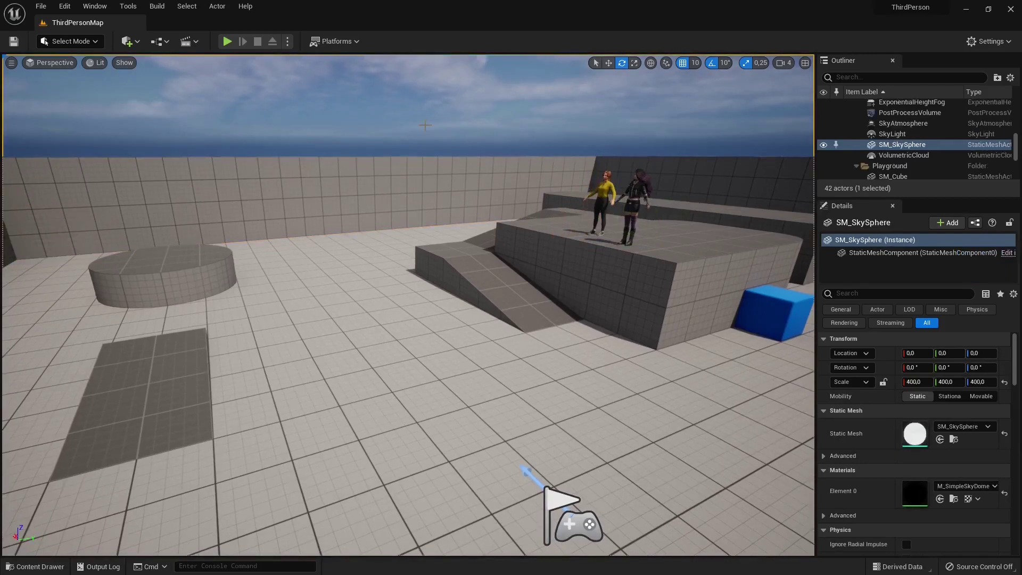
Switch to Sketchfab in the browser and filter the downloadable models to animated ones with CC BY and CC0 licenses
{"action": "key", "text": "alt+Tab"}
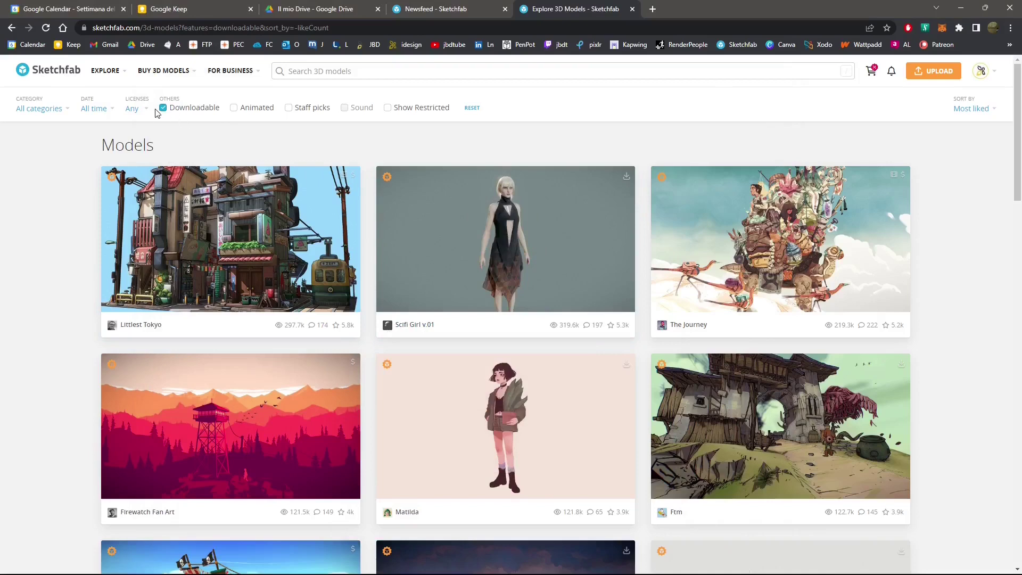
{"action": "left_click", "coordinate": [233, 108]}
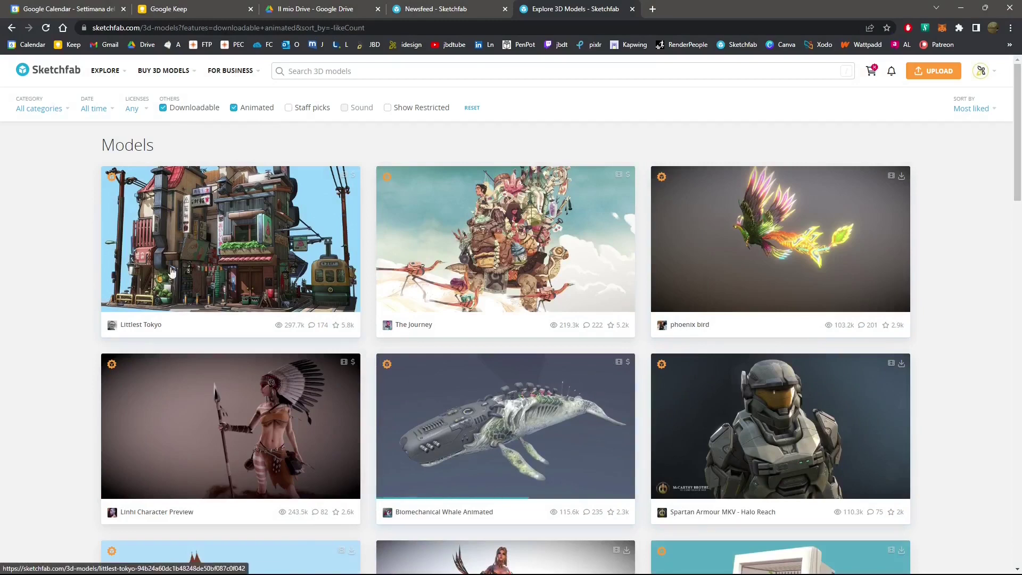
{"action": "left_click", "coordinate": [111, 111]}
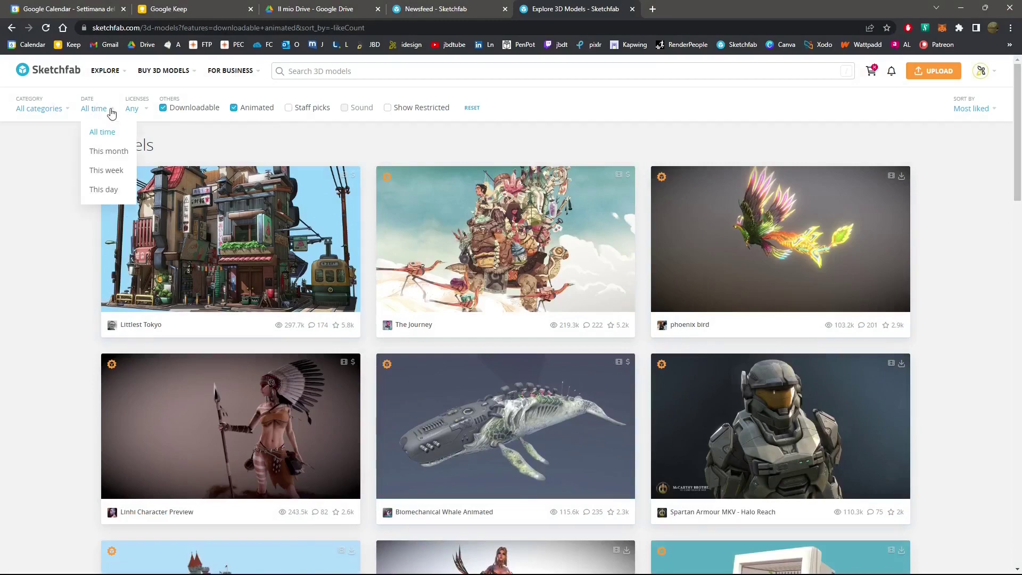
{"action": "left_click", "coordinate": [148, 113]}
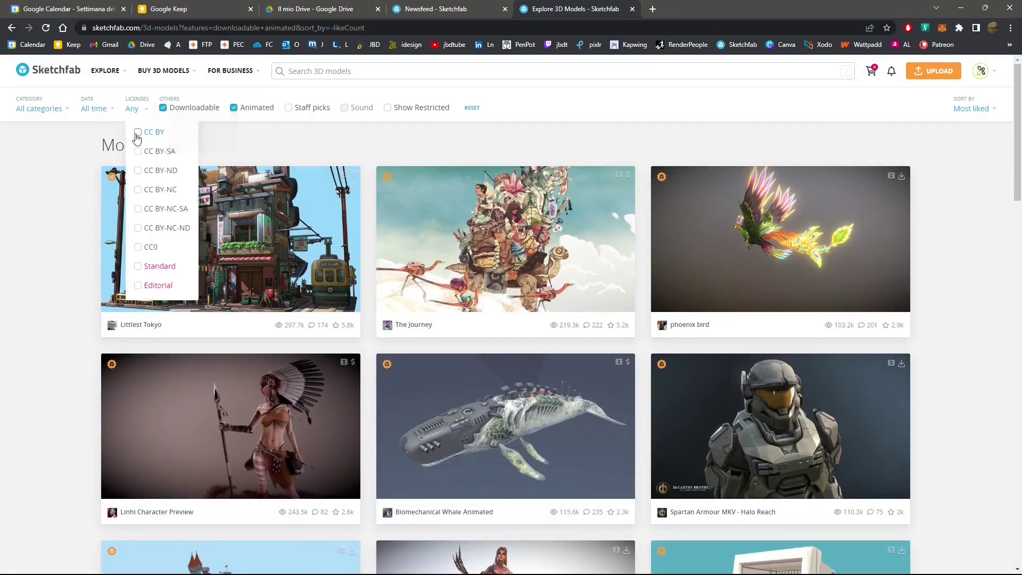
{"action": "left_click", "coordinate": [139, 131]}
{"action": "left_click", "coordinate": [141, 249]}
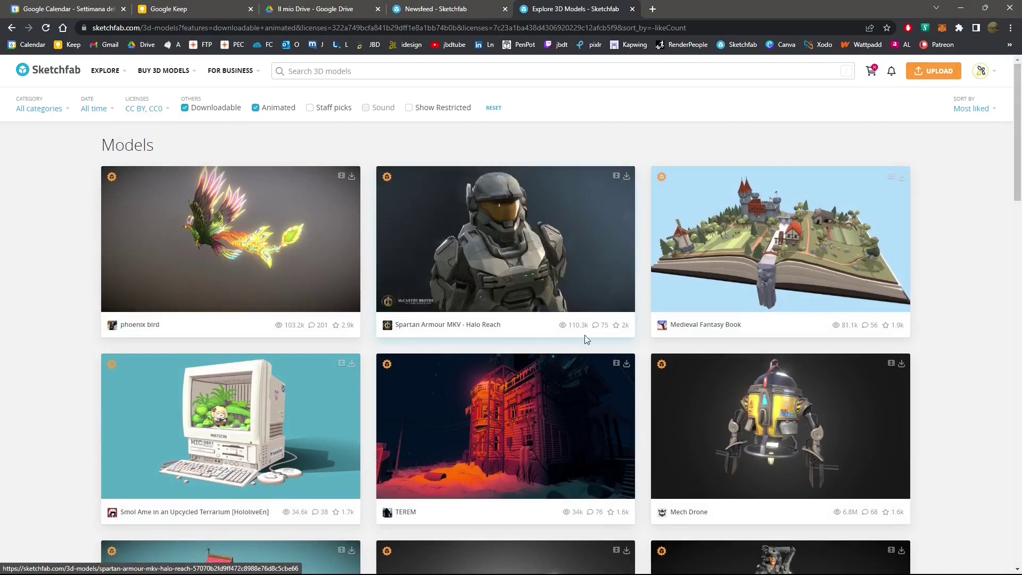
Open the Spartan Armour MKV - Halo Reach model and download it in its original FBX format
{"action": "left_click", "coordinate": [564, 245]}
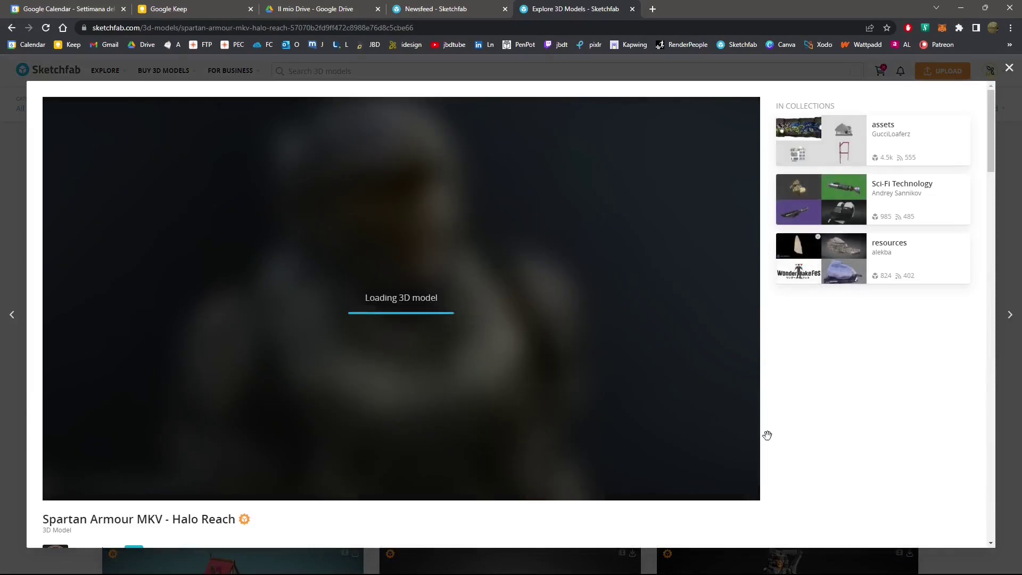
{"action": "scroll", "coordinate": [808, 444], "scroll_direction": "down", "scroll_amount": 4}
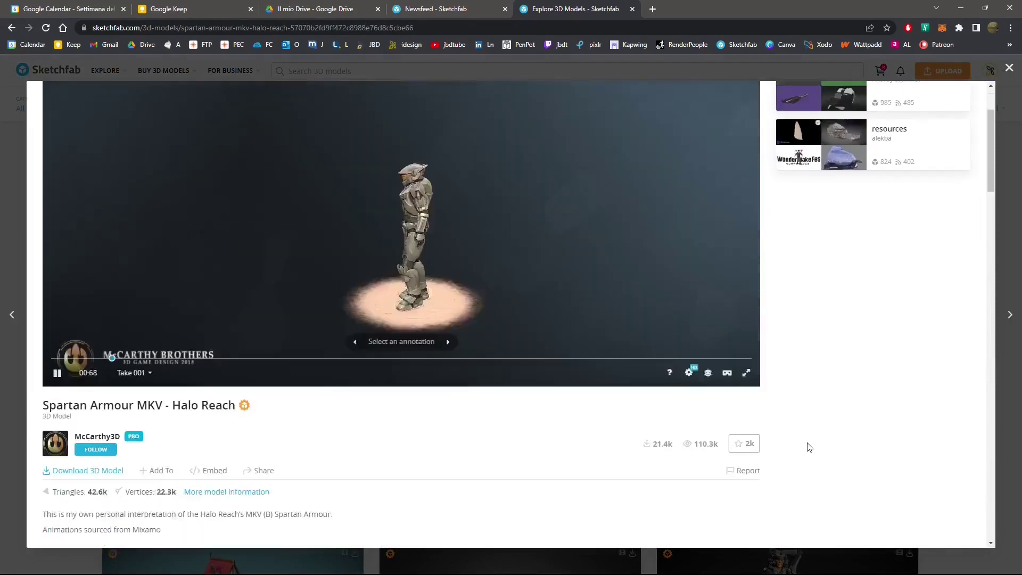
{"action": "scroll", "coordinate": [210, 300], "scroll_direction": "up", "scroll_amount": 2}
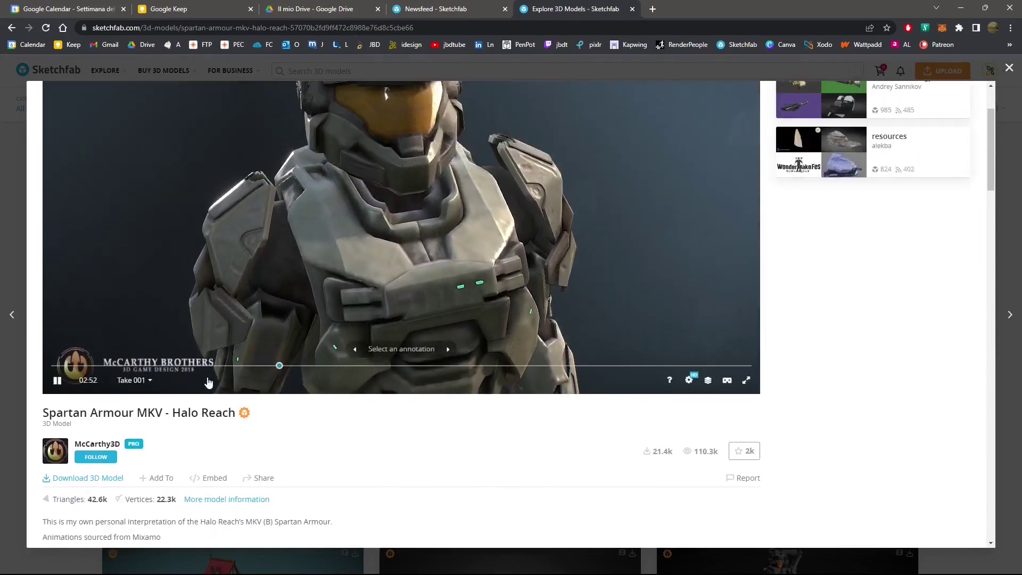
{"action": "scroll", "coordinate": [160, 330], "scroll_direction": "down", "scroll_amount": 2}
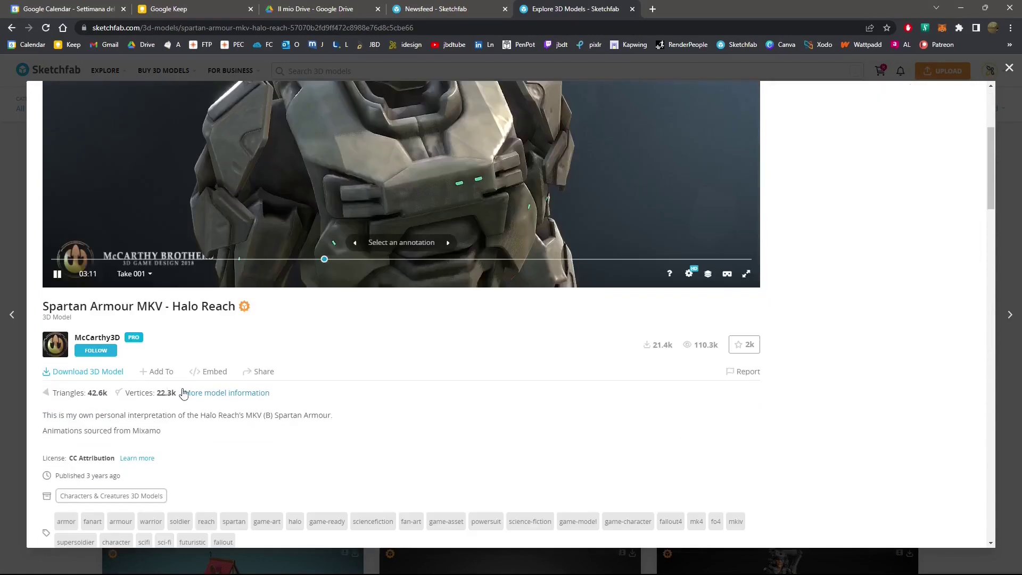
{"action": "left_click", "coordinate": [109, 372]}
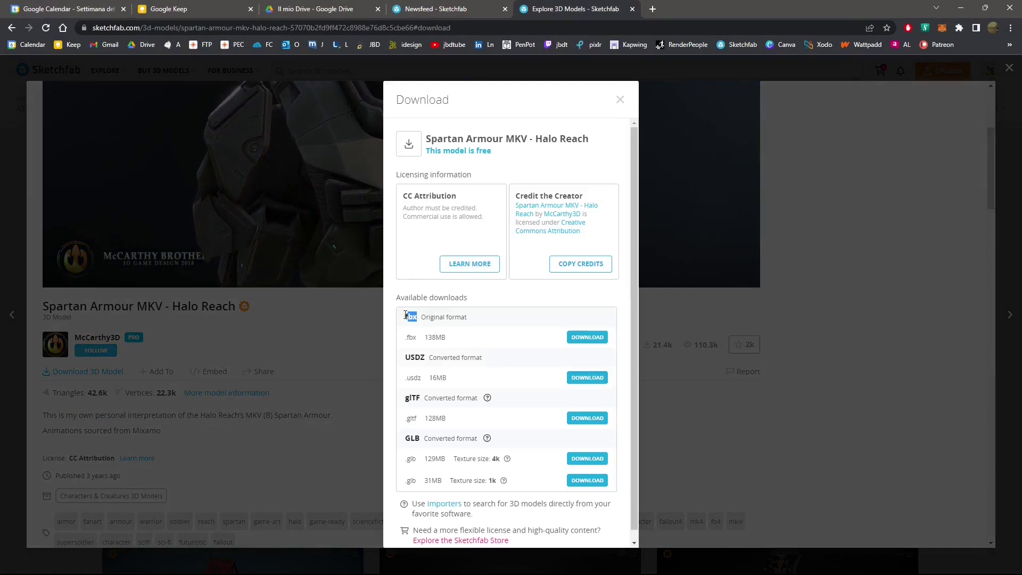
{"action": "left_click", "coordinate": [597, 338]}
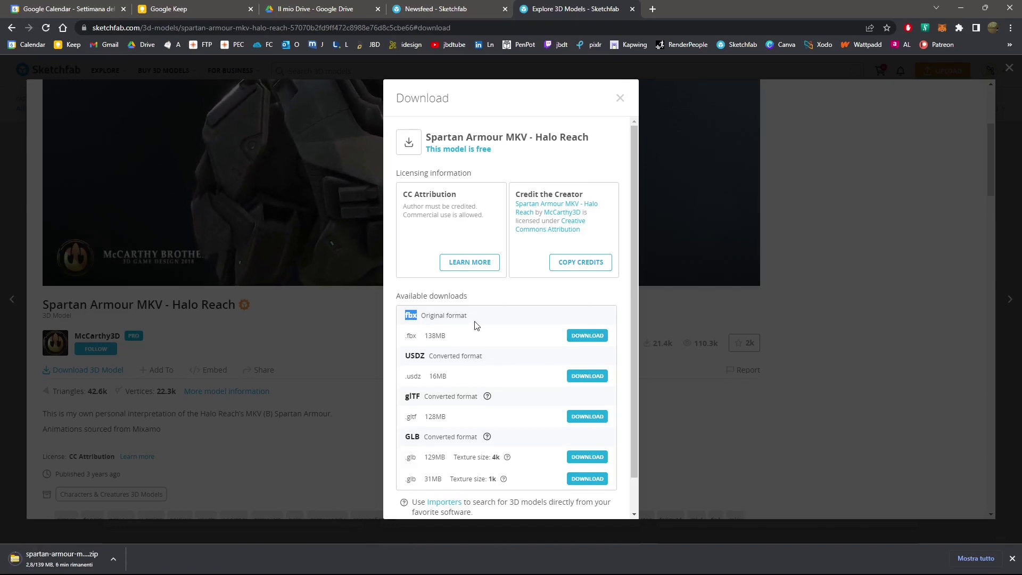
Review the glTF and GLB download formats, and close the download dialog and the model page
{"action": "double_click", "coordinate": [412, 399]}
{"action": "double_click", "coordinate": [414, 436]}
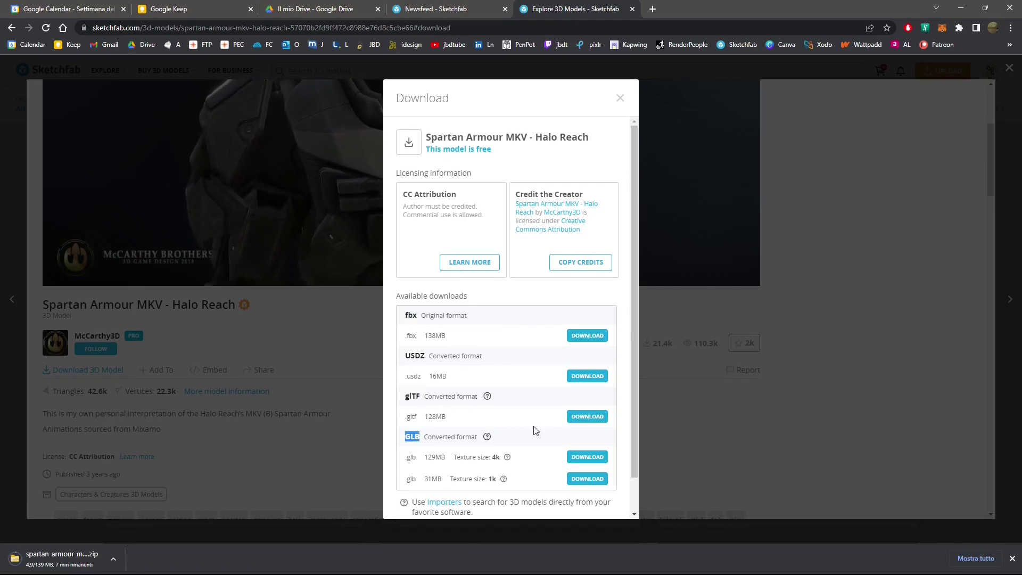
{"action": "left_click", "coordinate": [619, 99]}
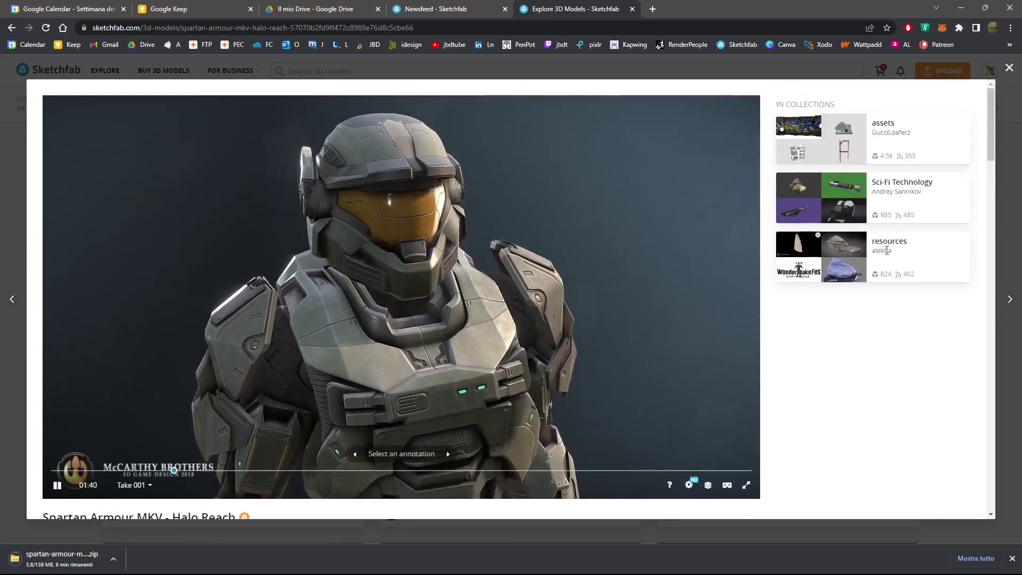
{"action": "left_click", "coordinate": [1010, 69]}
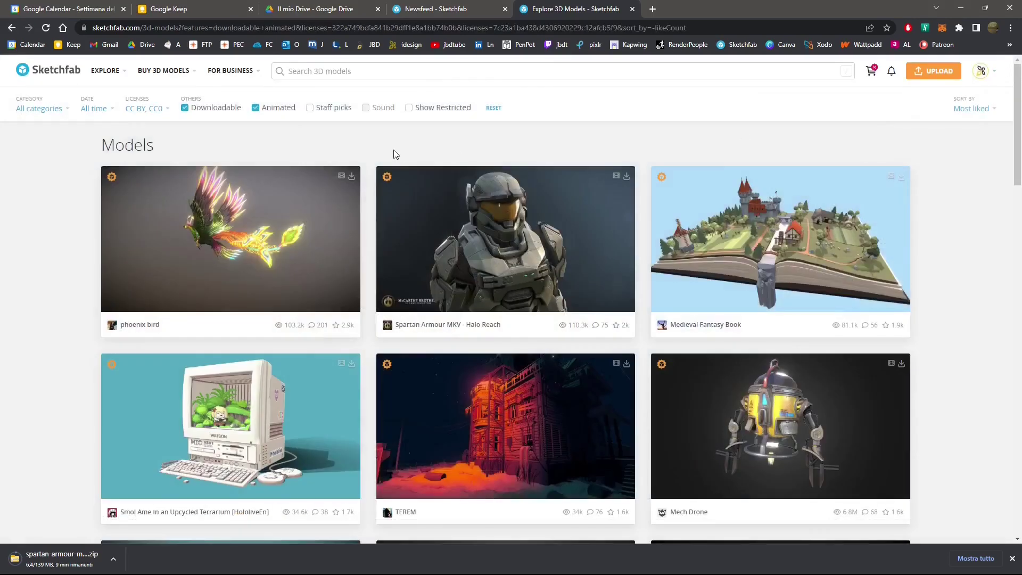
Browse the filtered Sketchfab results for other animated models
{"action": "scroll", "coordinate": [448, 251], "scroll_direction": "down", "scroll_amount": 6}
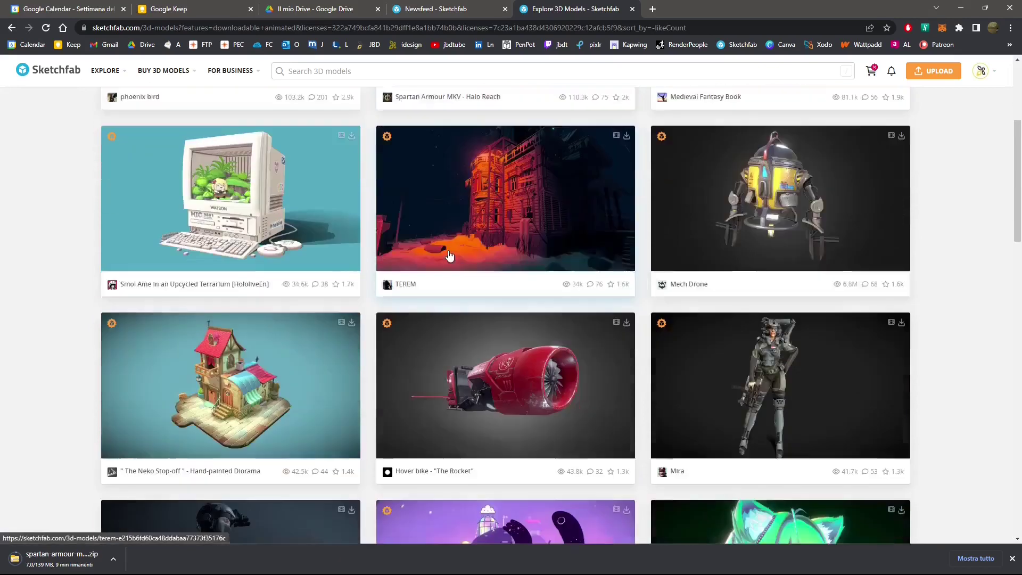
{"action": "scroll", "coordinate": [447, 252], "scroll_direction": "down", "scroll_amount": 1}
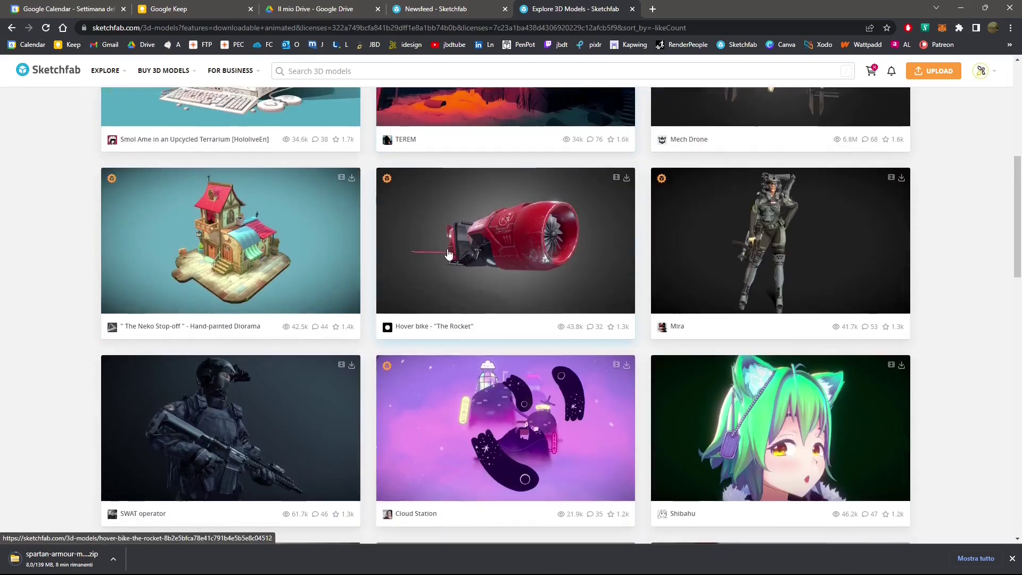
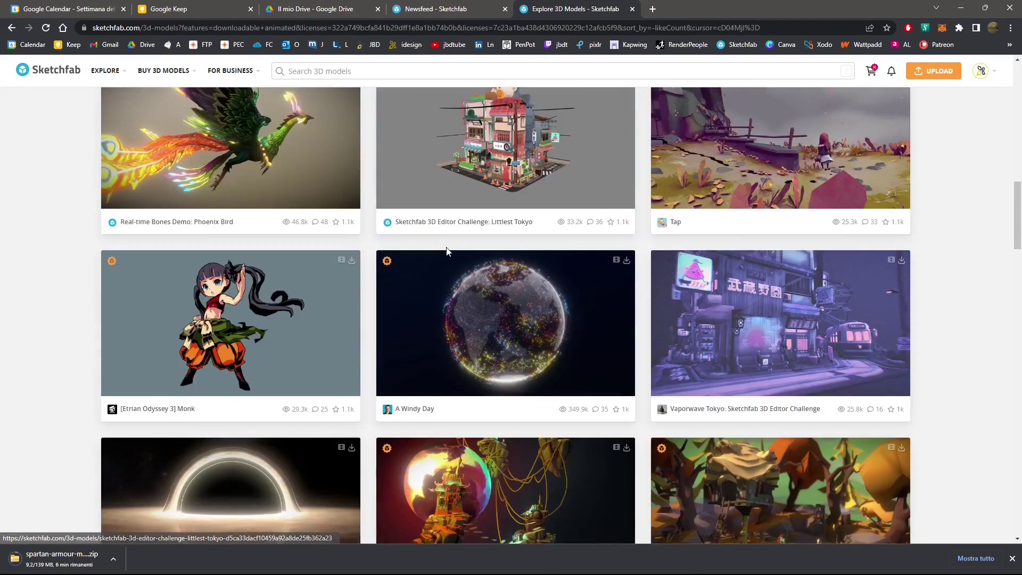
{"action": "scroll", "coordinate": [446, 247], "scroll_direction": "down", "scroll_amount": 3}
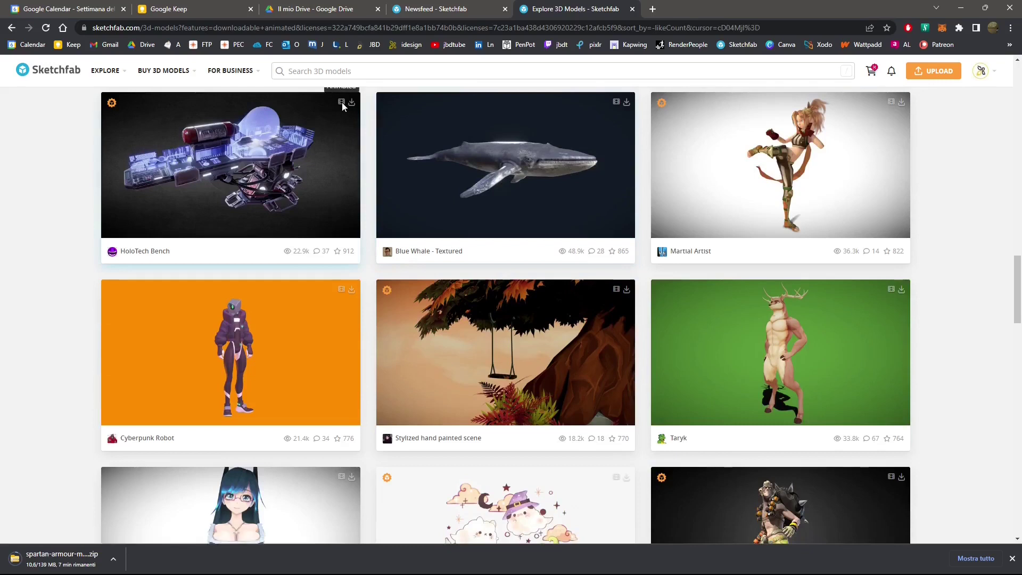
Find the ( FREE ) Lamborghini Terzo Millennio model in the filtered results and open its download options
{"action": "scroll", "coordinate": [341, 109], "scroll_direction": "up", "scroll_amount": 2}
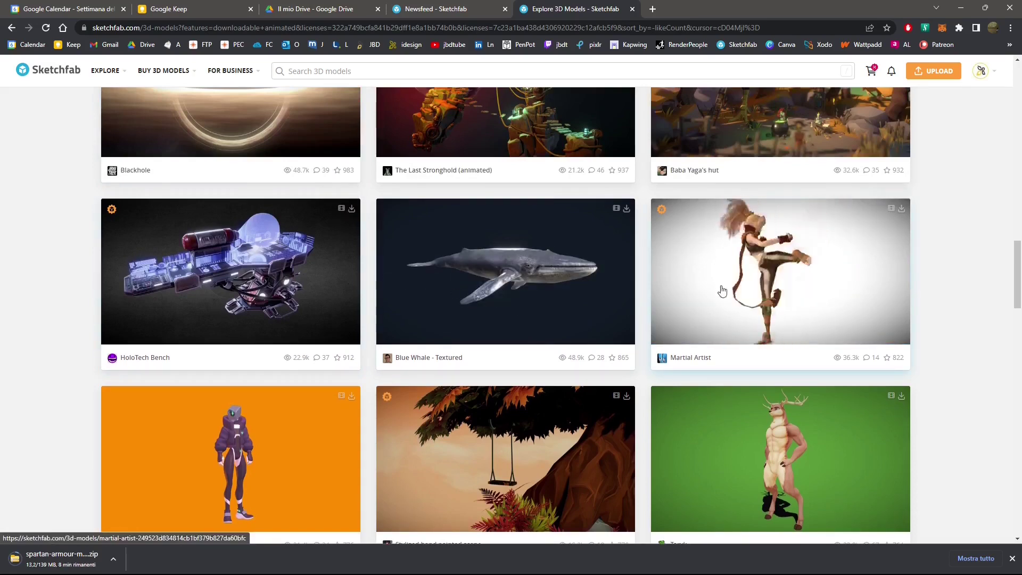
{"action": "scroll", "coordinate": [721, 293], "scroll_direction": "down", "scroll_amount": 5}
{"action": "scroll", "coordinate": [340, 263], "scroll_direction": "down", "scroll_amount": 6}
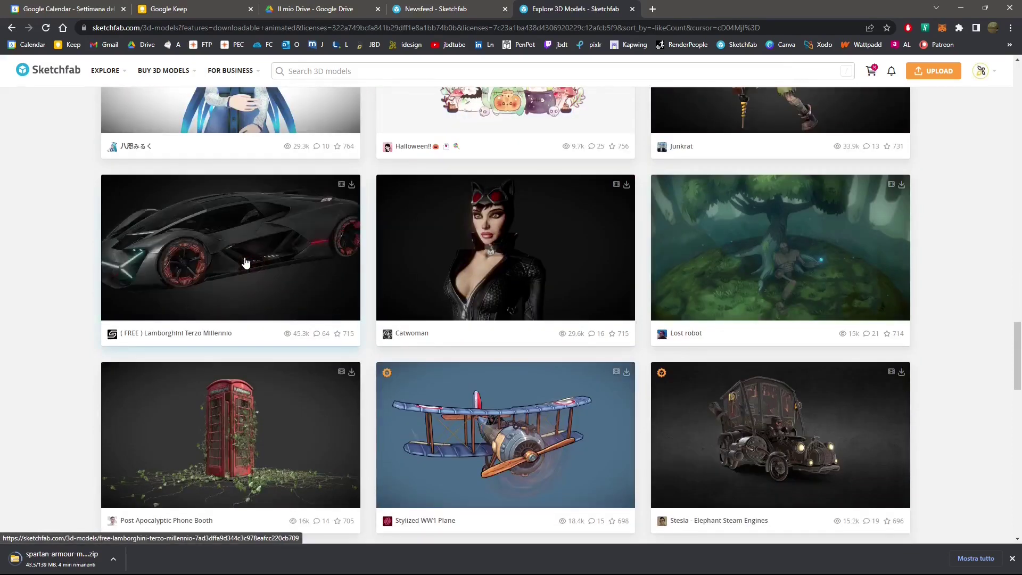
{"action": "left_click", "coordinate": [285, 263]}
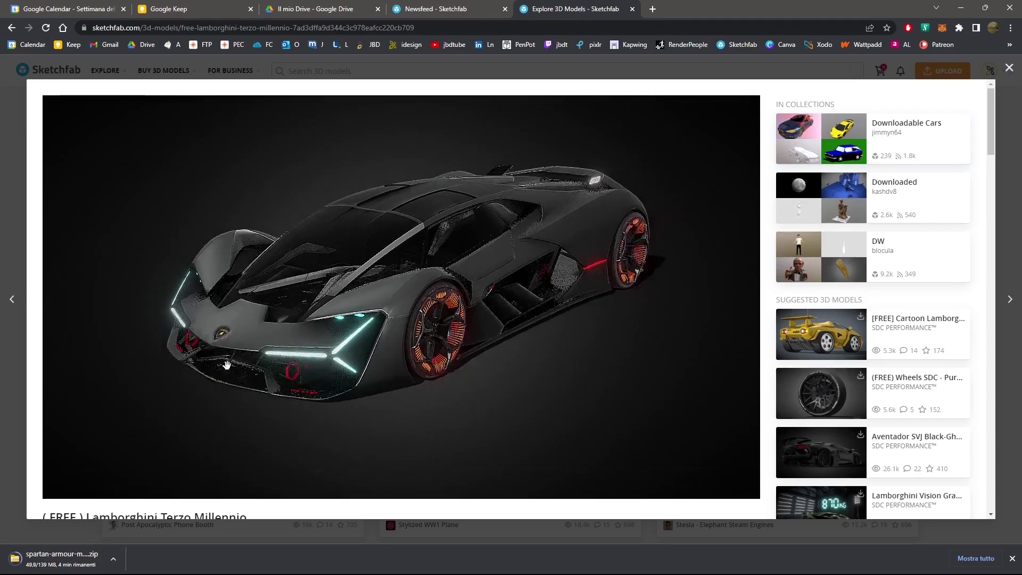
{"action": "scroll", "coordinate": [134, 402], "scroll_direction": "down", "scroll_amount": 5}
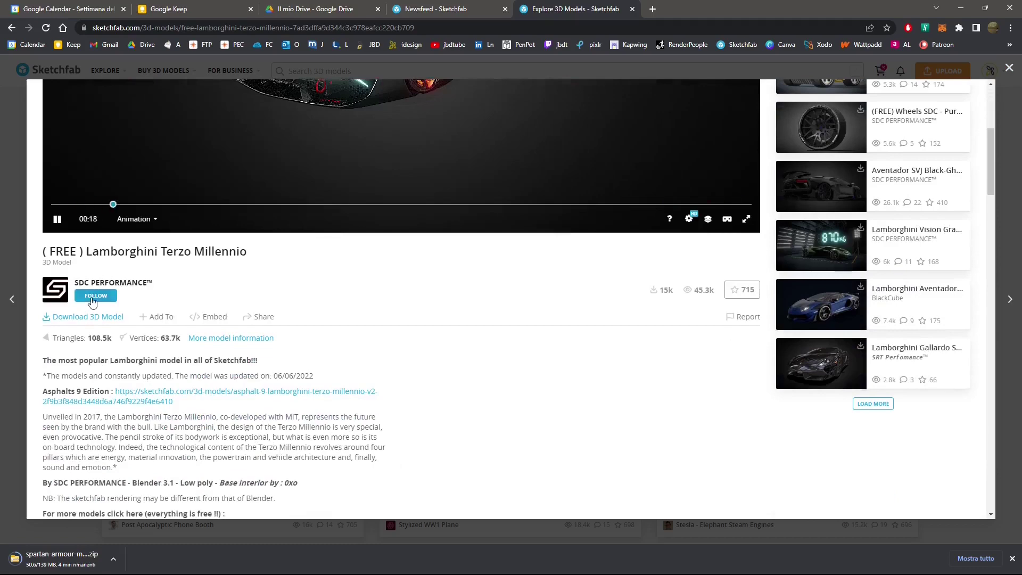
{"action": "left_click", "coordinate": [88, 317]}
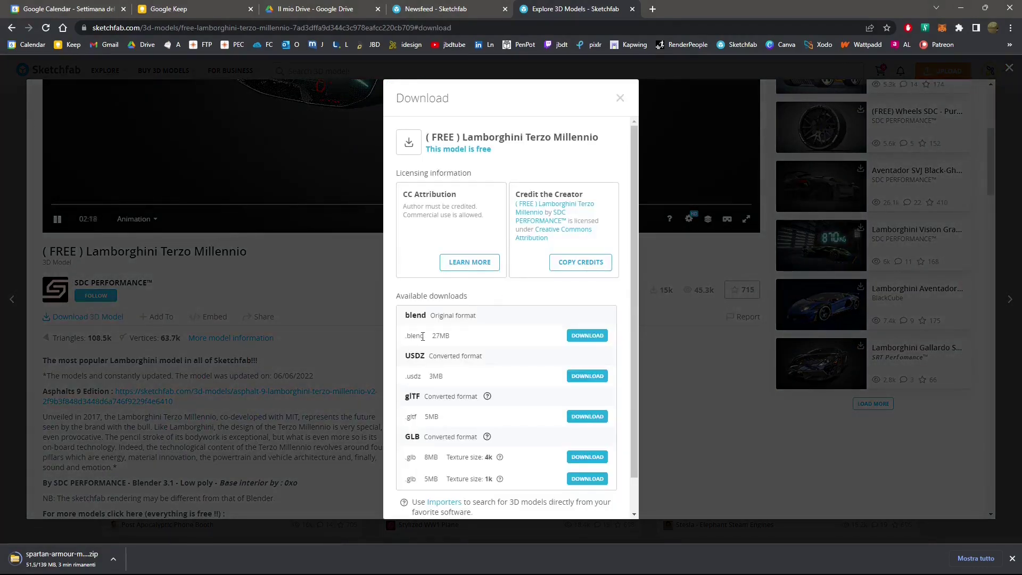
Review the Lamborghini's original blend format and download the model in the converted glTF format
{"action": "left_click_drag", "start_coordinate": [424, 316], "coordinate": [411, 319]}
{"action": "double_click", "coordinate": [447, 319]}
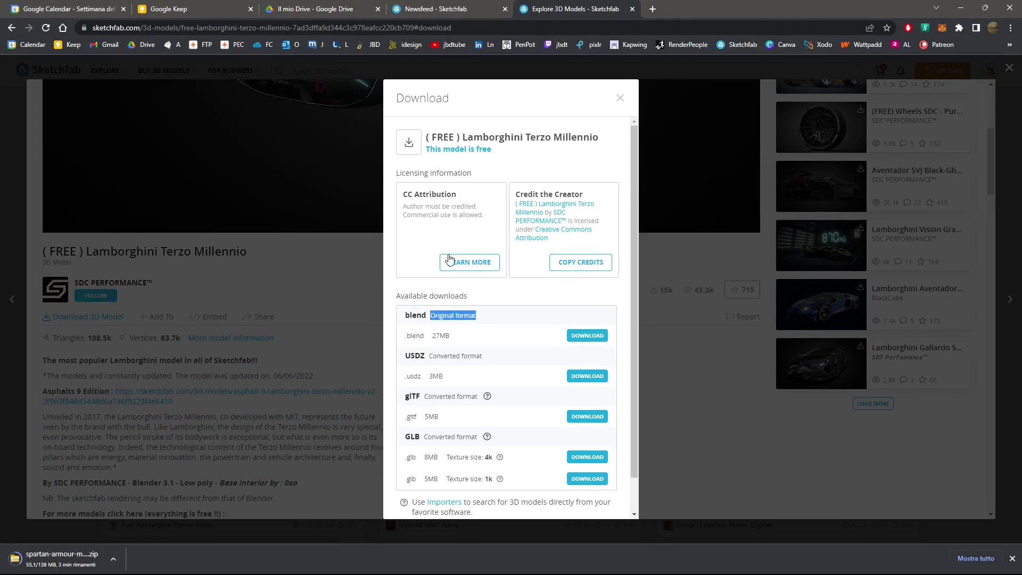
{"action": "left_click", "coordinate": [423, 313]}
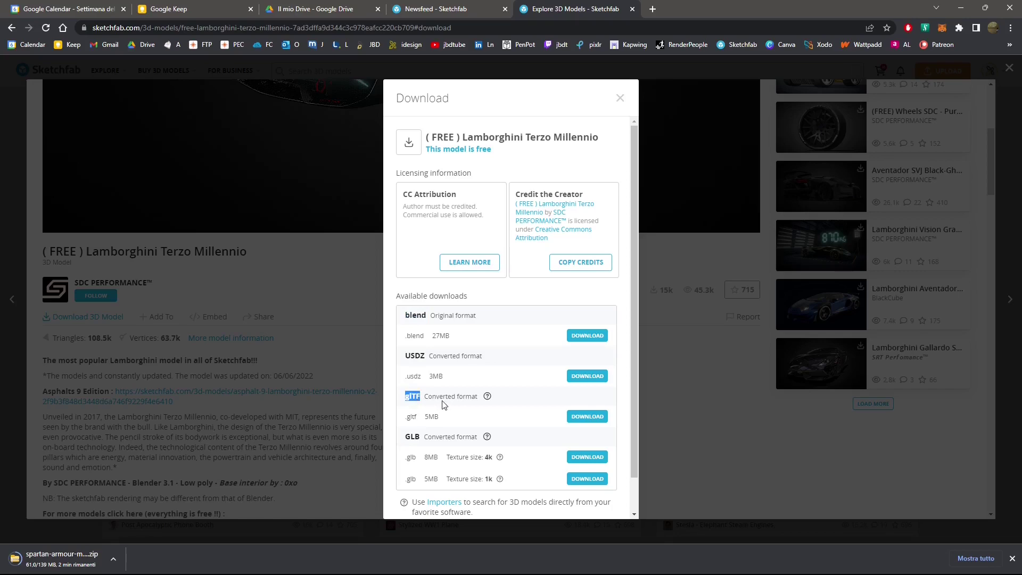
{"action": "left_click", "coordinate": [586, 417]}
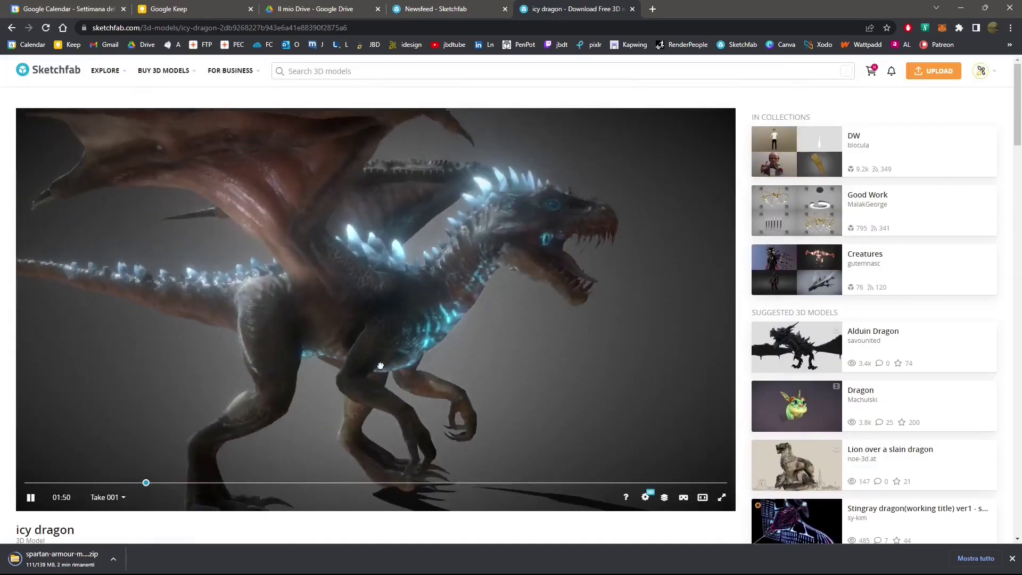
Inspect the icy dragon model, download it in its original FBX format, and close the download dialog
{"action": "left_click_drag", "start_coordinate": [377, 365], "coordinate": [212, 365]}
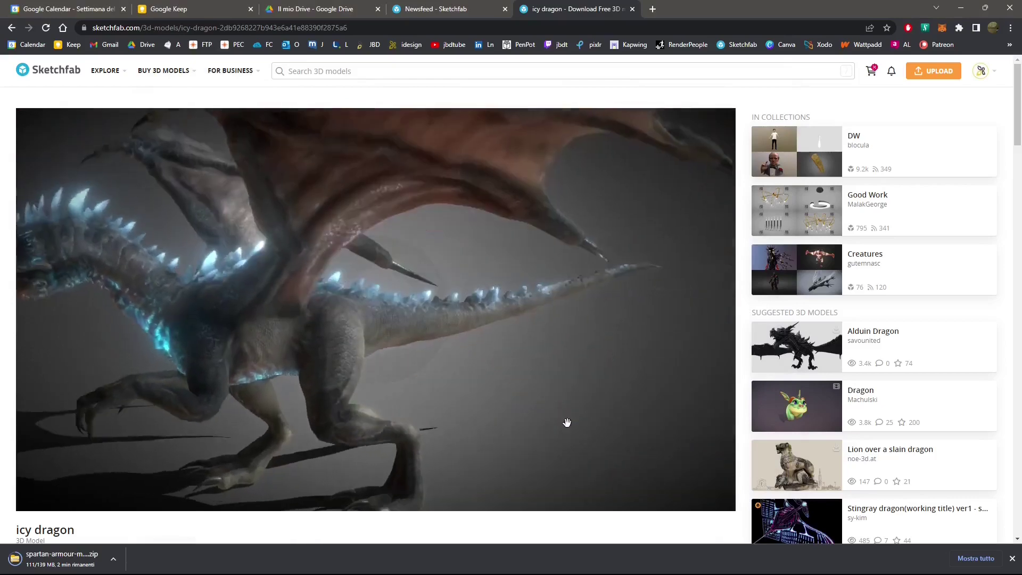
{"action": "scroll", "coordinate": [896, 375], "scroll_direction": "down", "scroll_amount": 3}
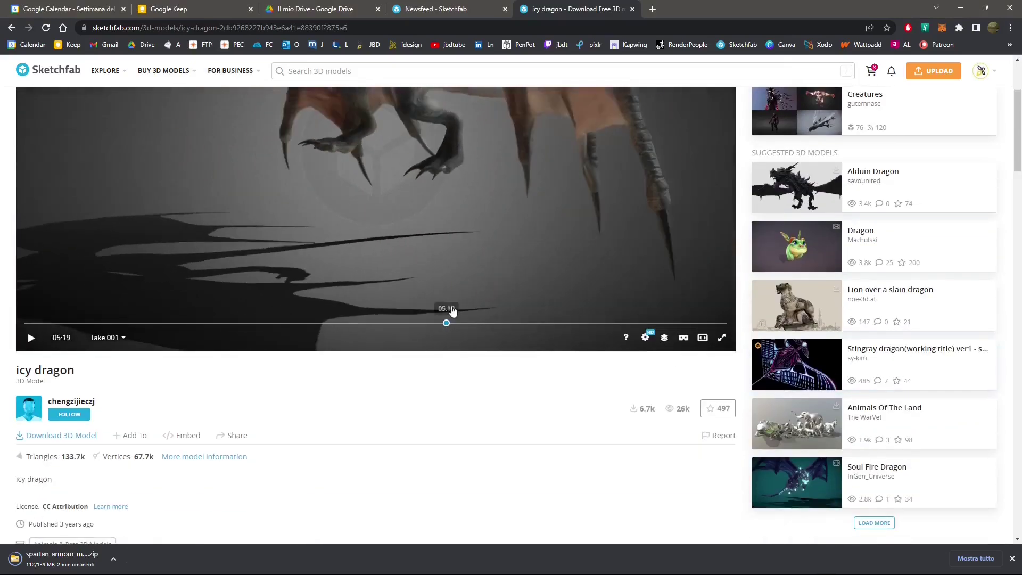
{"action": "scroll", "coordinate": [449, 420], "scroll_direction": "down", "scroll_amount": 3}
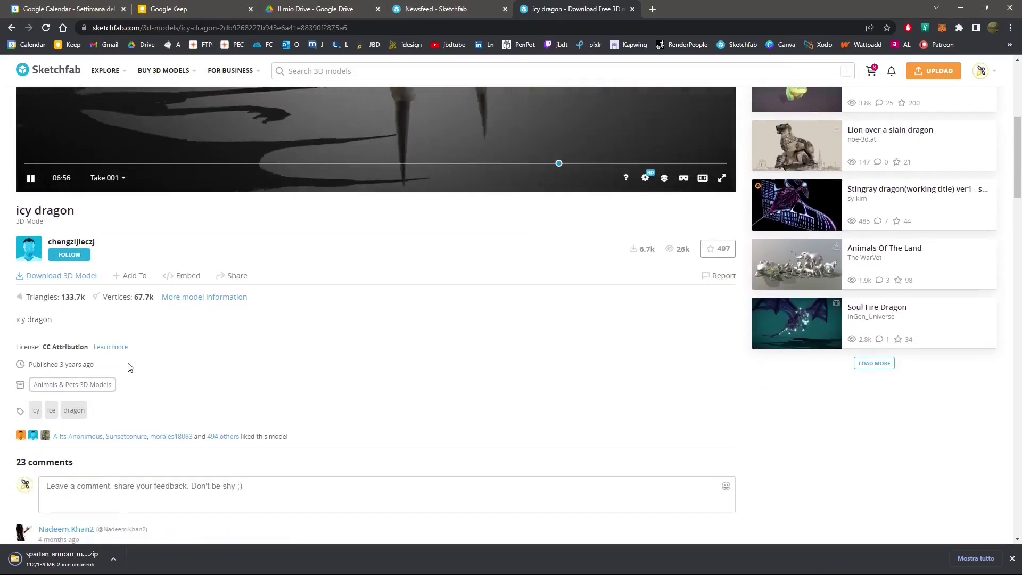
{"action": "left_click", "coordinate": [86, 276]}
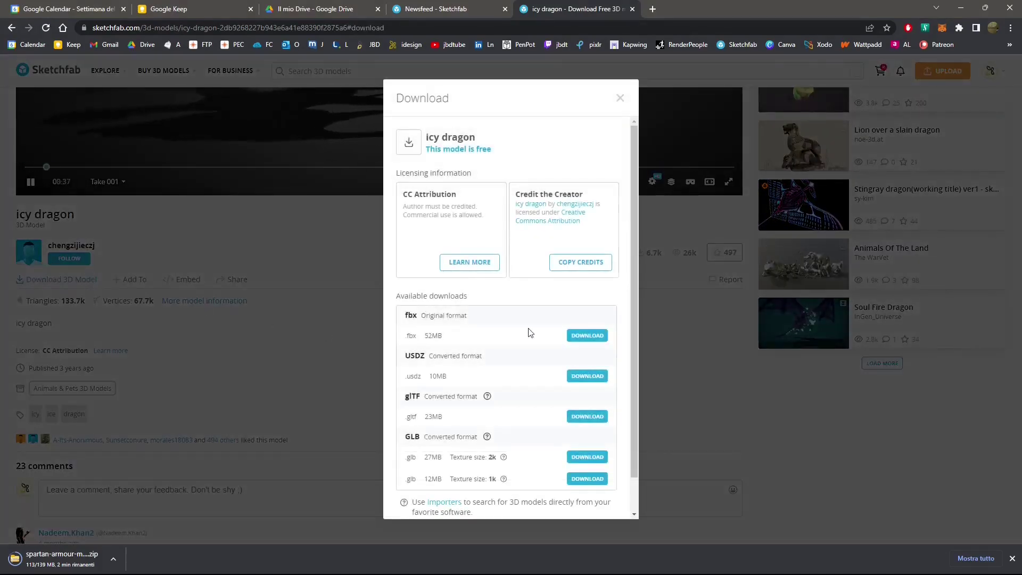
{"action": "left_click", "coordinate": [579, 335]}
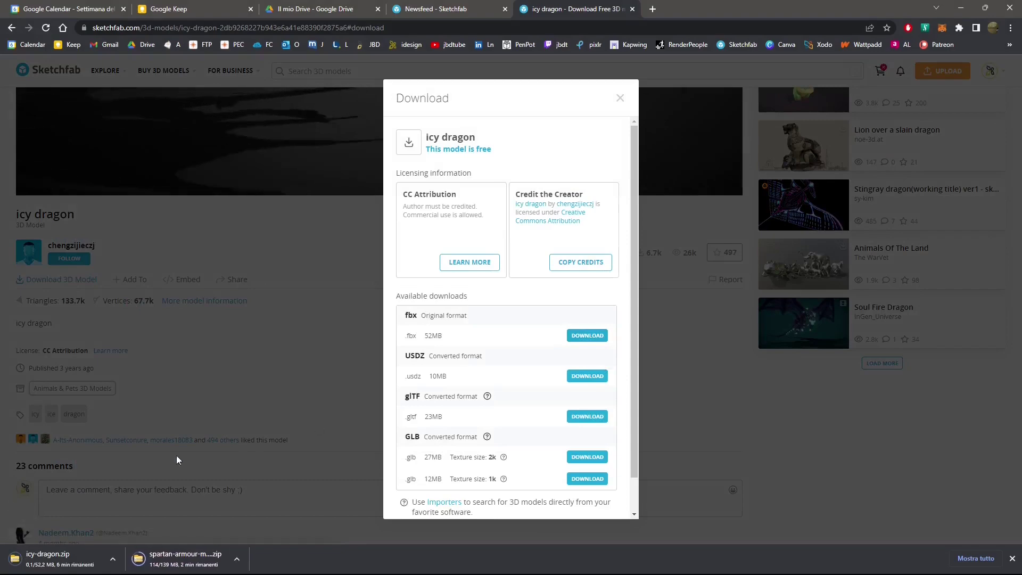
{"action": "left_click", "coordinate": [620, 97]}
{"action": "scroll", "coordinate": [548, 269], "scroll_direction": "up", "scroll_amount": 5}
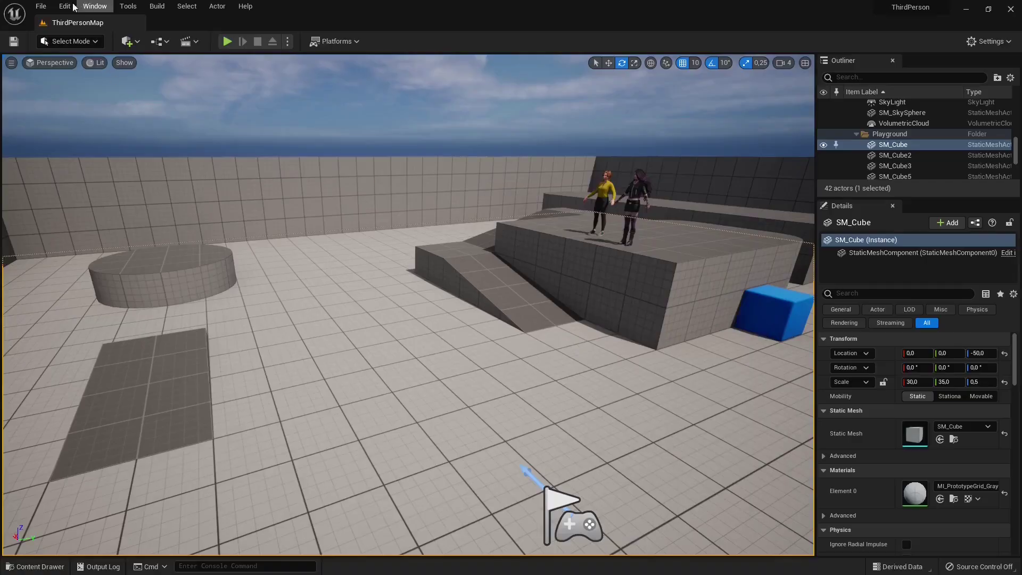
Switch to Unreal Engine, find the Datasmith plugins, and enable the Datasmith FBX, glTF and IFC Importers
{"action": "left_click", "coordinate": [68, 5]}
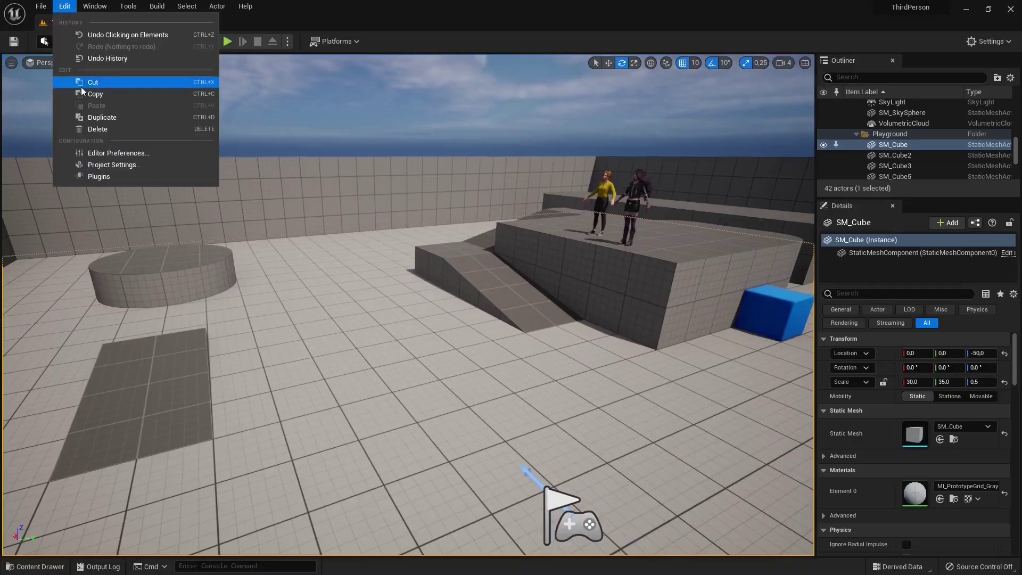
{"action": "left_click", "coordinate": [85, 176]}
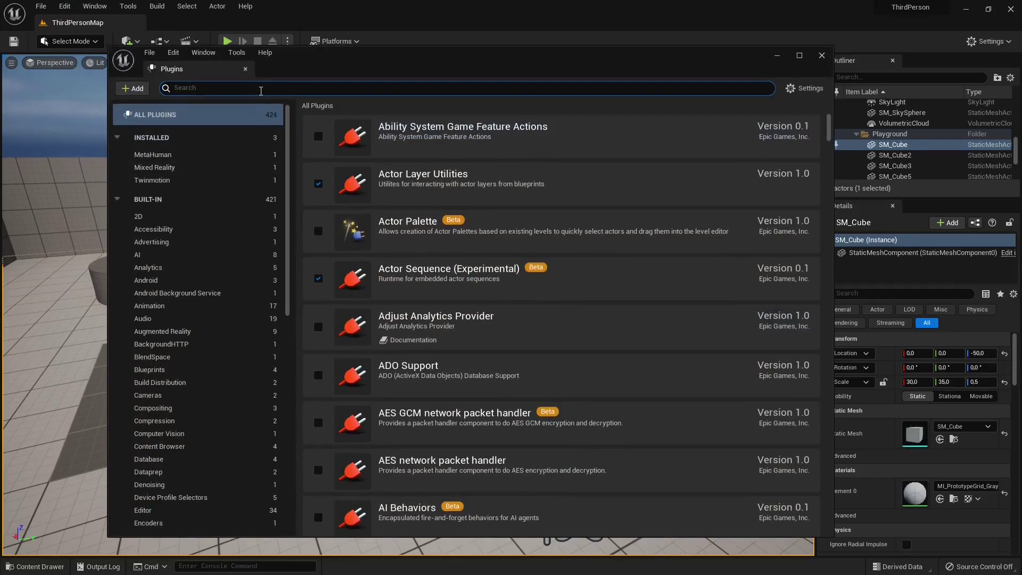
{"action": "type", "text": "datasmith"}
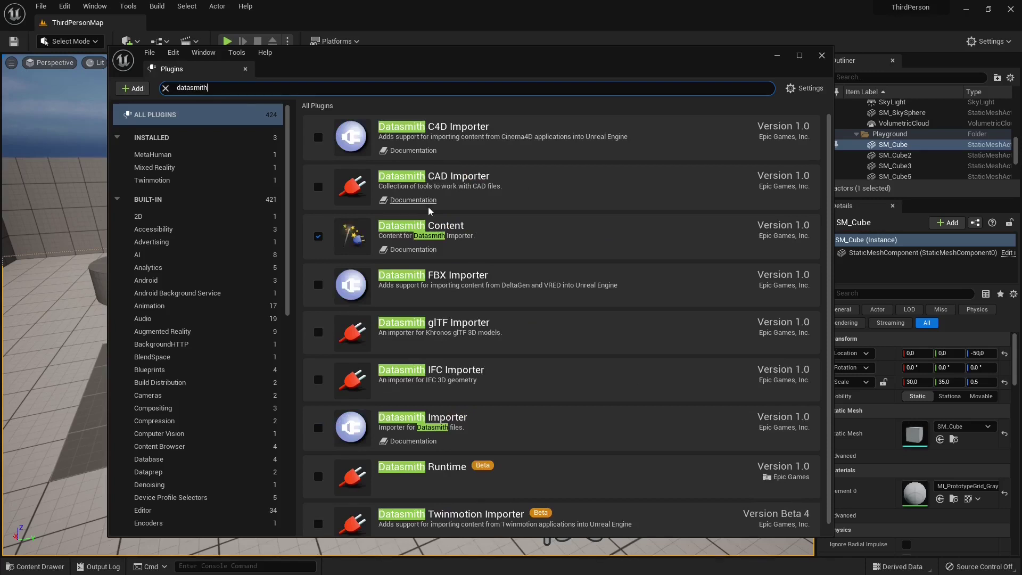
{"action": "left_click", "coordinate": [319, 286]}
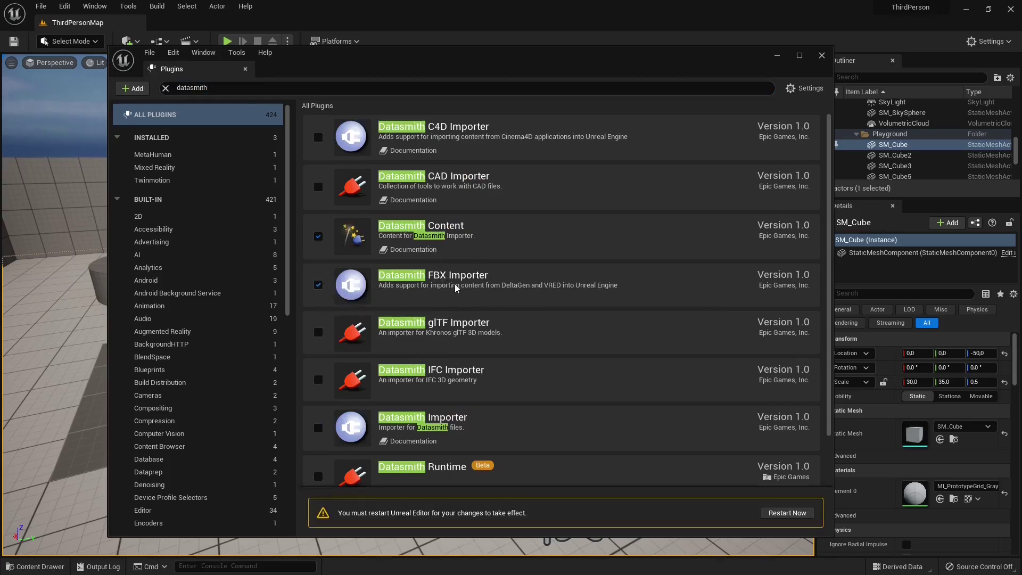
{"action": "left_click", "coordinate": [318, 333]}
{"action": "left_click", "coordinate": [319, 379]}
Enable the Datasmith Importer, Datasmith Twinmotion Importer and Datasmith Runtime plugins, accepting the beta versions
{"action": "scroll", "coordinate": [523, 395], "scroll_direction": "down", "scroll_amount": 1}
{"action": "scroll", "coordinate": [522, 395], "scroll_direction": "down", "scroll_amount": 3}
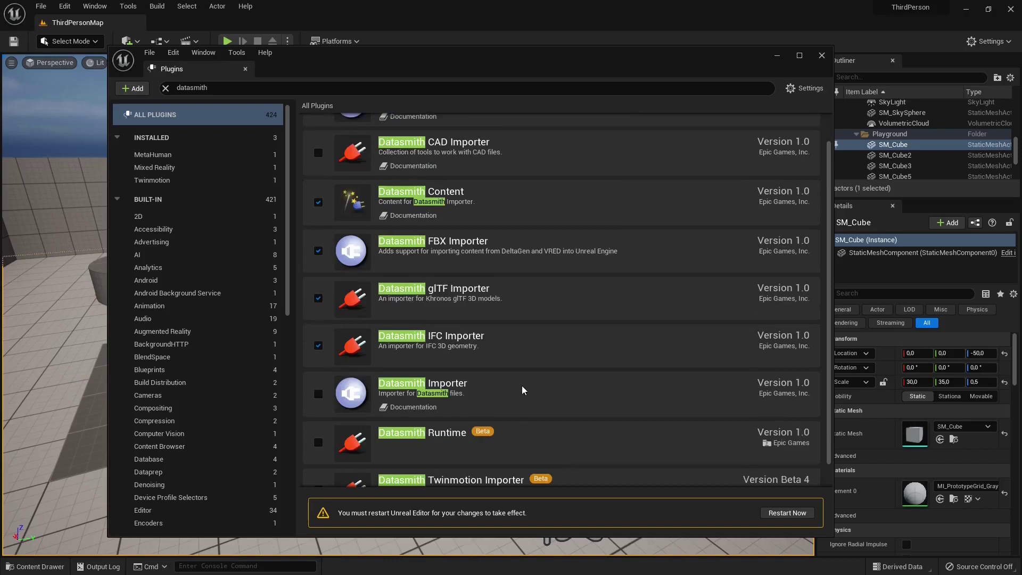
{"action": "left_click", "coordinate": [319, 367]}
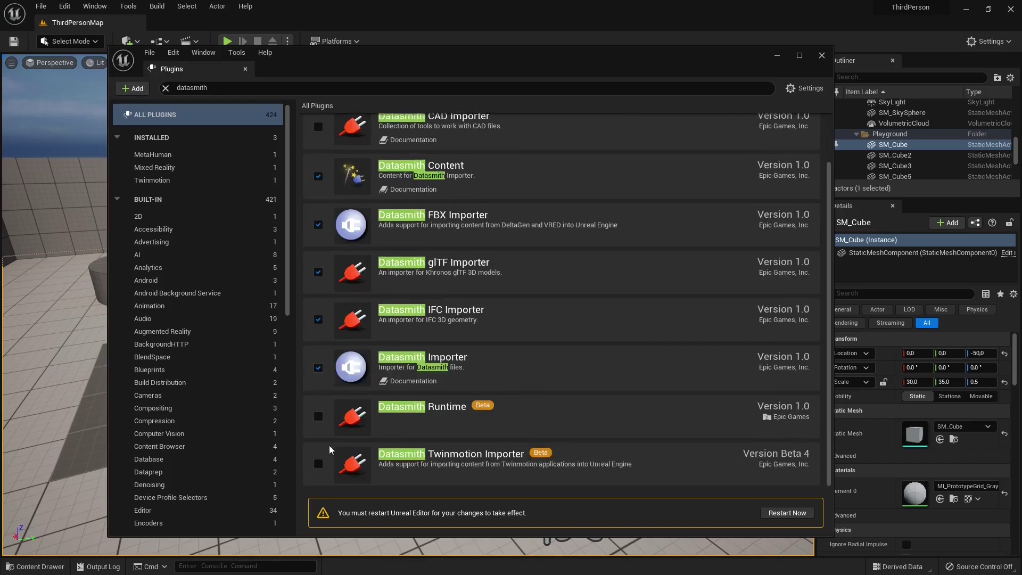
{"action": "left_click", "coordinate": [318, 464]}
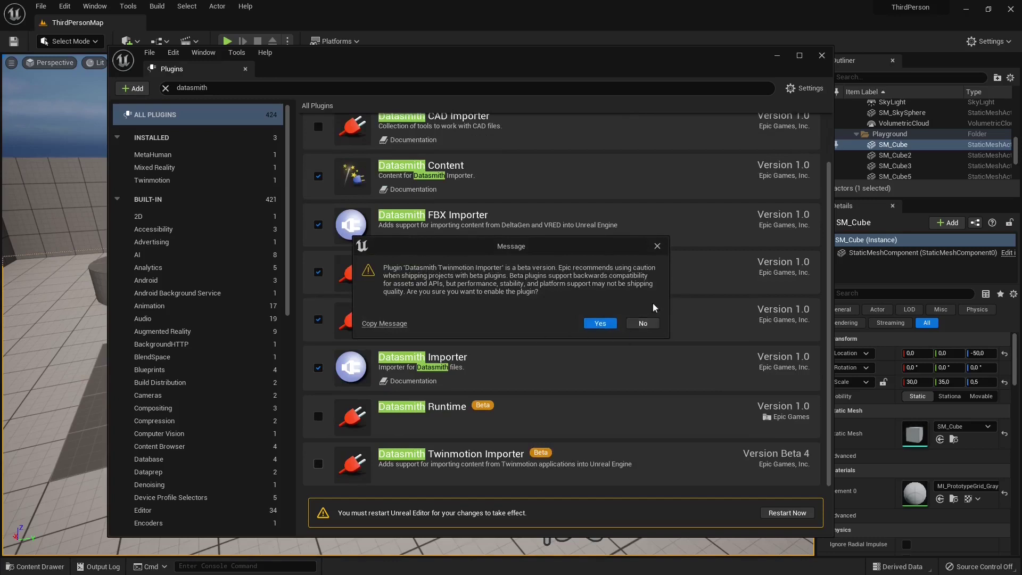
{"action": "left_click", "coordinate": [657, 246]}
{"action": "left_click", "coordinate": [319, 416]}
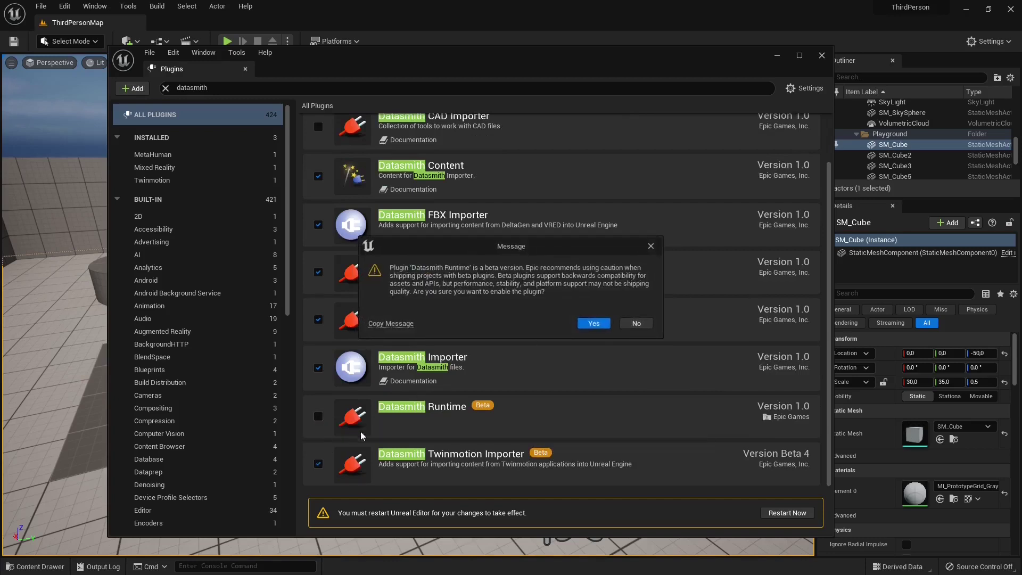
{"action": "left_click", "coordinate": [593, 323]}
Restart the editor to apply the plugin changes, and close the Plugins window
{"action": "scroll", "coordinate": [377, 394], "scroll_direction": "up", "scroll_amount": 1}
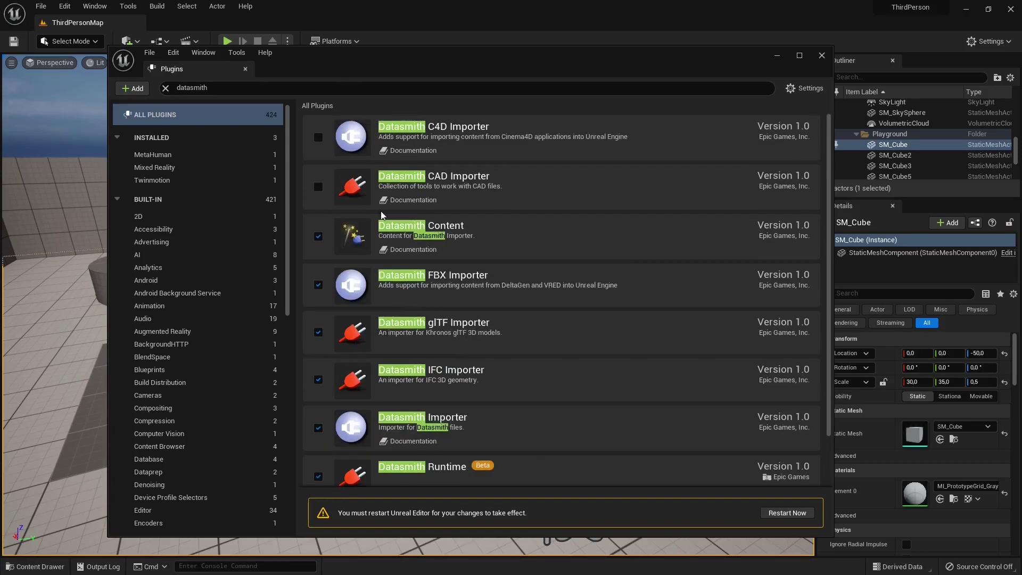
{"action": "left_click", "coordinate": [785, 513]}
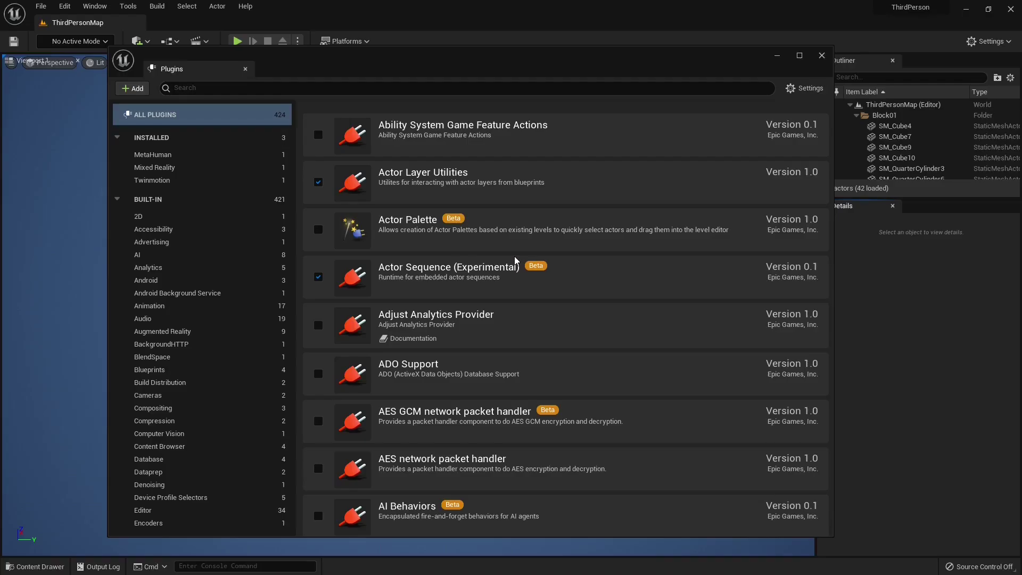
{"action": "left_click", "coordinate": [823, 60]}
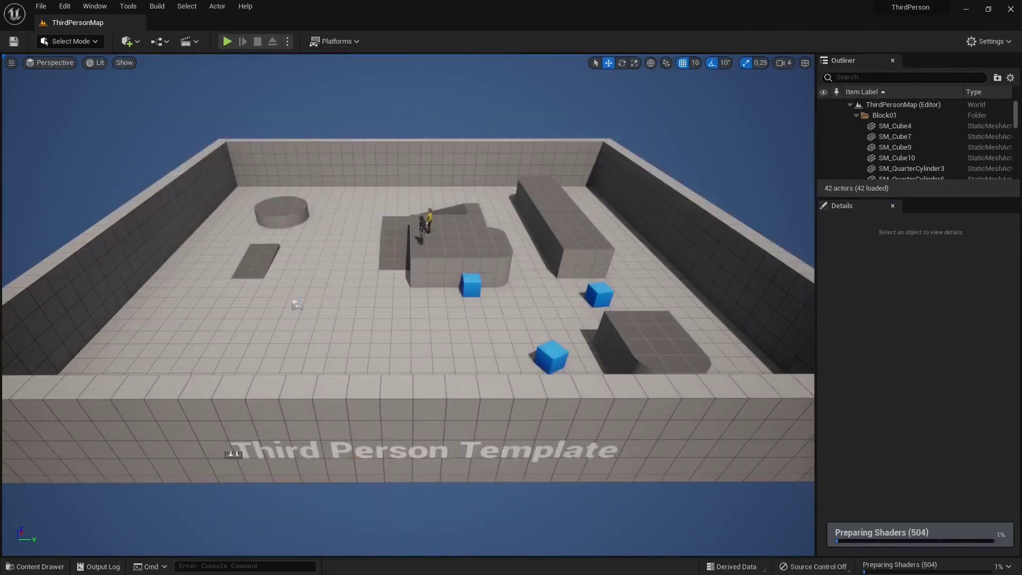
{"action": "scroll", "coordinate": [493, 333], "scroll_direction": "up", "scroll_amount": 3}
{"action": "right_click_drag", "start_coordinate": [410, 333], "coordinate": [410, 332]}
{"action": "key", "text": "a"}
{"action": "key", "text": "w"}
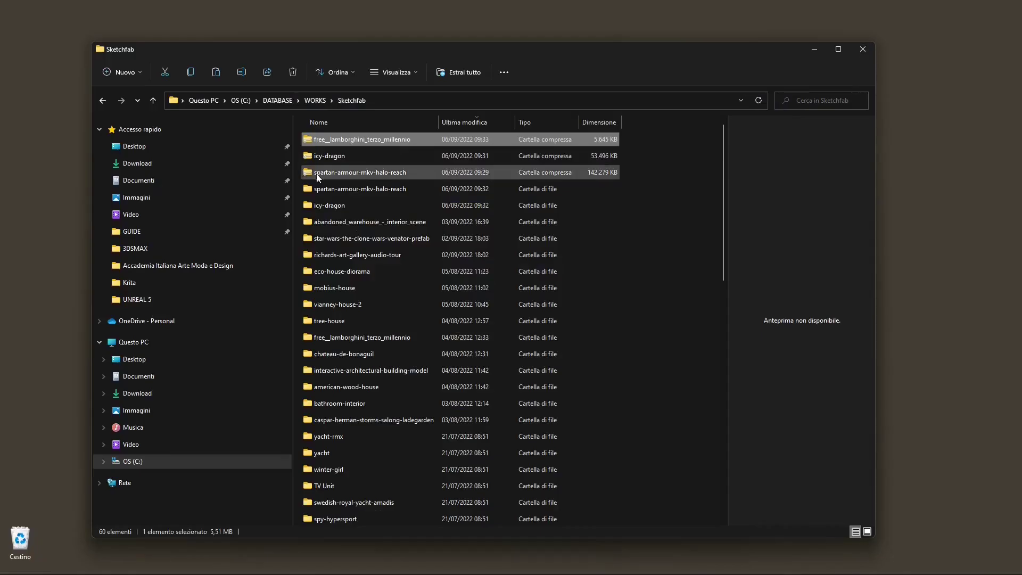
In File Explorer, extract the free__lamborghini_terzo_millennio archive to its default folder, replacing existing files, and check the textures folder inside
{"action": "left_click", "coordinate": [347, 141]}
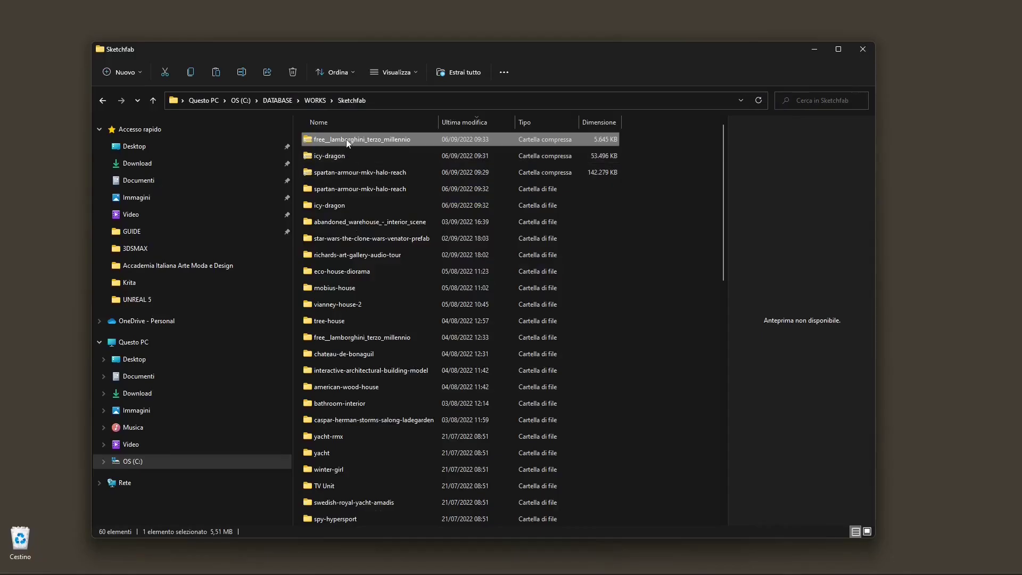
{"action": "right_click", "coordinate": [309, 142]}
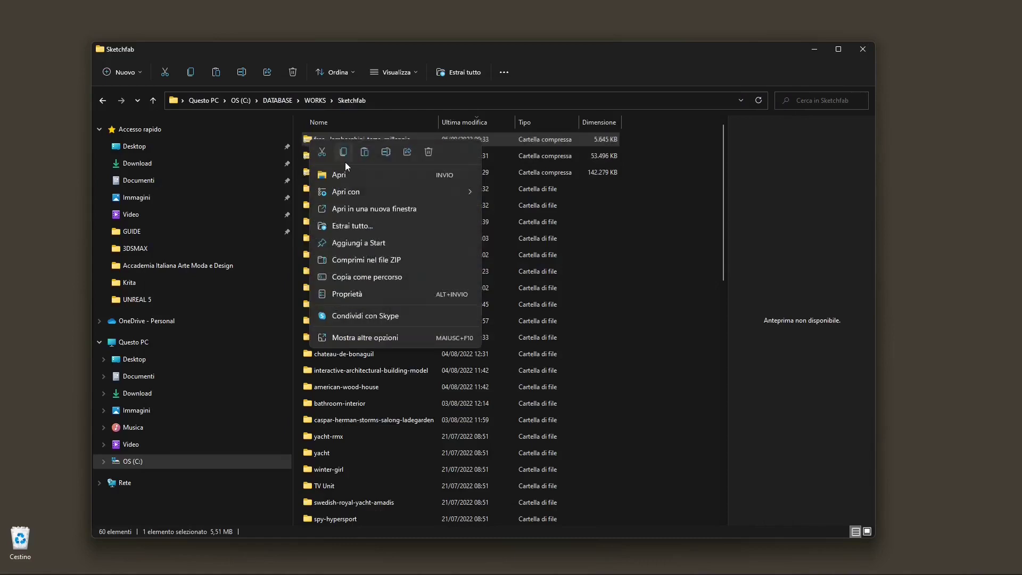
{"action": "left_click", "coordinate": [353, 232]}
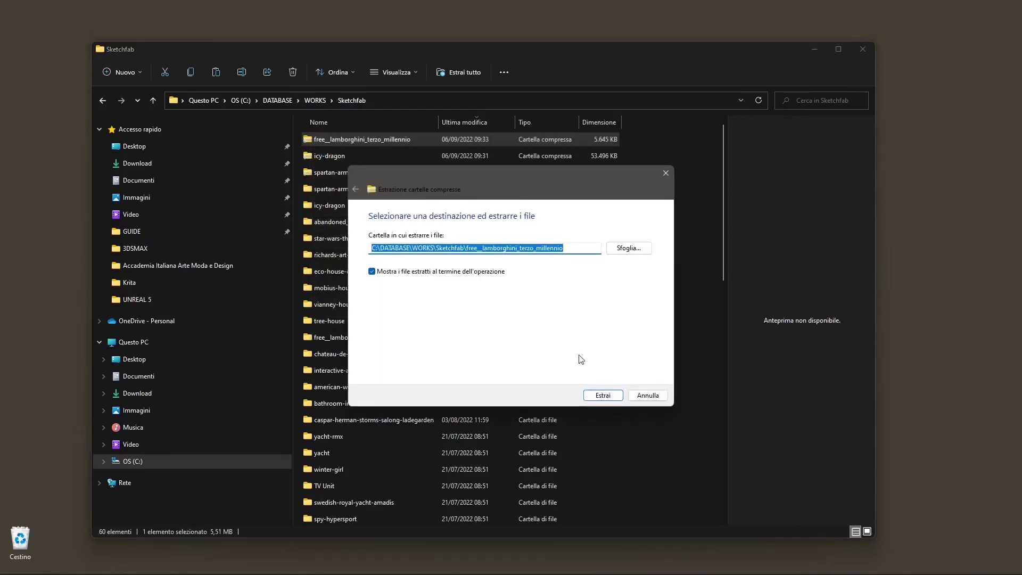
{"action": "left_click", "coordinate": [603, 395]}
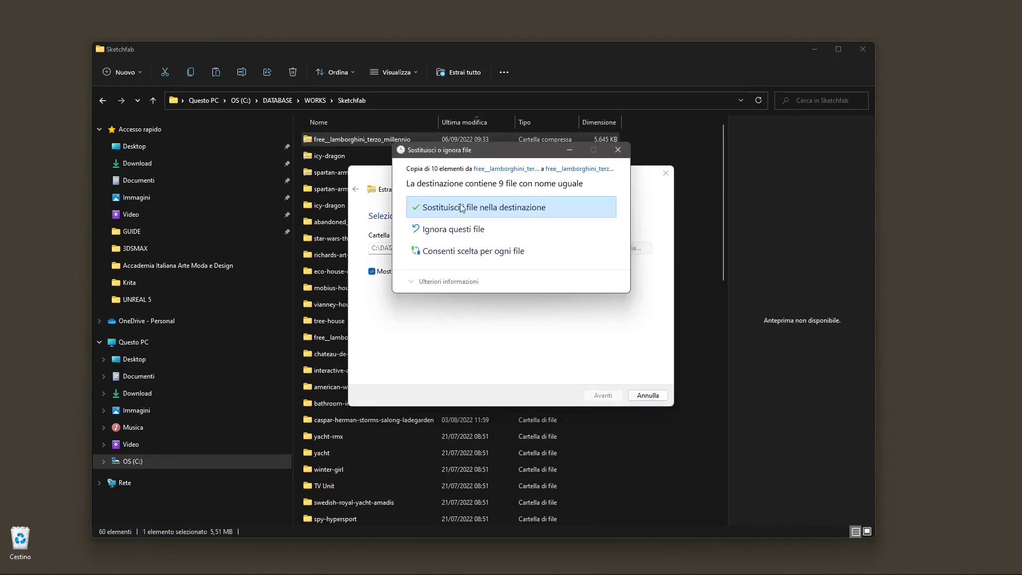
{"action": "left_click", "coordinate": [461, 208]}
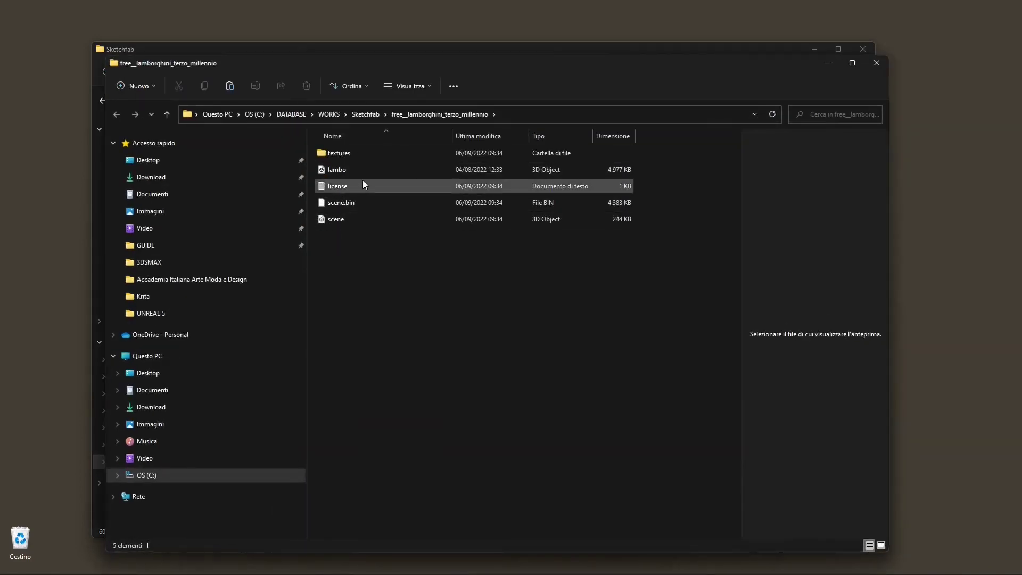
{"action": "double_click", "coordinate": [327, 154]}
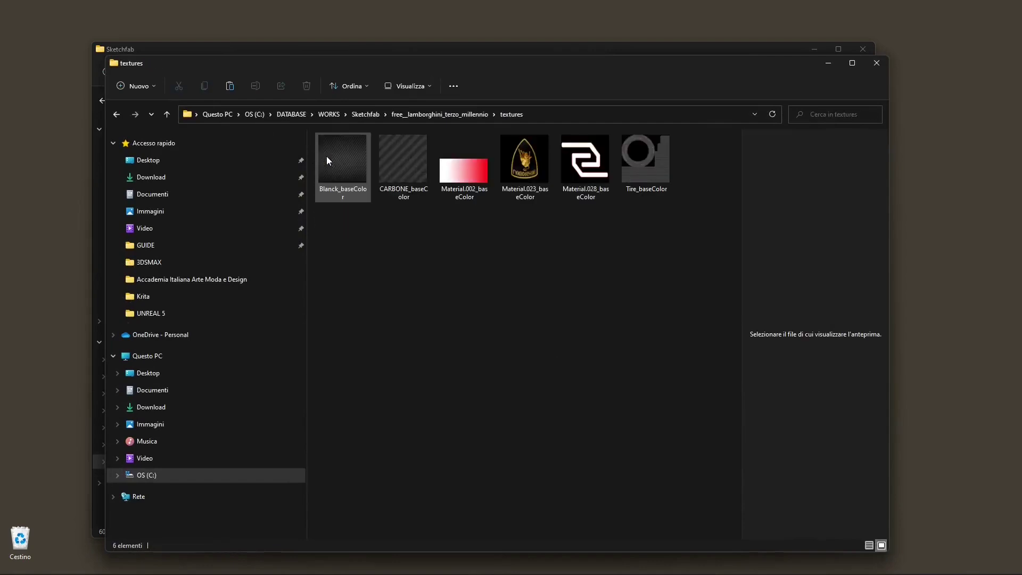
{"action": "key", "text": "BackSpace"}
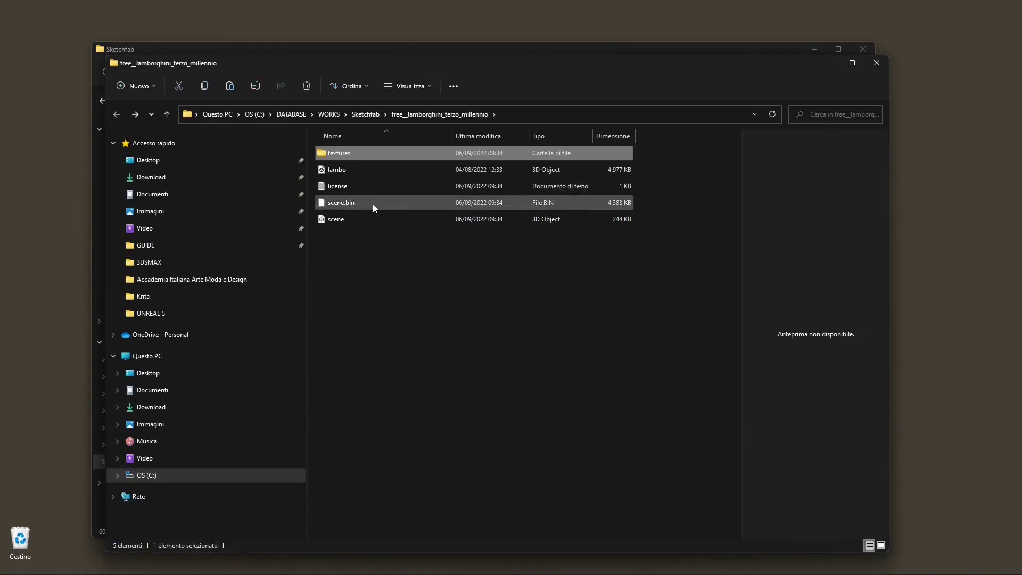
Check the extracted scene file in the Lamborghini folder and close both File Explorer windows
{"action": "right_click", "coordinate": [335, 220]}
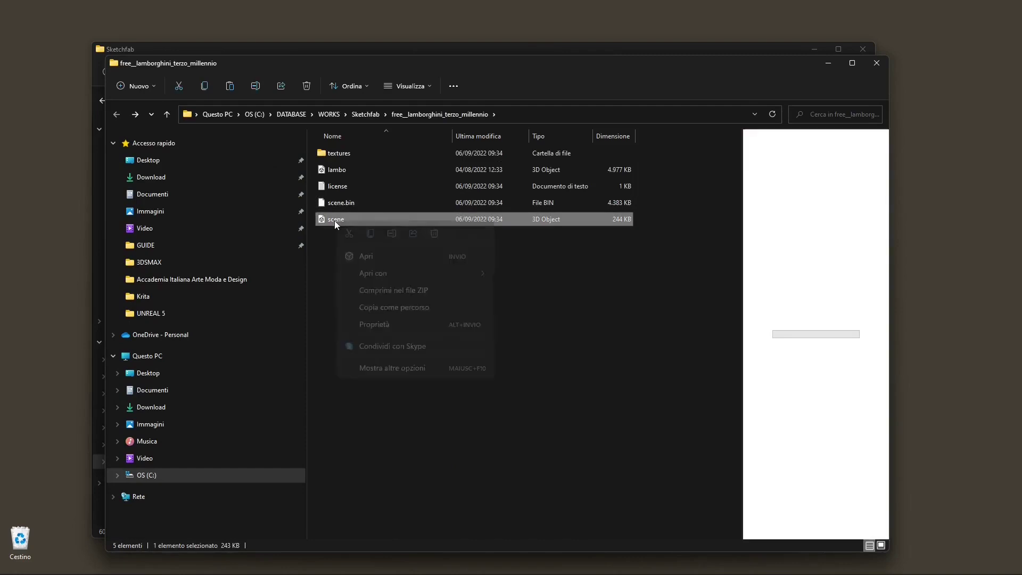
{"action": "left_click", "coordinate": [392, 397]}
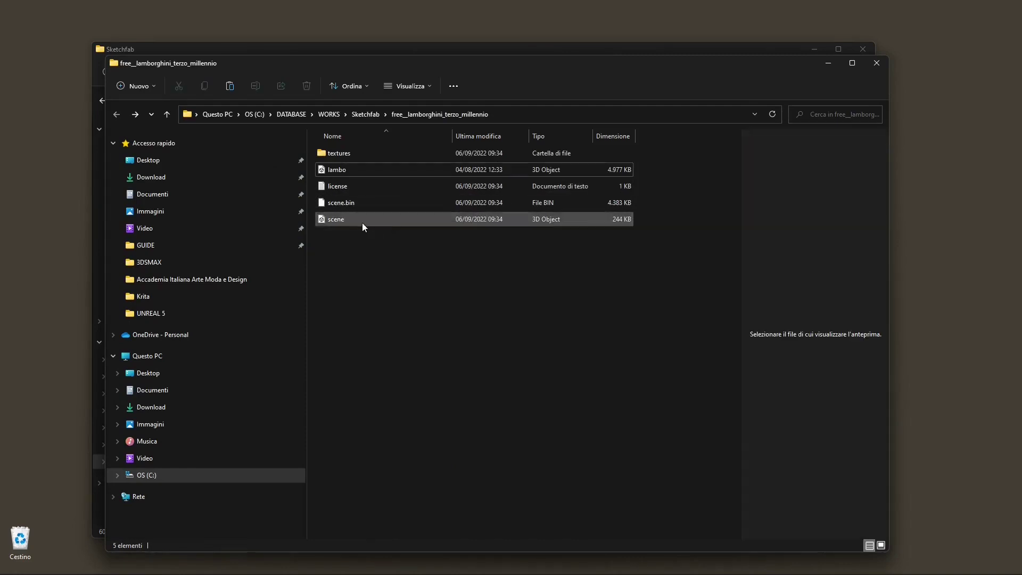
{"action": "right_click", "coordinate": [346, 280]}
{"action": "left_click", "coordinate": [618, 321]}
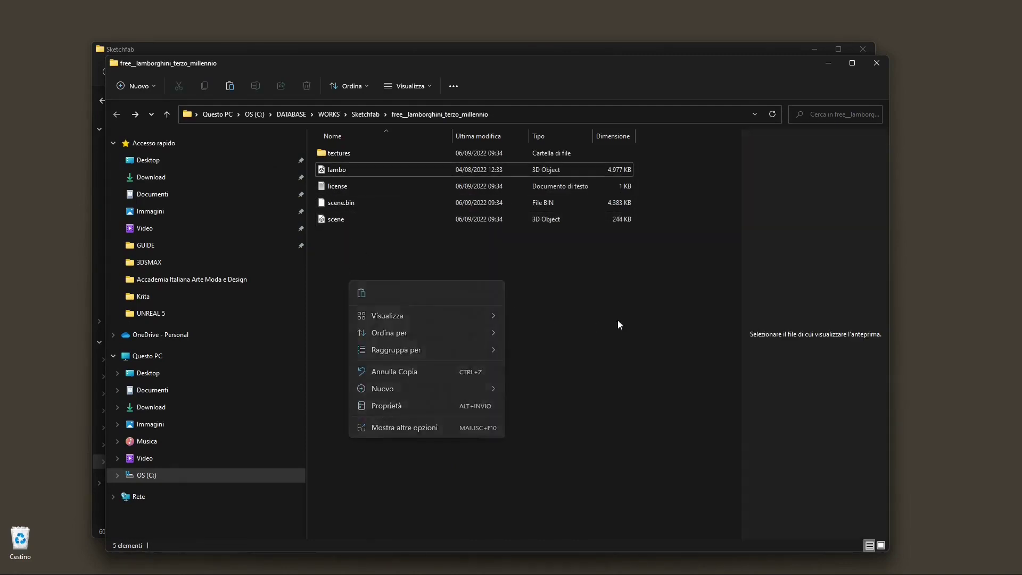
{"action": "left_click", "coordinate": [877, 63]}
{"action": "left_click", "coordinate": [859, 52]}
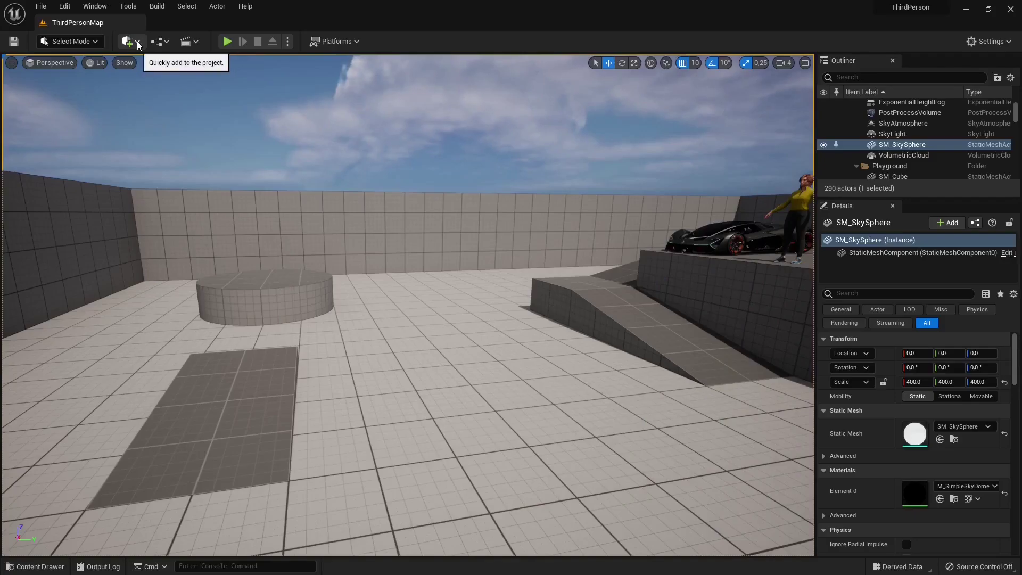
Through a Datasmith file import, browse to Spartan_Sketchfab in the spartan-armour-mkv-halo-reach source folder and check its file type in the properties
{"action": "right_click_drag", "start_coordinate": [158, 141], "coordinate": [208, 125]}
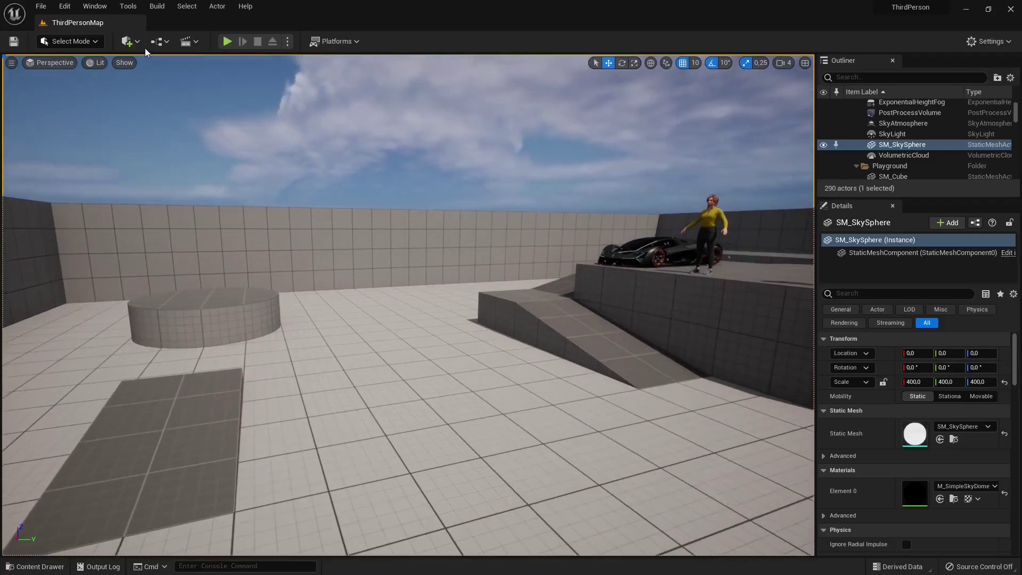
{"action": "left_click", "coordinate": [129, 42]}
{"action": "mouse_move", "coordinate": [149, 133]}
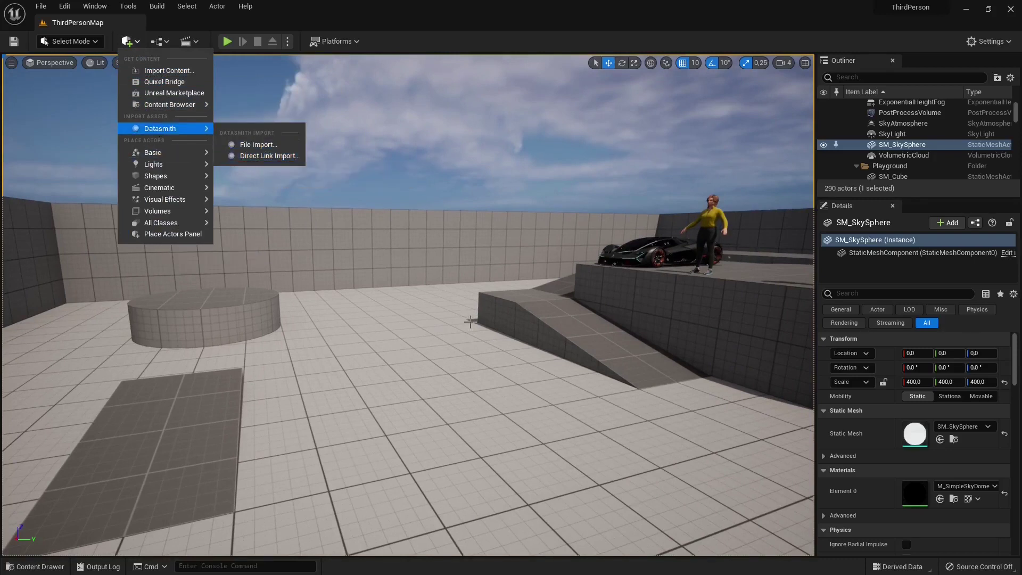
{"action": "left_click", "coordinate": [259, 144]}
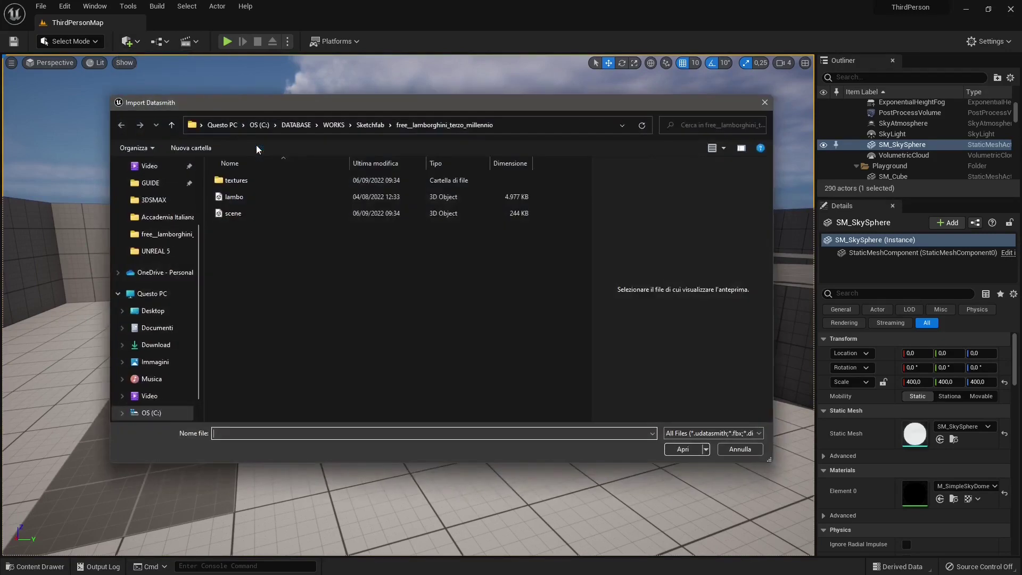
{"action": "left_click", "coordinate": [370, 125]}
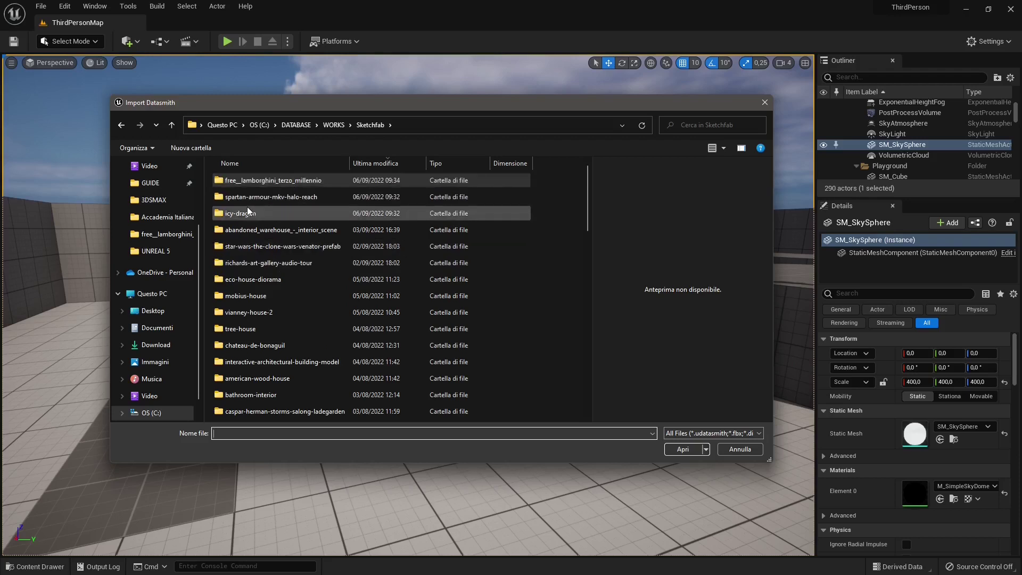
{"action": "double_click", "coordinate": [228, 197]}
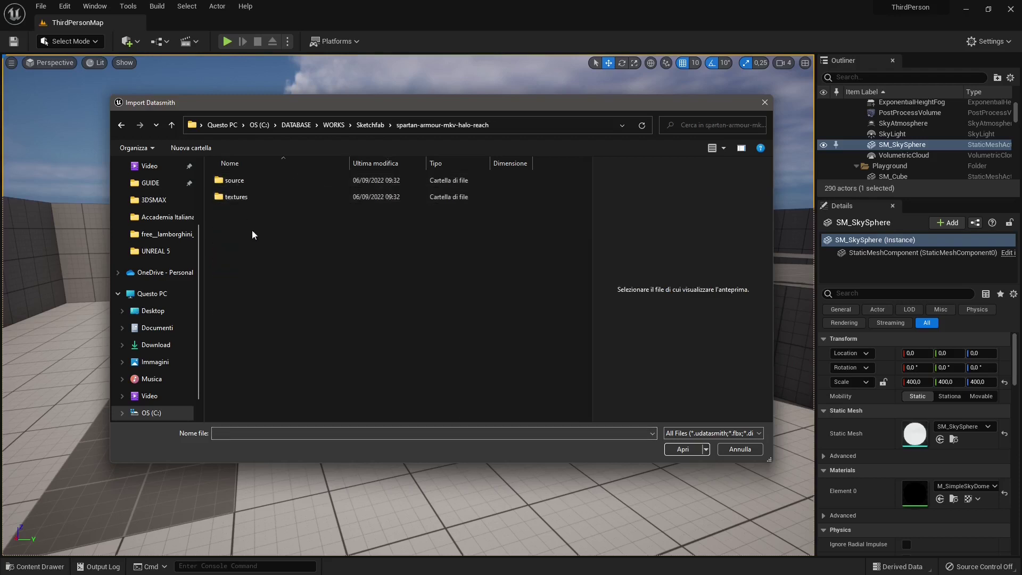
{"action": "double_click", "coordinate": [236, 181]}
{"action": "left_click", "coordinate": [237, 184]}
{"action": "left_click", "coordinate": [237, 181]}
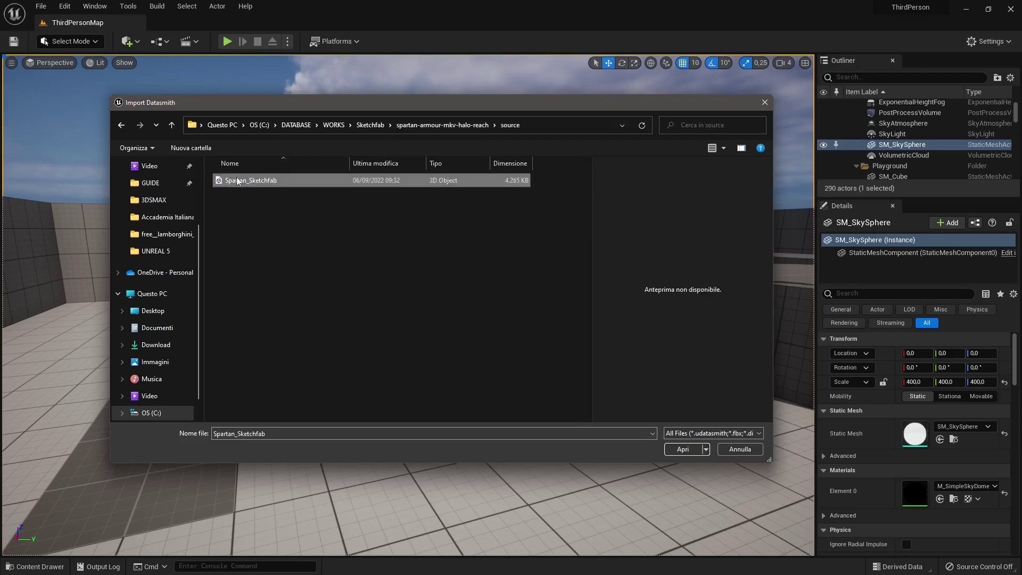
{"action": "right_click", "coordinate": [266, 182]}
{"action": "left_click", "coordinate": [298, 388]}
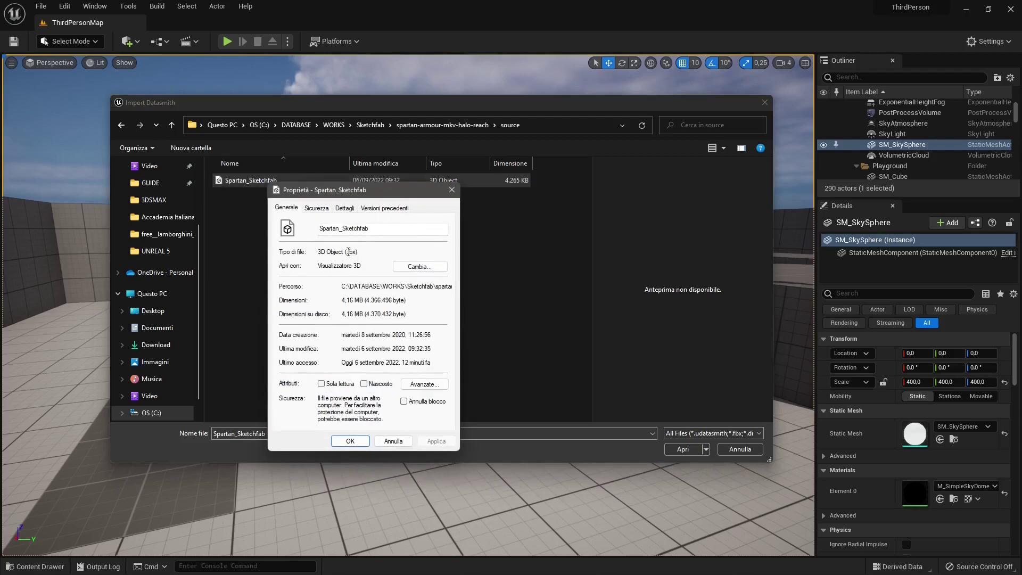
{"action": "left_click", "coordinate": [448, 189]}
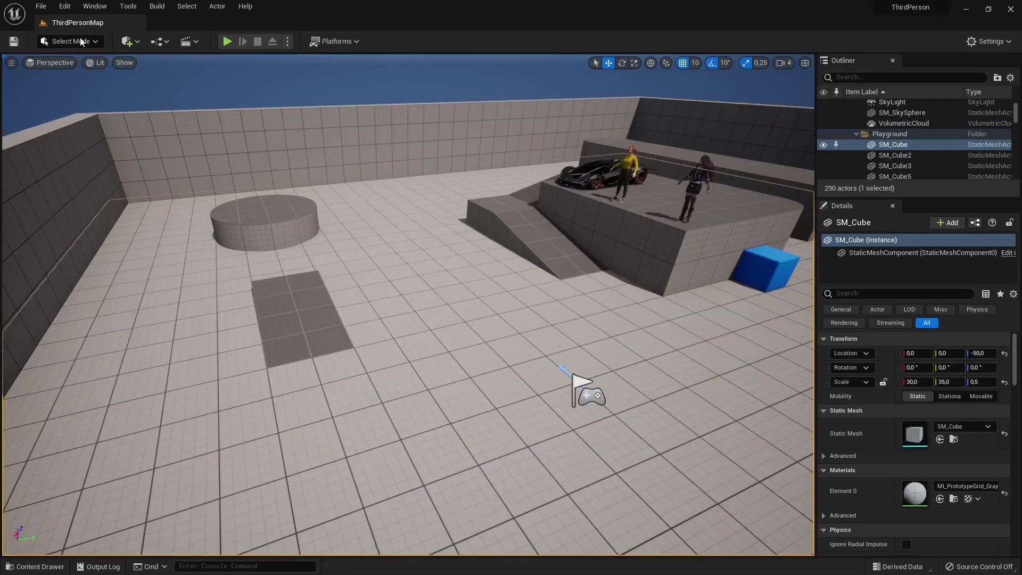
Start an import into the level and open Spartan_Sketchfab from the Sketchfab spartan-armour-mkv-halo-reach source folder
{"action": "left_click", "coordinate": [41, 6]}
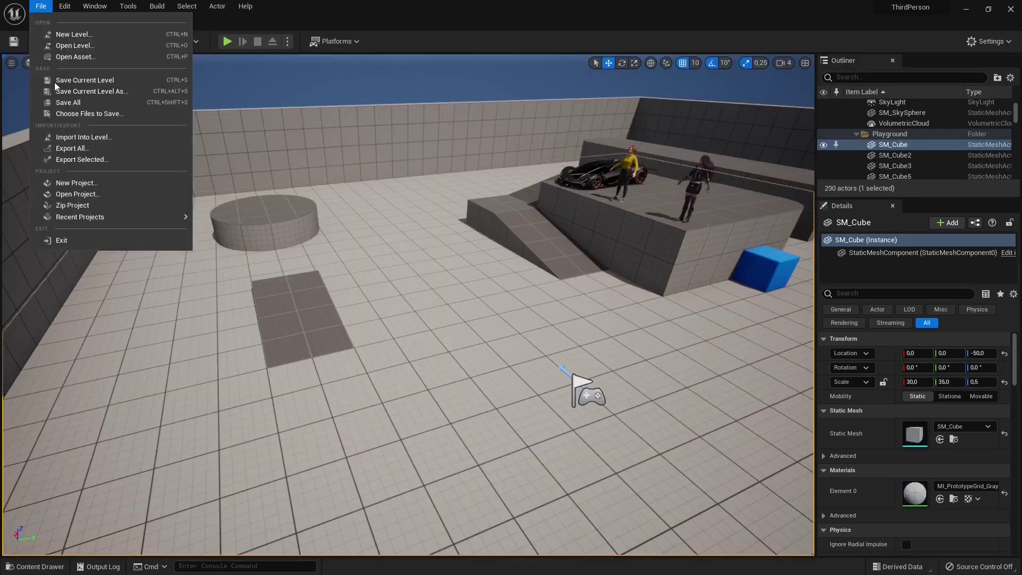
{"action": "left_click", "coordinate": [74, 138]}
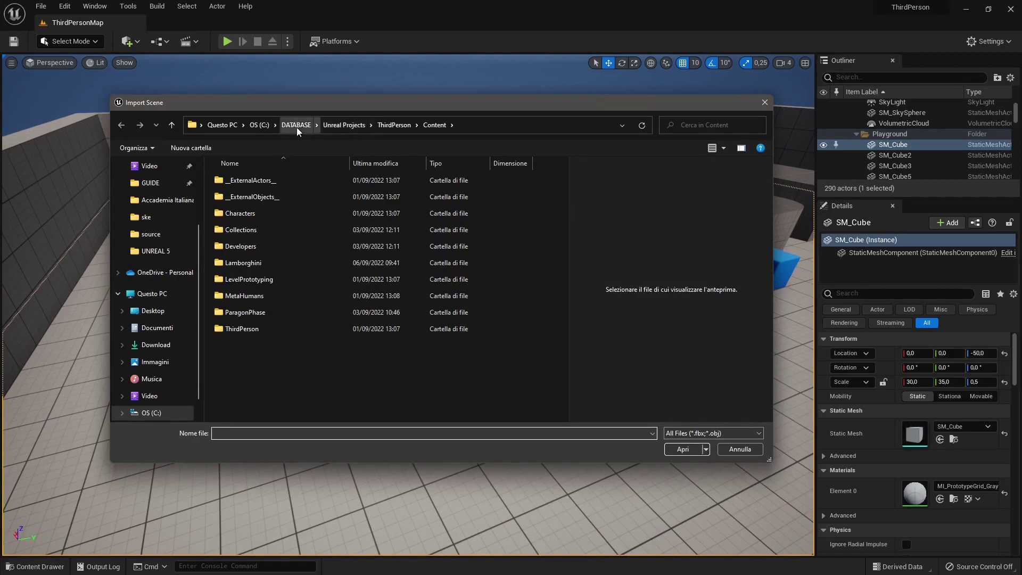
{"action": "left_click", "coordinate": [146, 217]}
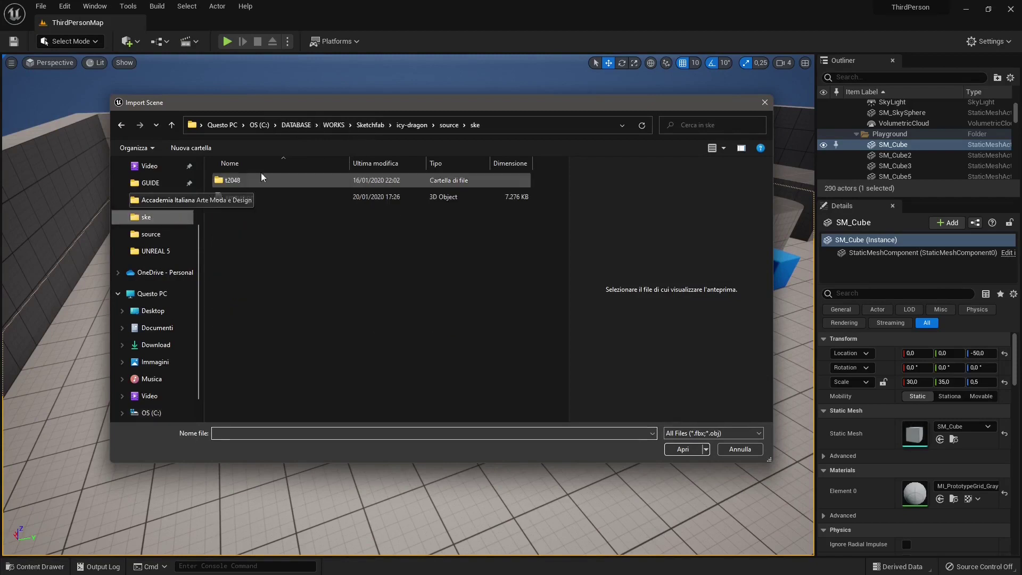
{"action": "left_click", "coordinate": [370, 124]}
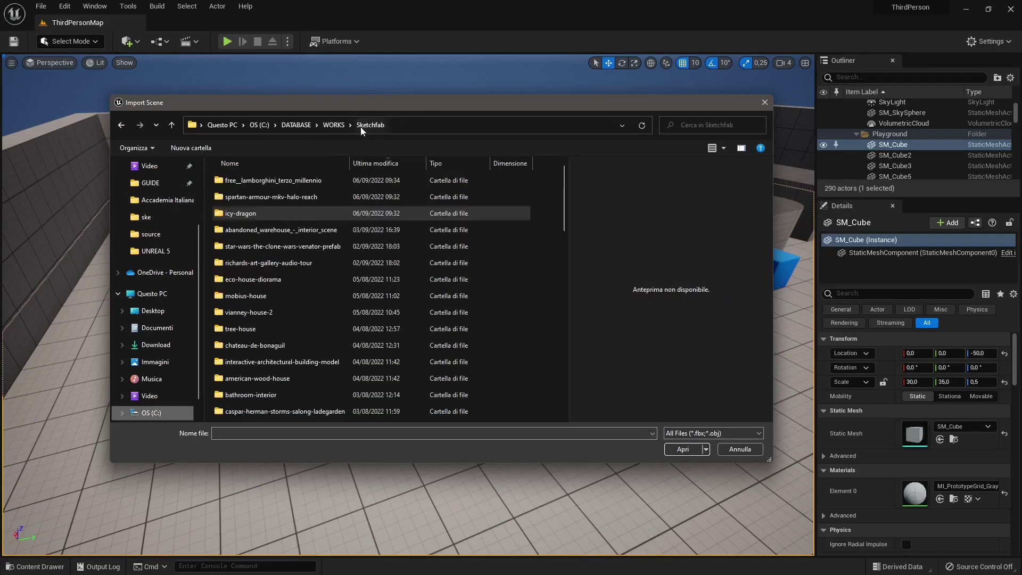
{"action": "double_click", "coordinate": [254, 201]}
{"action": "double_click", "coordinate": [240, 182]}
{"action": "left_click", "coordinate": [239, 182]}
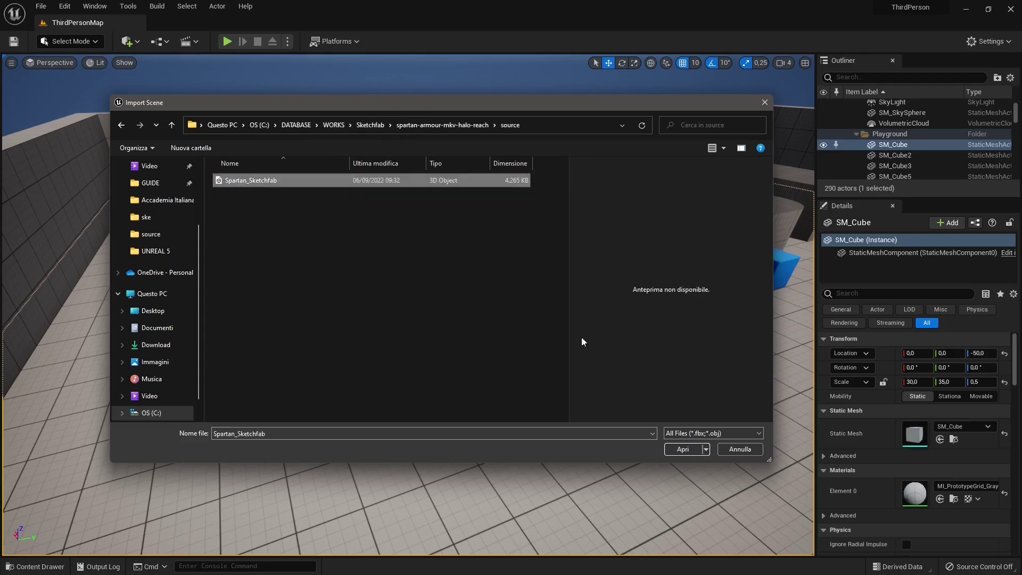
{"action": "left_click", "coordinate": [682, 447]}
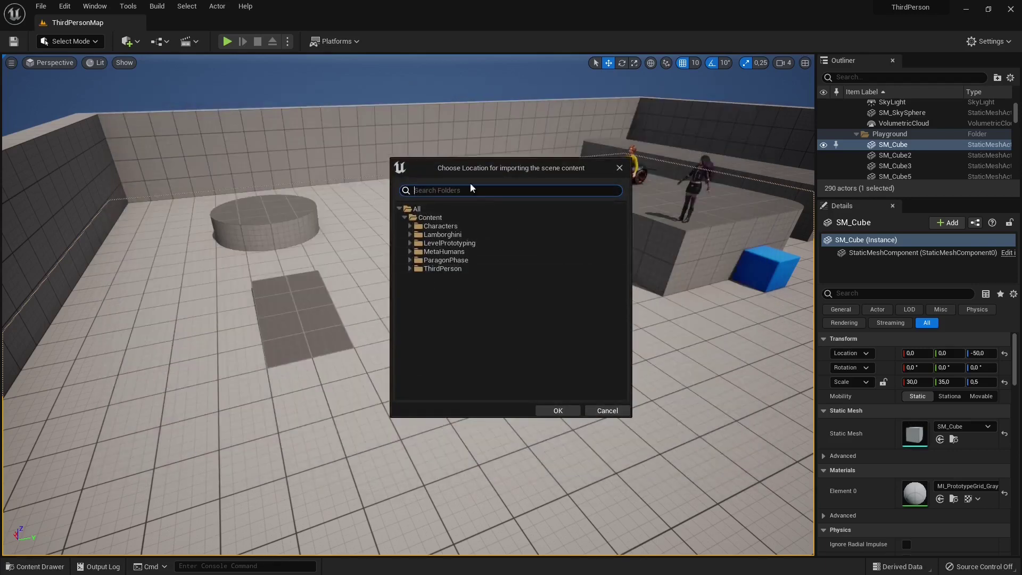
Create a folder named Halo under Content and choose it as the import location for the scene
{"action": "left_click", "coordinate": [464, 314]}
{"action": "left_click", "coordinate": [425, 219]}
{"action": "right_click", "coordinate": [425, 221]}
{"action": "left_click", "coordinate": [458, 233]}
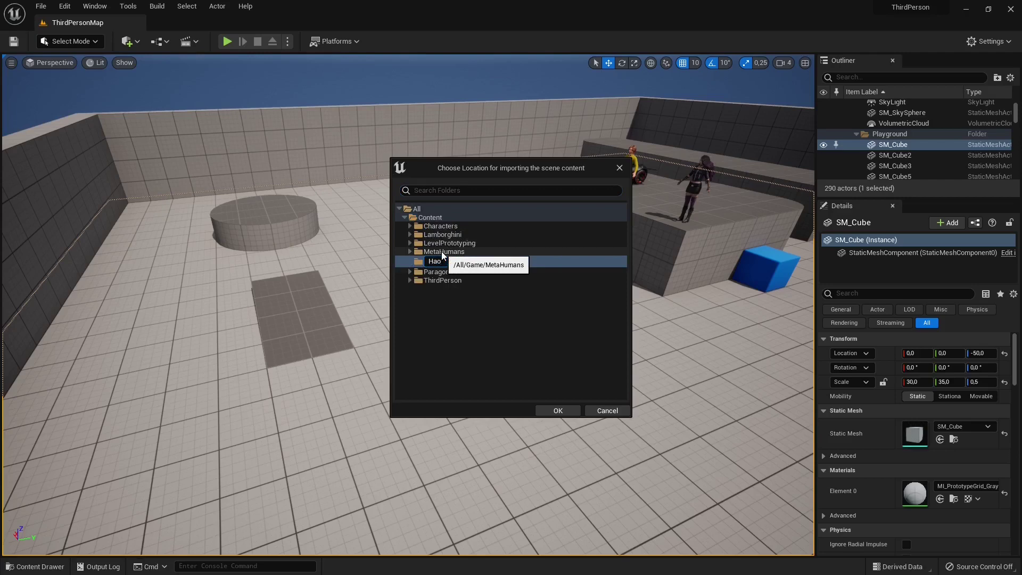
{"action": "type", "text": "Halo"}
{"action": "key", "text": "Return"}
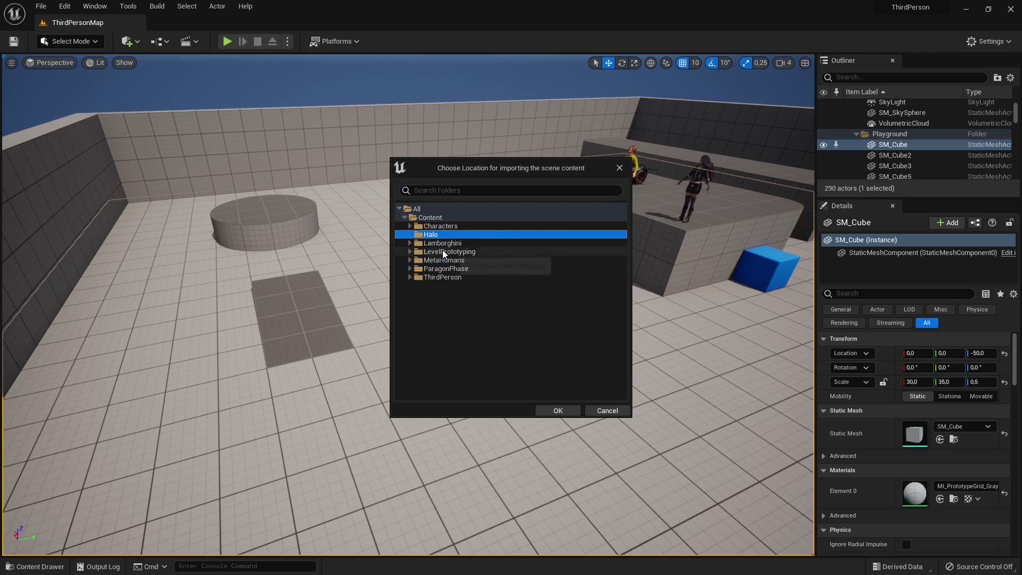
{"action": "left_click", "coordinate": [433, 242]}
{"action": "left_click", "coordinate": [430, 235]}
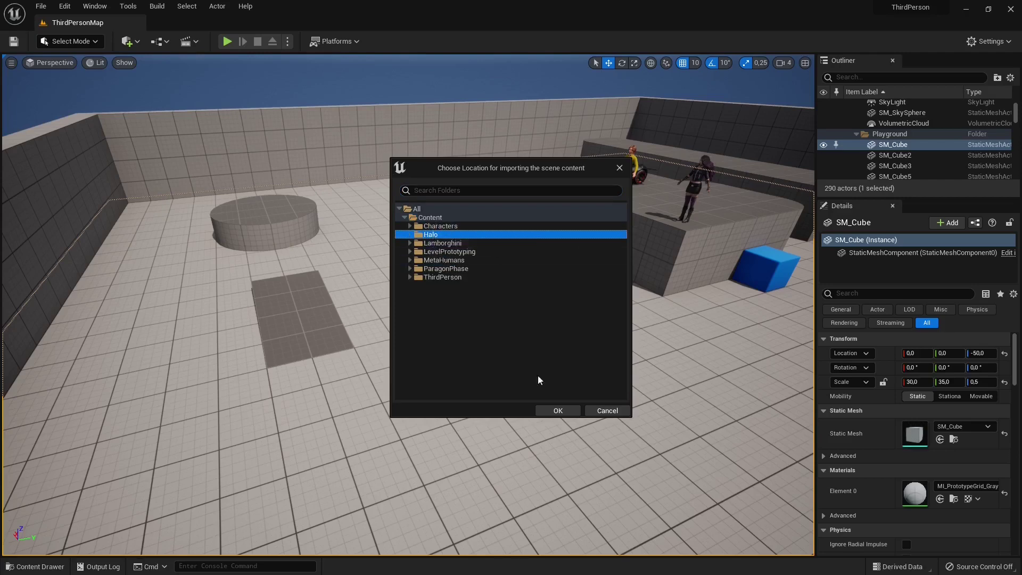
{"action": "left_click", "coordinate": [557, 411]}
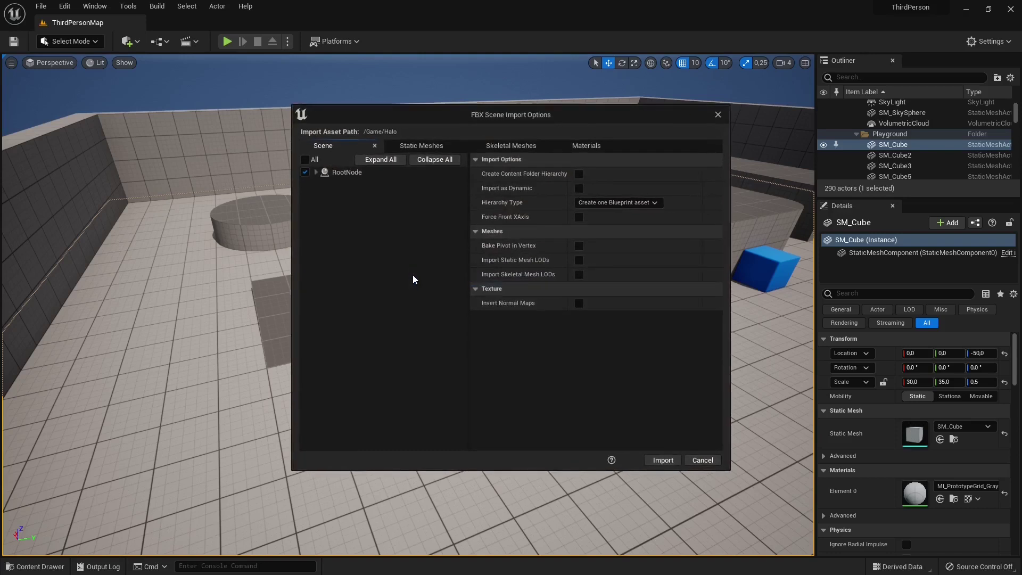
Review the scene hierarchy, static mesh and skeletal mesh options, and import the FBX scene with the default settings
{"action": "left_click", "coordinate": [317, 172]}
{"action": "left_click", "coordinate": [321, 194]}
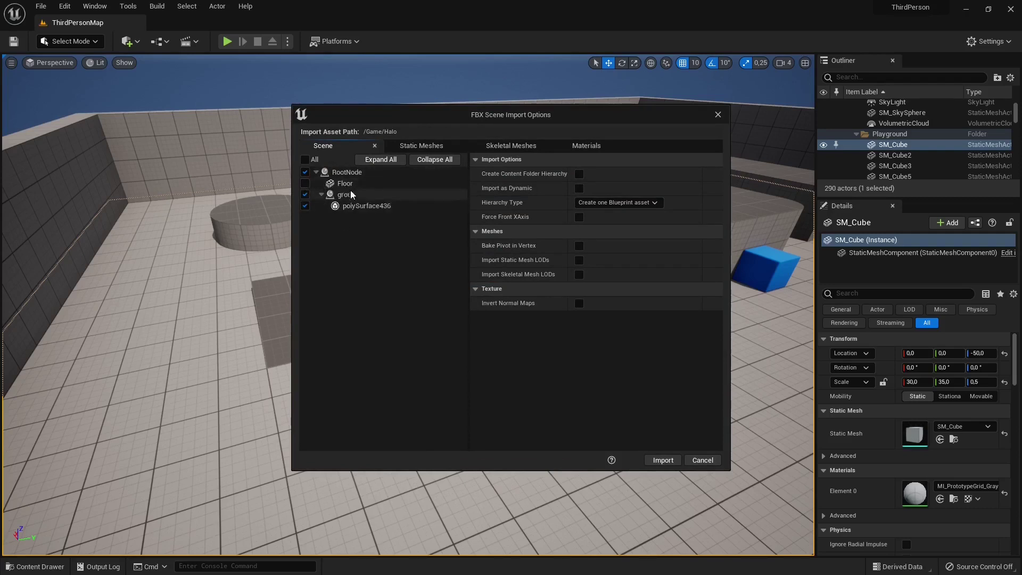
{"action": "left_click", "coordinate": [432, 149]}
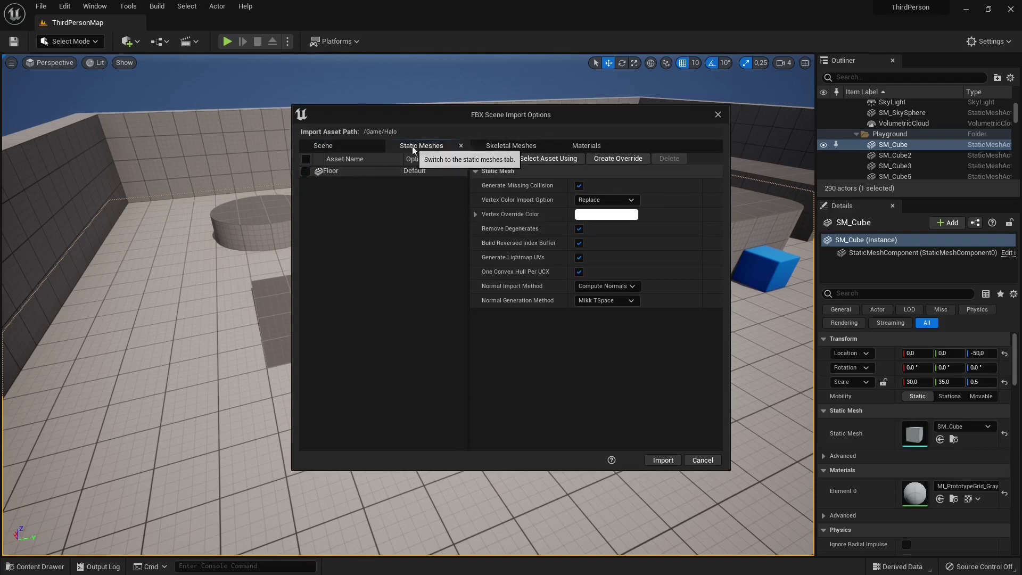
{"action": "left_click", "coordinate": [511, 146]}
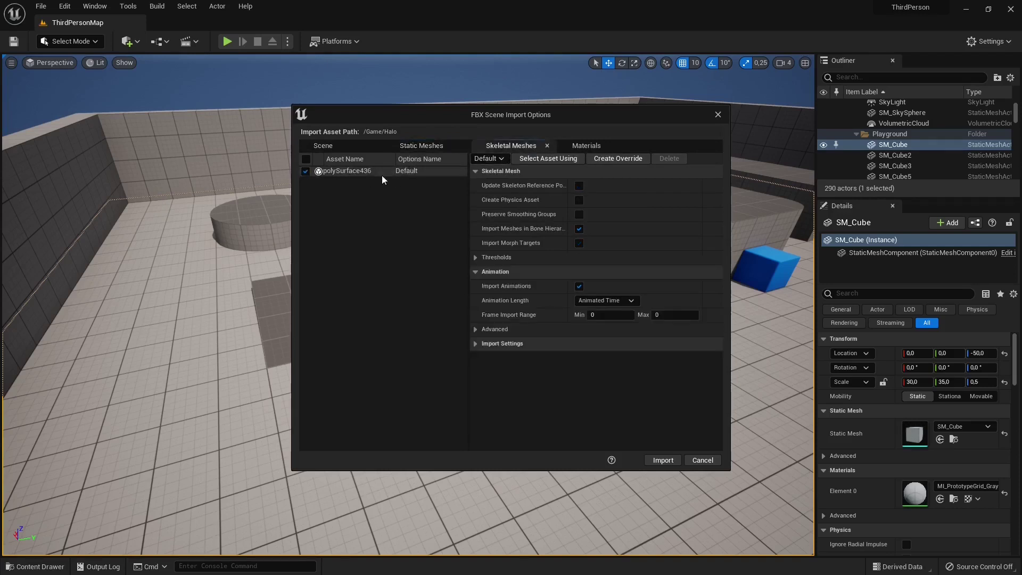
{"action": "left_click", "coordinate": [364, 173]}
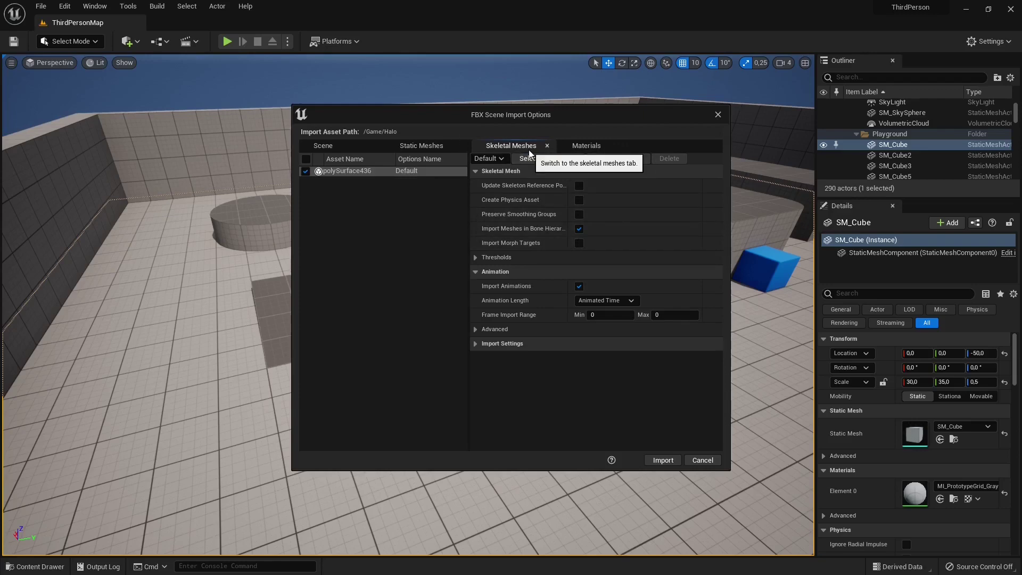
{"action": "left_click", "coordinate": [662, 460]}
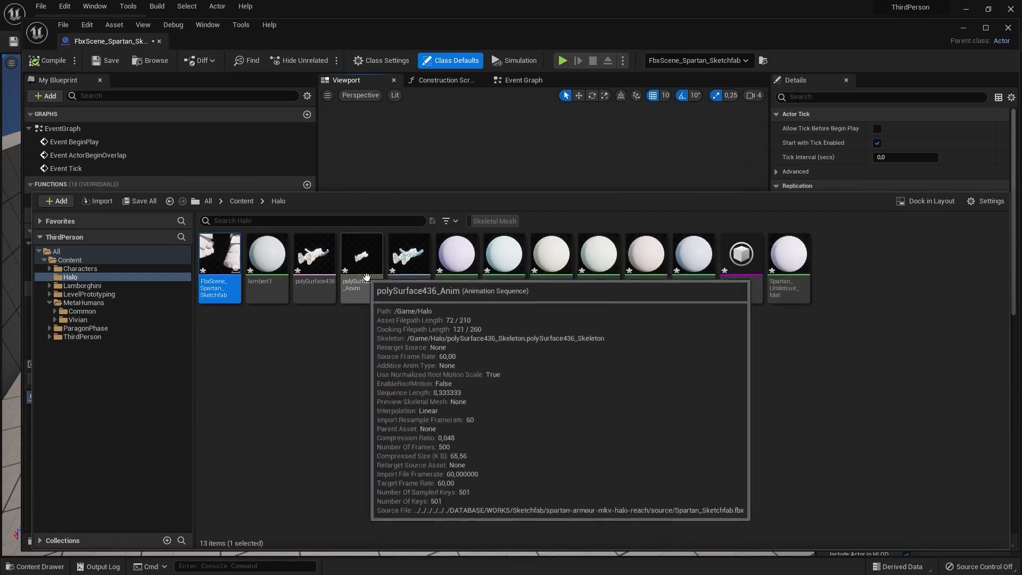
Locate polySurface436_Anim among the imported Halo assets, clear the view of the Blueprint editor and examine the Spartan model in its viewport
{"action": "left_click", "coordinate": [360, 290]}
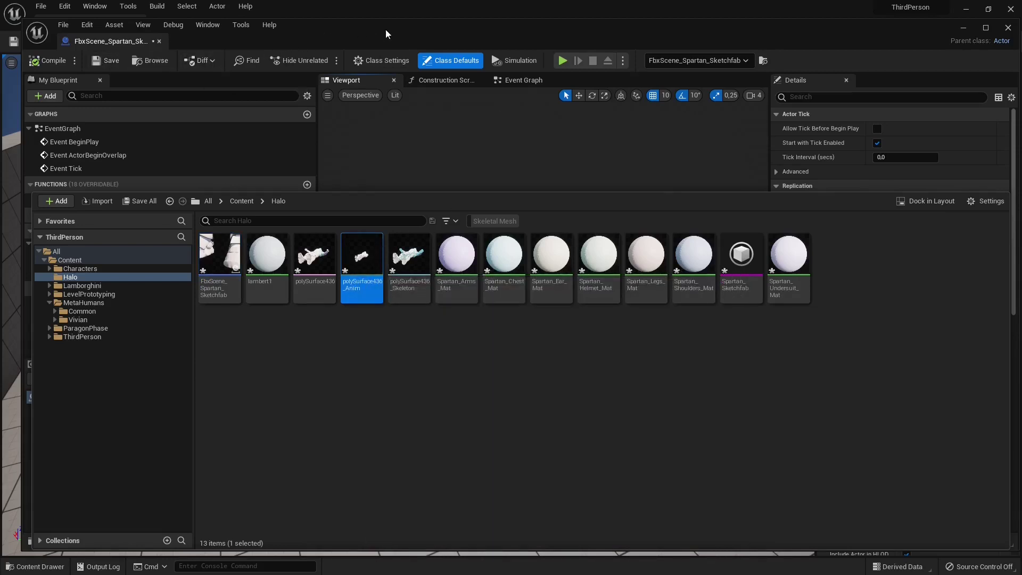
{"action": "left_click_drag", "start_coordinate": [853, 32], "coordinate": [822, 40]}
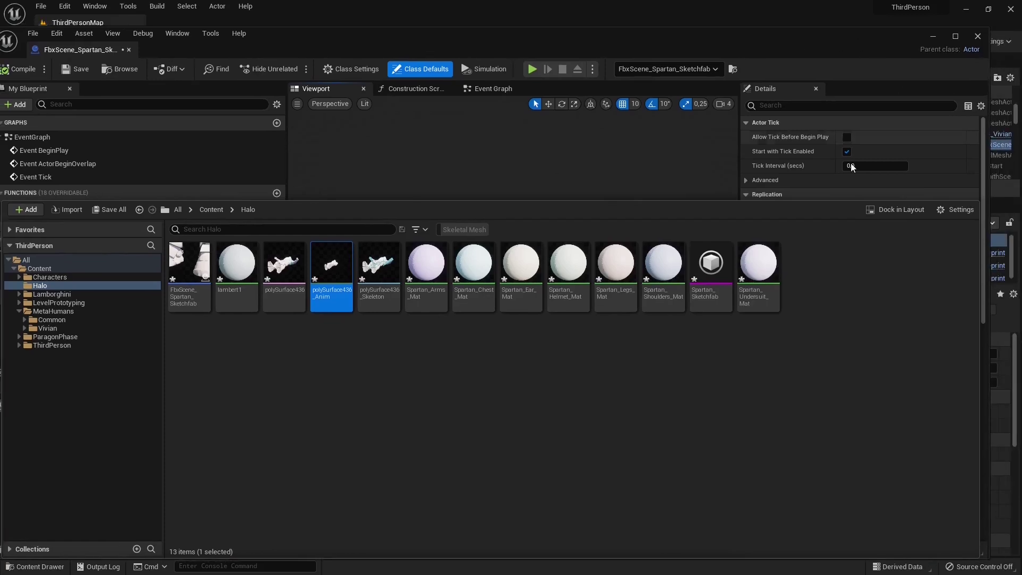
{"action": "left_click_drag", "start_coordinate": [659, 200], "coordinate": [658, 418]}
{"action": "scroll", "coordinate": [518, 363], "scroll_direction": "up", "scroll_amount": 5}
{"action": "scroll", "coordinate": [519, 364], "scroll_direction": "down", "scroll_amount": 6}
{"action": "right_click_drag", "start_coordinate": [500, 328], "coordinate": [548, 303]}
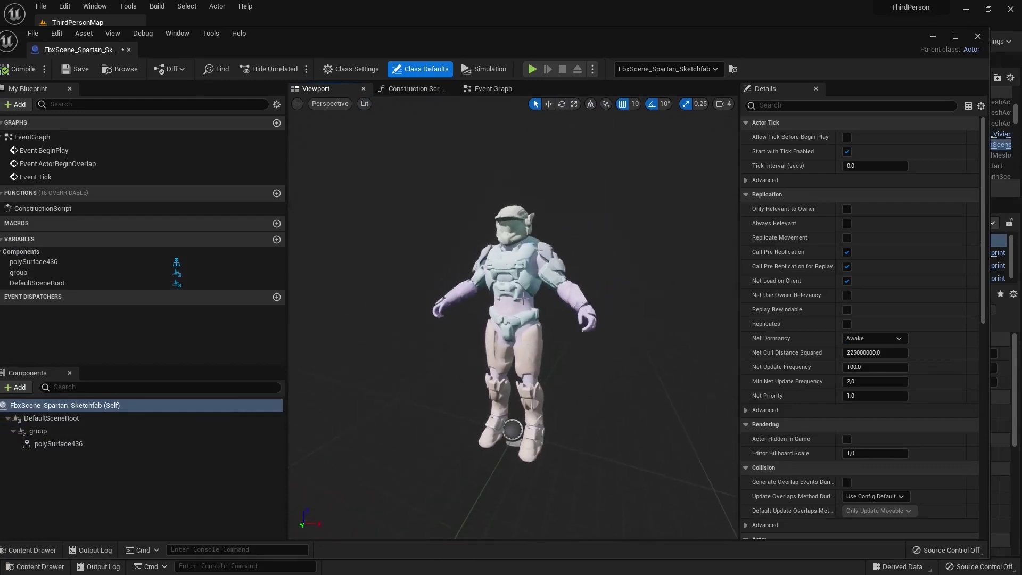
{"action": "scroll", "coordinate": [524, 298], "scroll_direction": "up", "scroll_amount": 6}
{"action": "scroll", "coordinate": [523, 299], "scroll_direction": "down", "scroll_amount": 5}
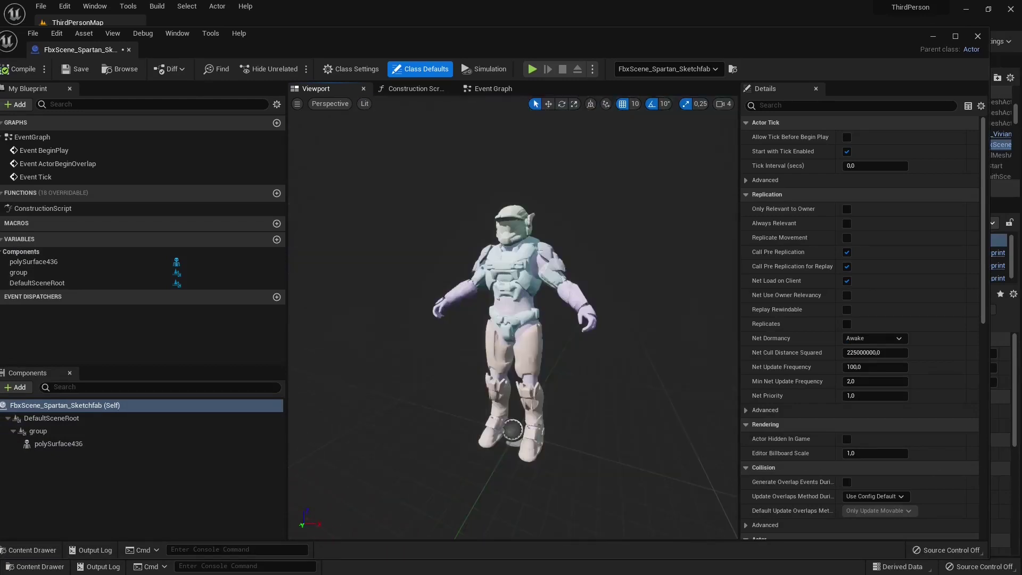
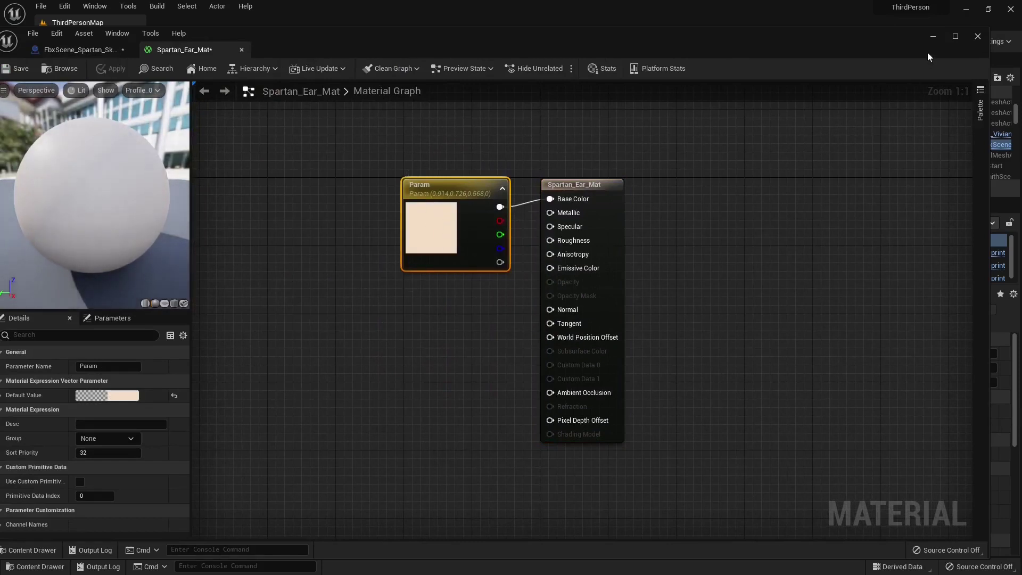
Close the material editor and message log, and place polySurface436_Anim from the Halo folder on the round platform in the level
{"action": "left_click", "coordinate": [978, 37]}
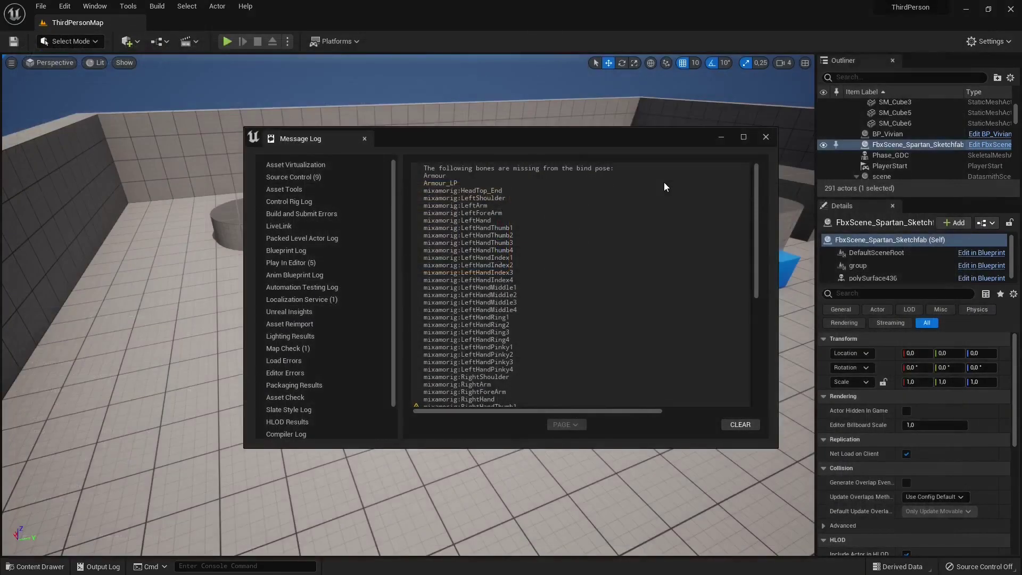
{"action": "left_click", "coordinate": [765, 137]}
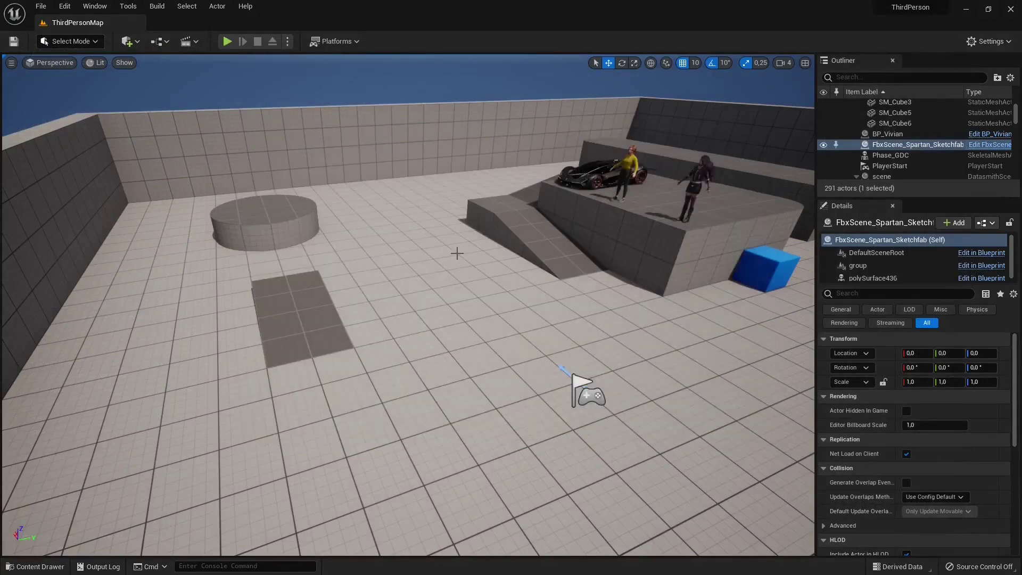
{"action": "left_click", "coordinate": [35, 566]}
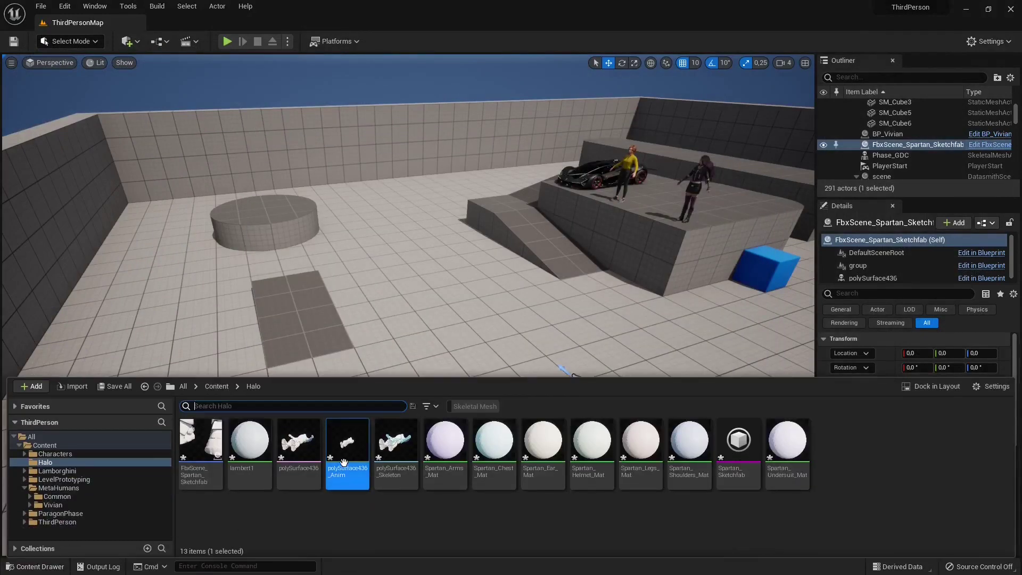
{"action": "left_click_drag", "start_coordinate": [344, 462], "coordinate": [273, 214]}
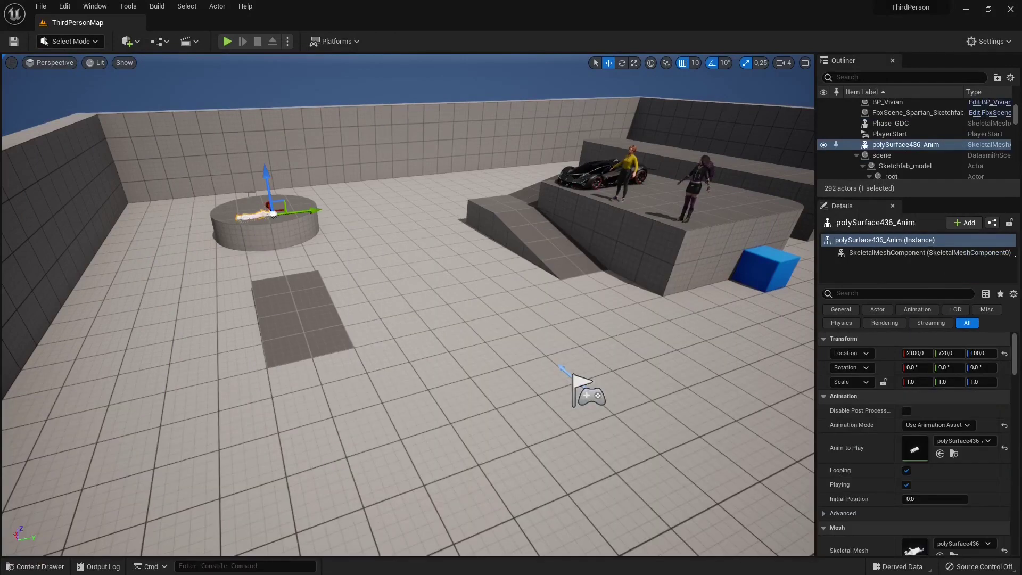
{"action": "key", "text": "f"}
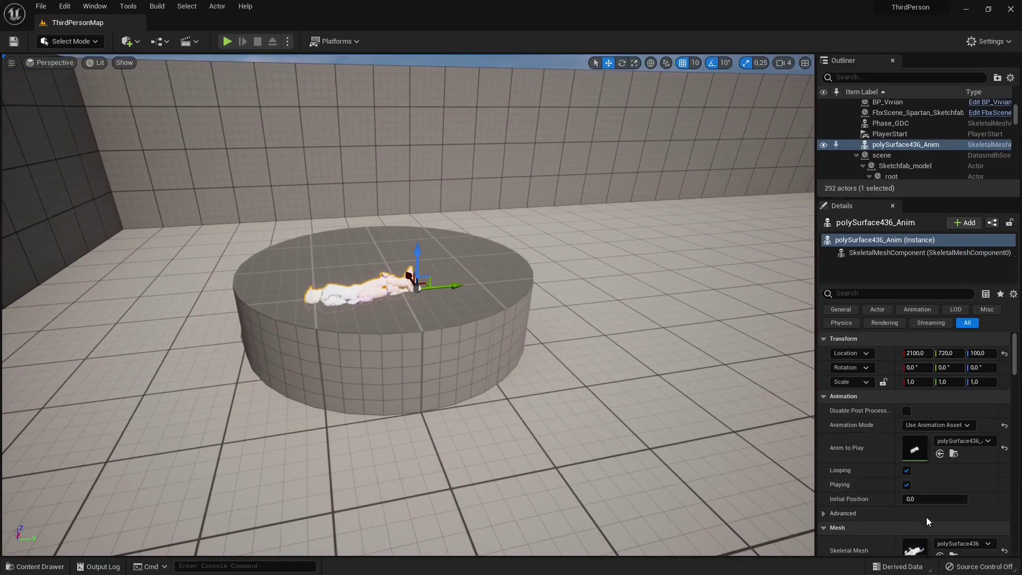
Review the placed actor's skeletal mesh and materials, and keep its Animation Mode set to Use Animation Asset
{"action": "scroll", "coordinate": [929, 499], "scroll_direction": "down", "scroll_amount": 5}
{"action": "scroll", "coordinate": [928, 496], "scroll_direction": "down", "scroll_amount": 1}
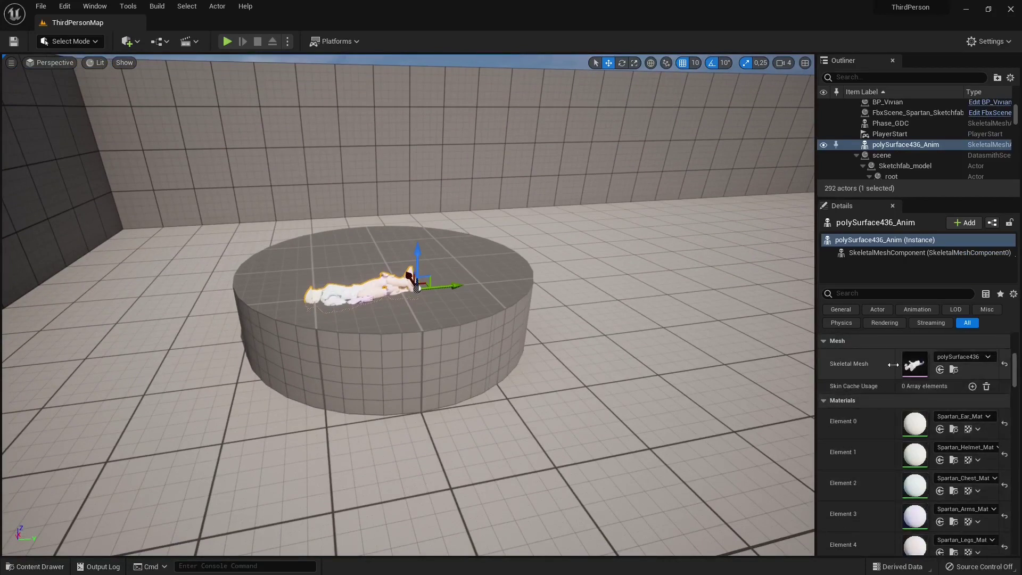
{"action": "scroll", "coordinate": [885, 376], "scroll_direction": "up", "scroll_amount": 4}
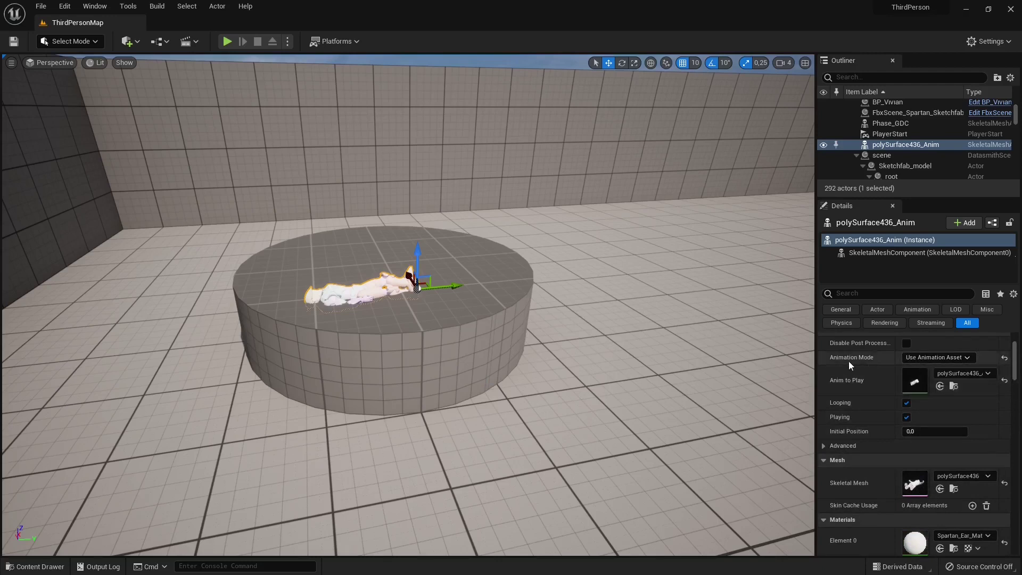
{"action": "left_click", "coordinate": [938, 357]}
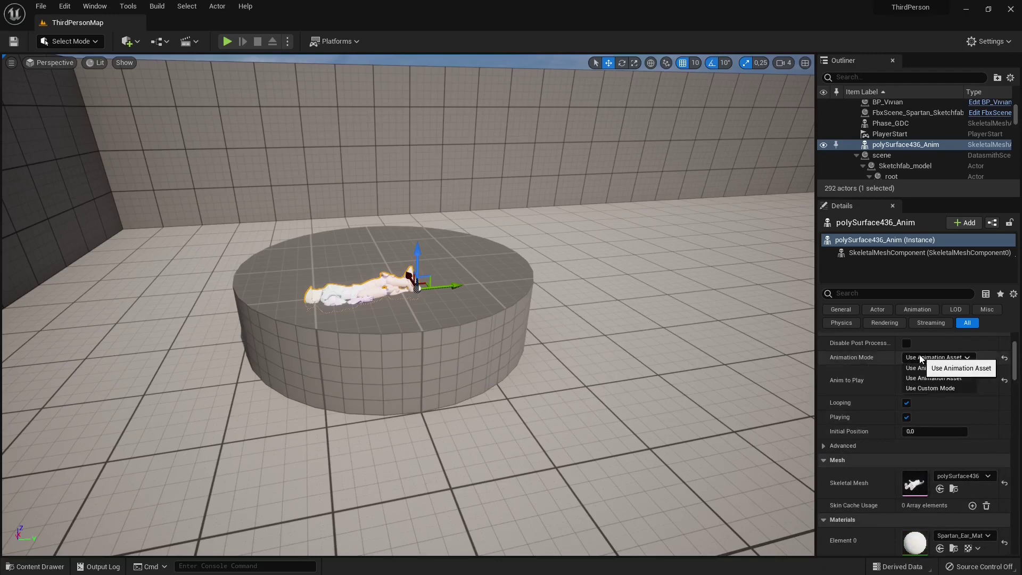
{"action": "left_click", "coordinate": [954, 379]}
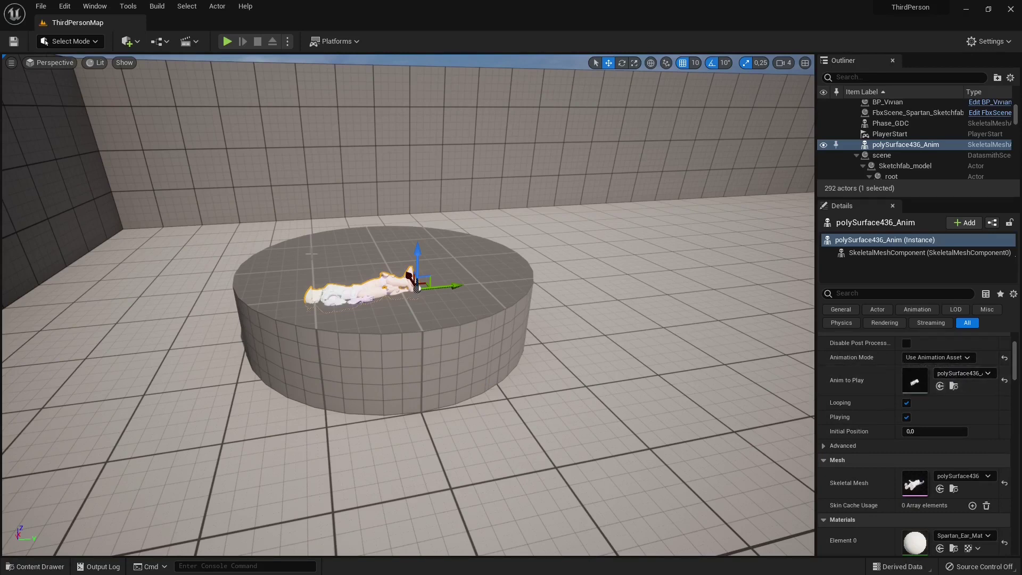
Rotate the Spartan 90 degrees so it stands upright on the platform, and turn it about its vertical axis to face the level
{"action": "left_click", "coordinate": [622, 63]}
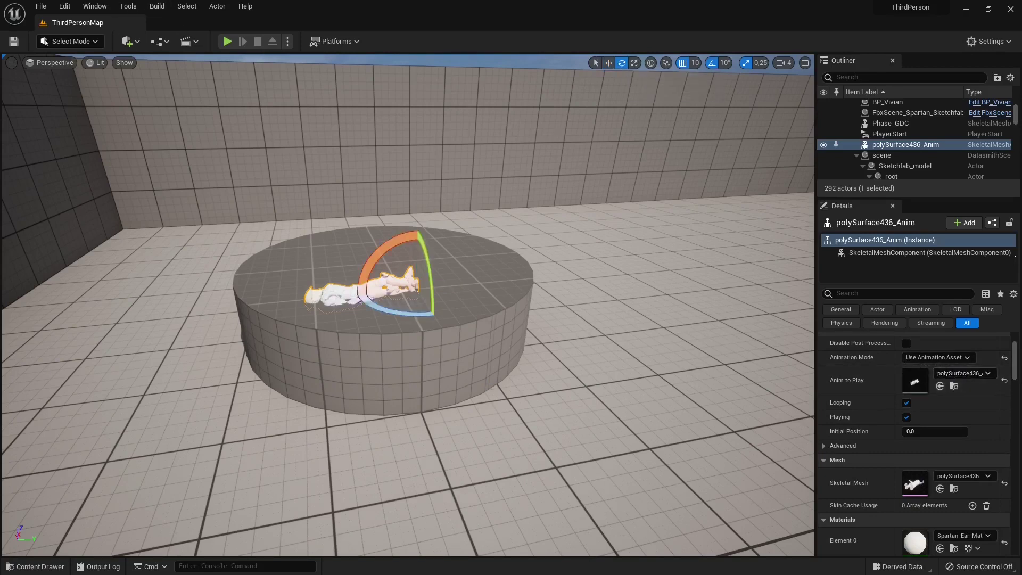
{"action": "left_click_drag", "start_coordinate": [408, 239], "coordinate": [474, 283]}
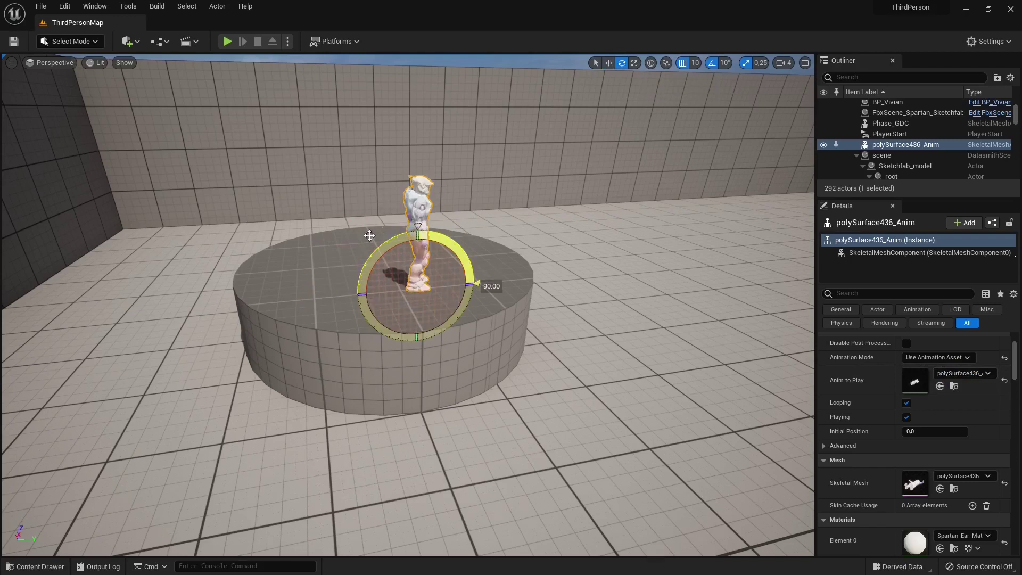
{"action": "left_click_drag", "start_coordinate": [369, 235], "coordinate": [370, 234]}
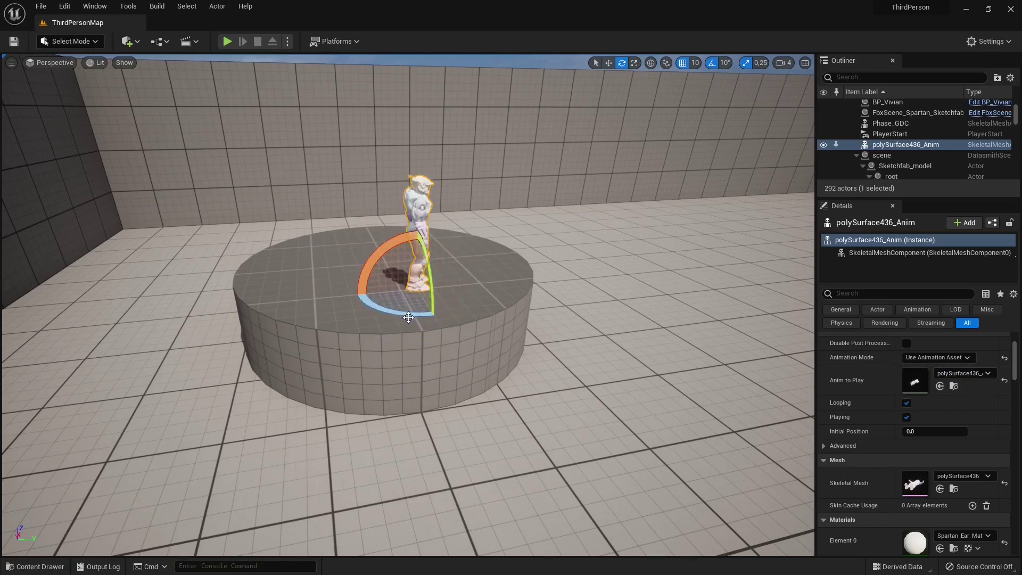
{"action": "left_click_drag", "start_coordinate": [408, 318], "coordinate": [426, 229]}
Scale the Spartan up uniformly into a giant figure standing on the round platform
{"action": "left_click", "coordinate": [609, 63]}
{"action": "left_click", "coordinate": [635, 64]}
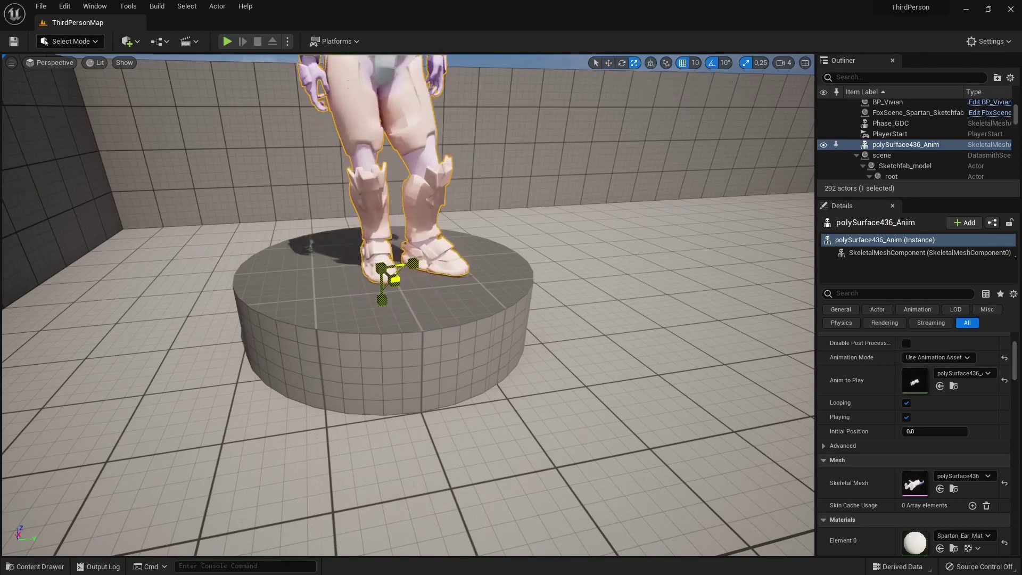
{"action": "right_click_drag", "start_coordinate": [376, 268], "coordinate": [452, 248]}
{"action": "key", "text": "s"}
{"action": "left_click", "coordinate": [405, 175]}
{"action": "right_click_drag", "start_coordinate": [405, 175], "coordinate": [447, 187]}
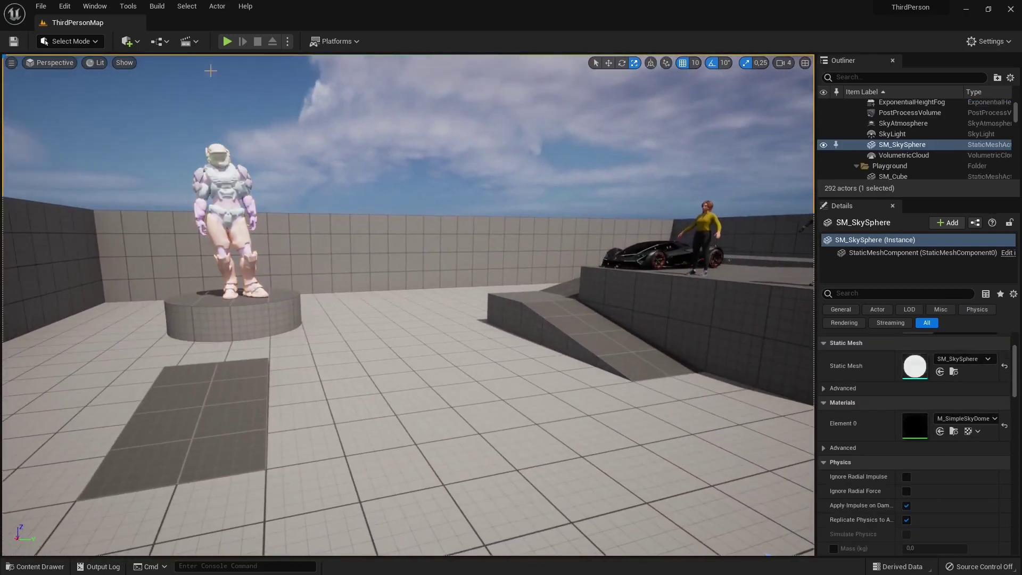
Play the level, run the character up to the Spartan to examine its animation, and stop playing
{"action": "left_click", "coordinate": [227, 41]}
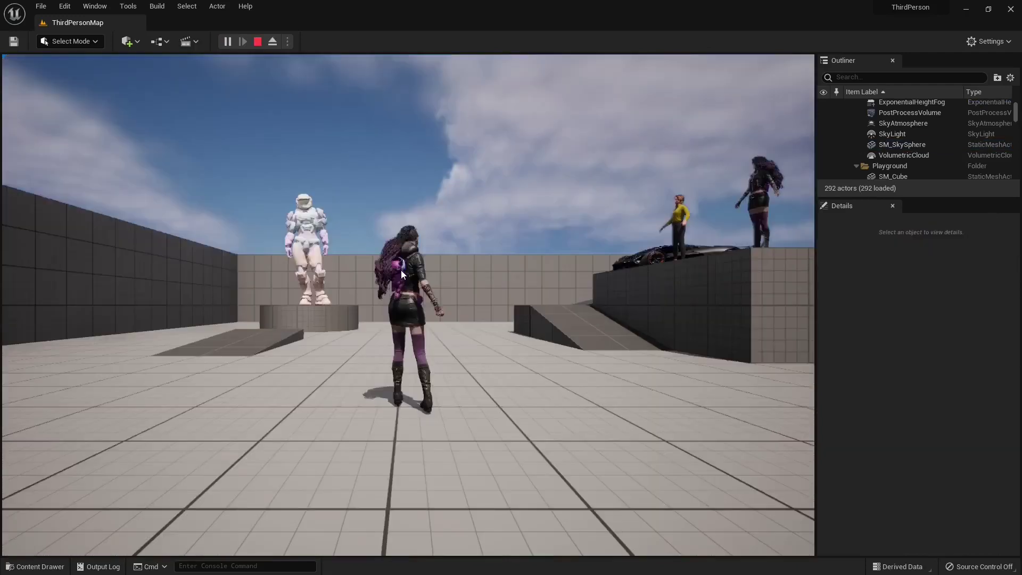
{"action": "left_click", "coordinate": [324, 267]}
{"action": "key", "text": "w"}
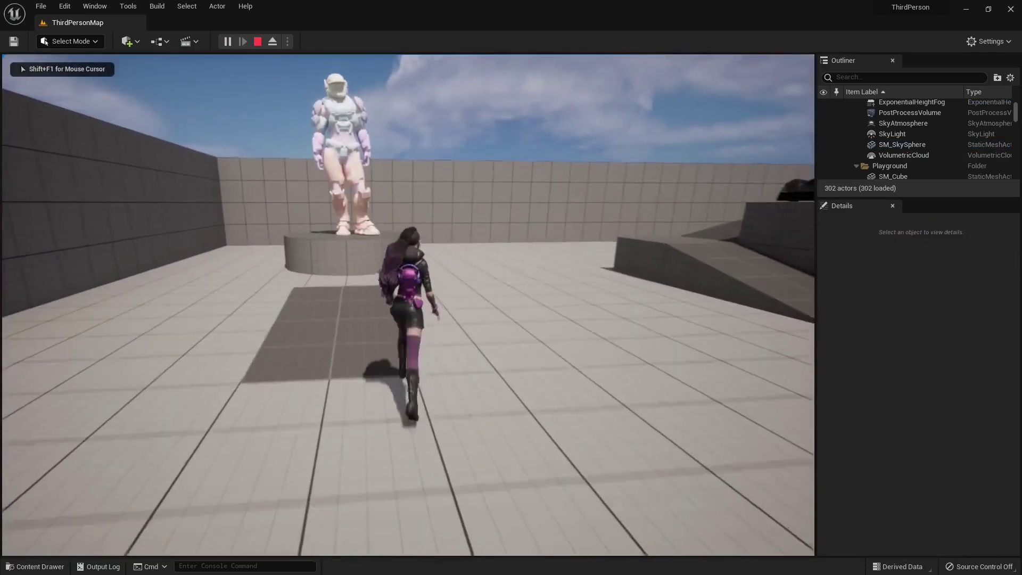
{"action": "key", "text": "w"}
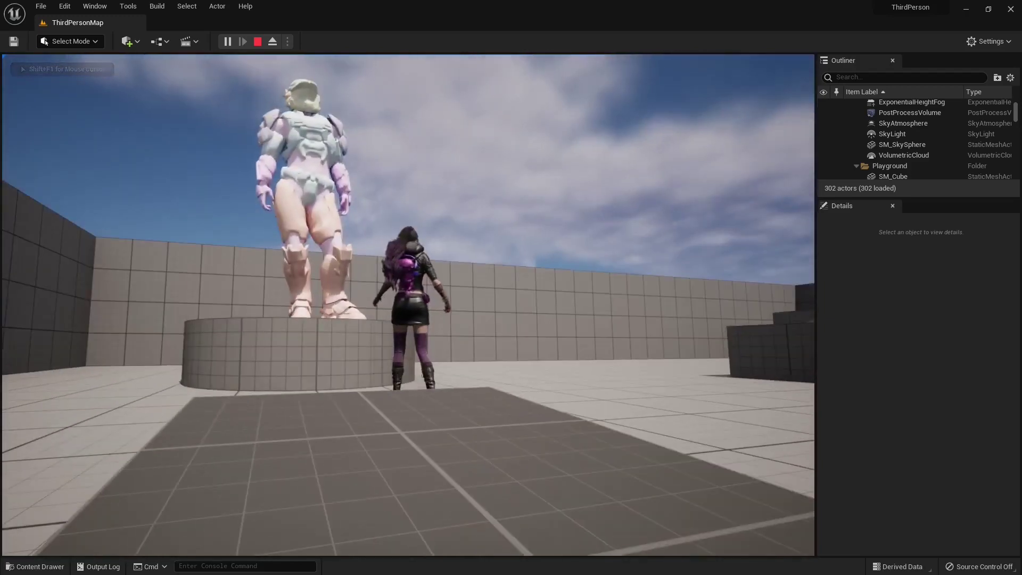
{"action": "key", "text": "w"}
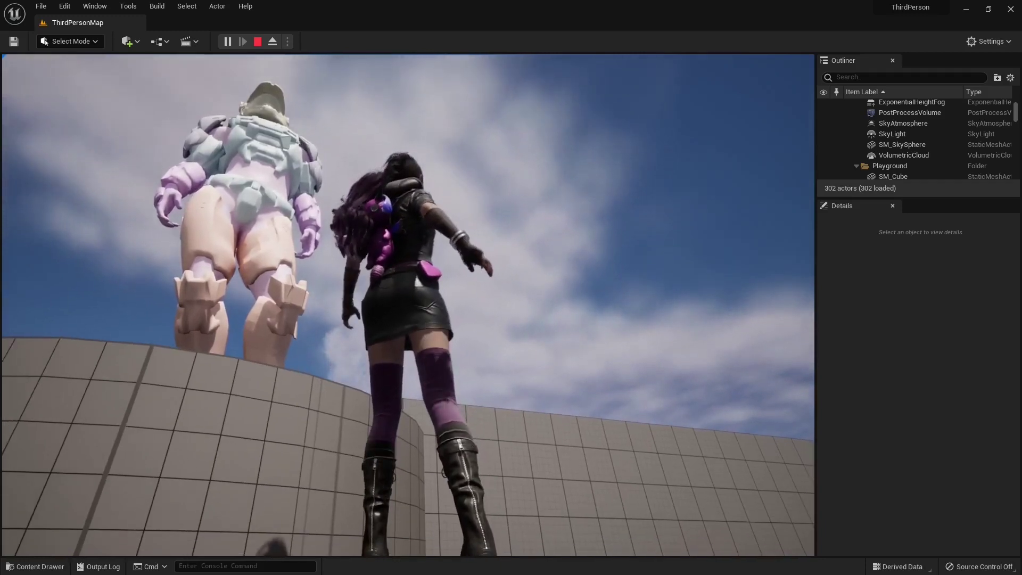
{"action": "key", "text": "Escape"}
Start a Datasmith file import and browse to the icy-dragon folder inside the Sketchfab folder
{"action": "right_click_drag", "start_coordinate": [379, 278], "coordinate": [500, 333]}
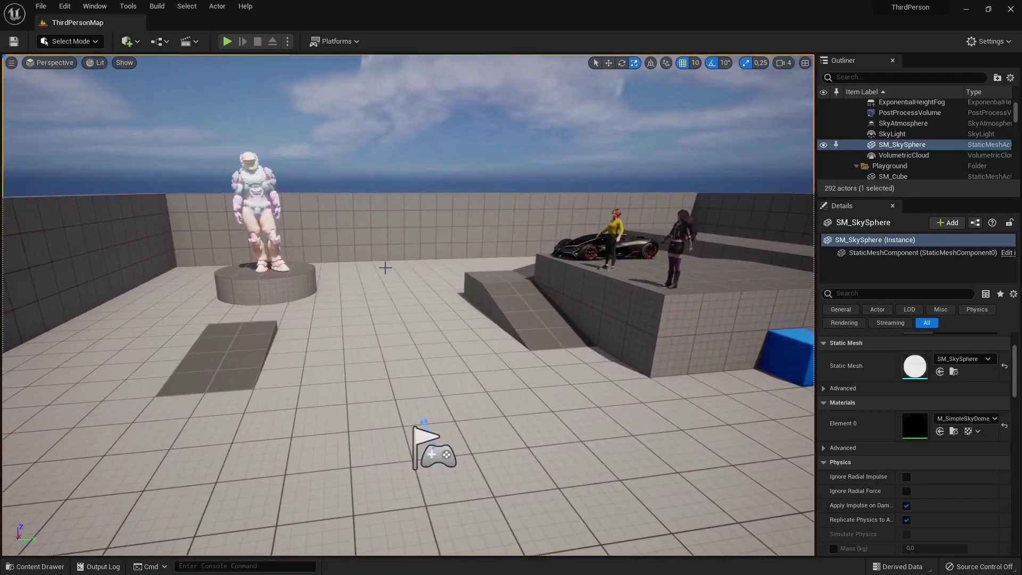
{"action": "right_click_drag", "start_coordinate": [385, 267], "coordinate": [399, 267]}
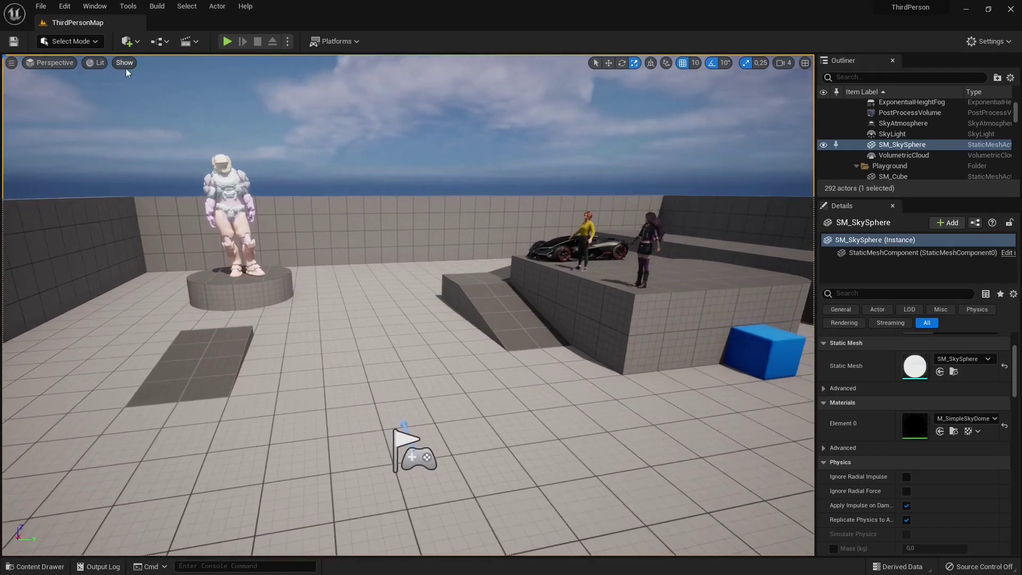
{"action": "left_click", "coordinate": [131, 47]}
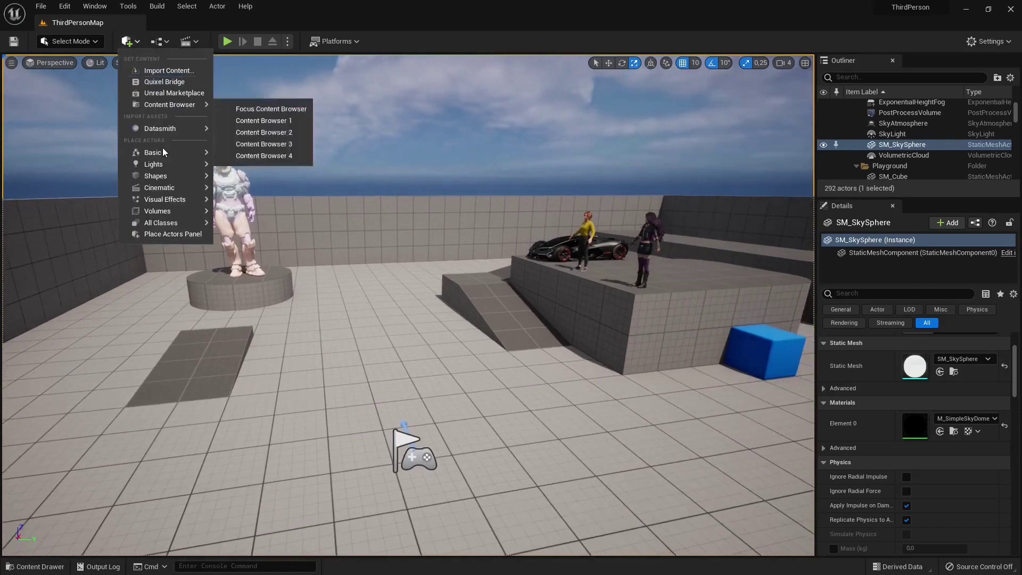
{"action": "mouse_move", "coordinate": [143, 129]}
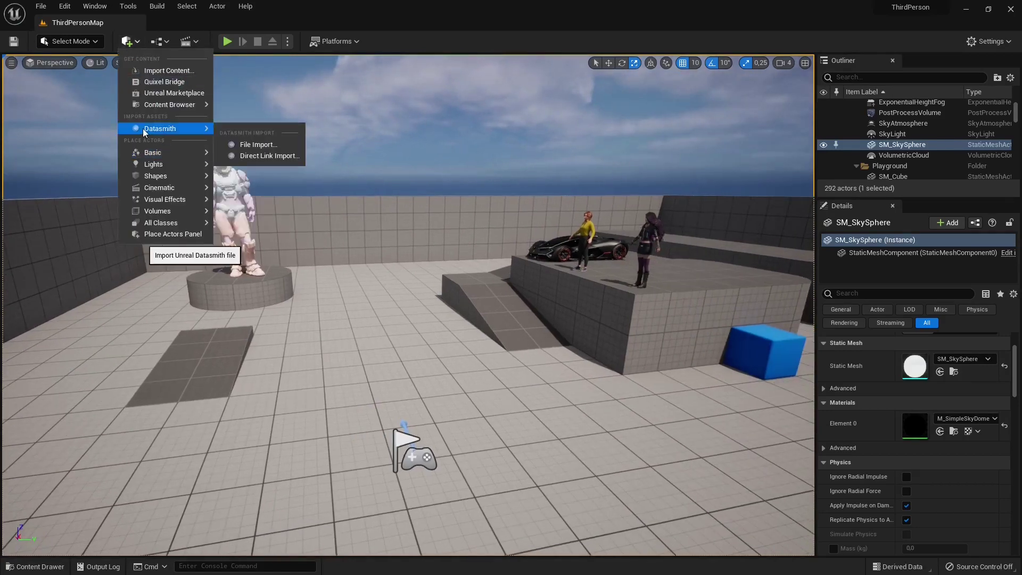
{"action": "left_click", "coordinate": [256, 145]}
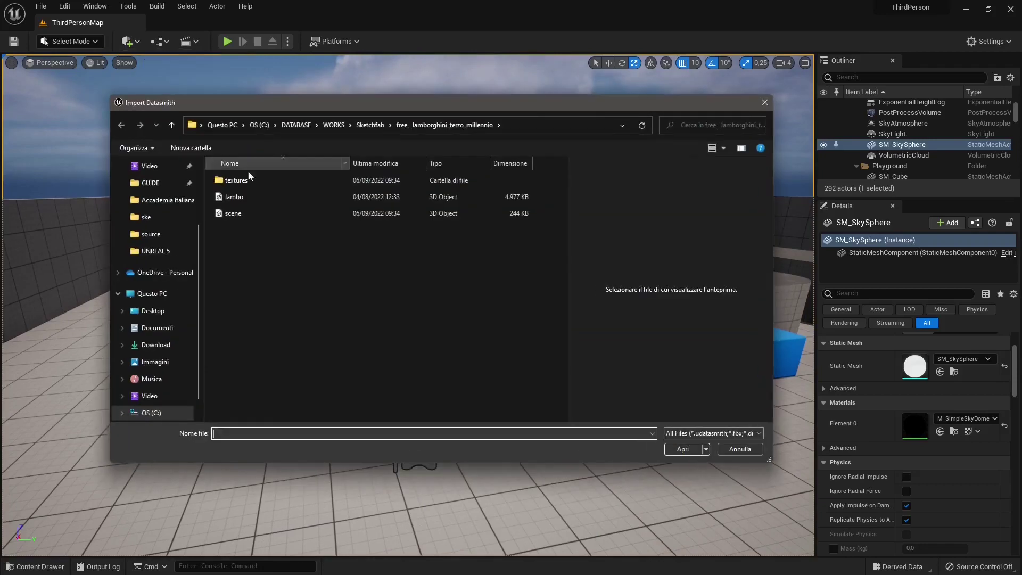
{"action": "left_click", "coordinate": [370, 125]}
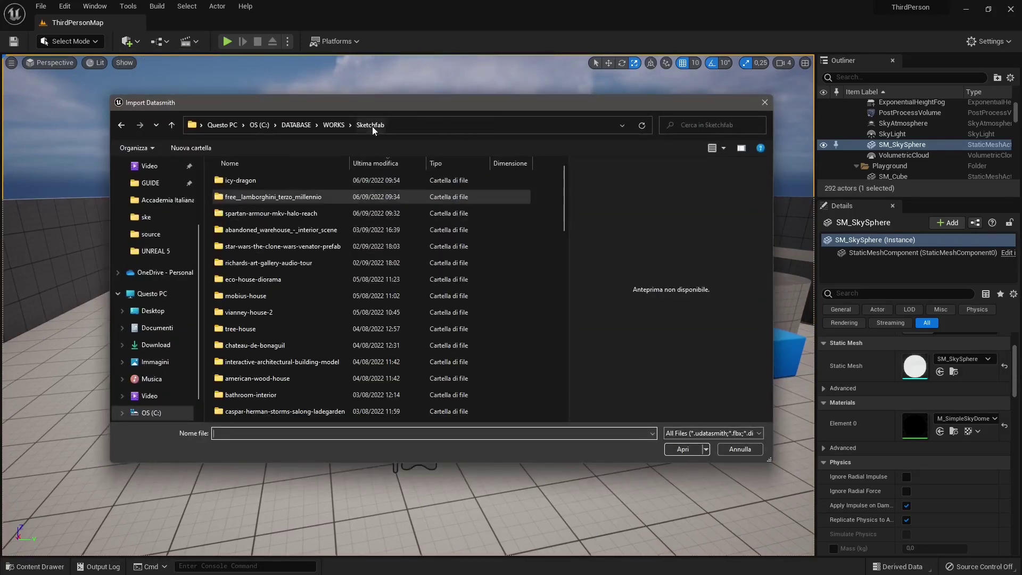
{"action": "double_click", "coordinate": [248, 181]}
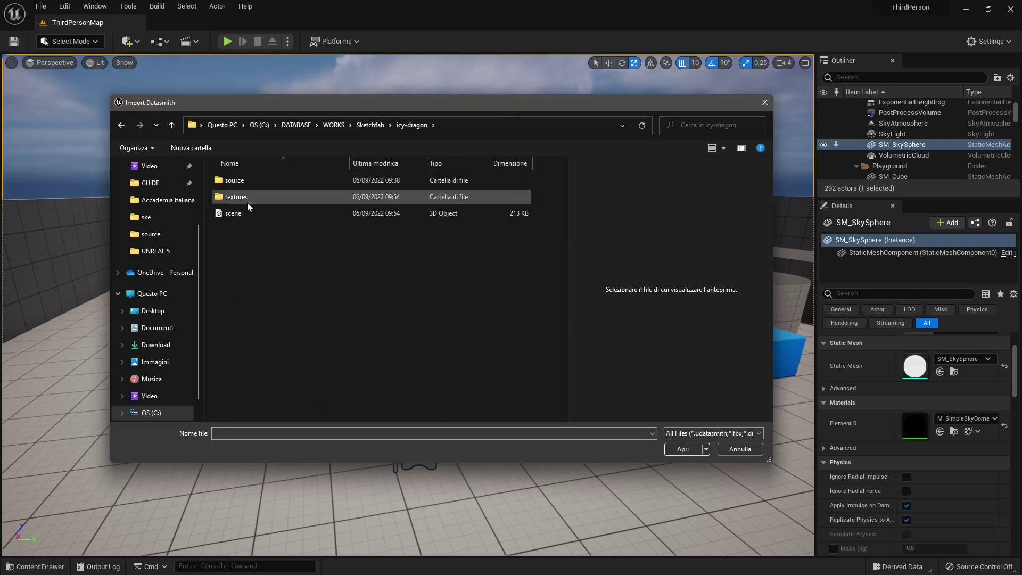
Check the file type of the icy-dragon scene file in its properties, and open the file for the Datasmith import
{"action": "left_click", "coordinate": [232, 213]}
{"action": "right_click", "coordinate": [239, 213]}
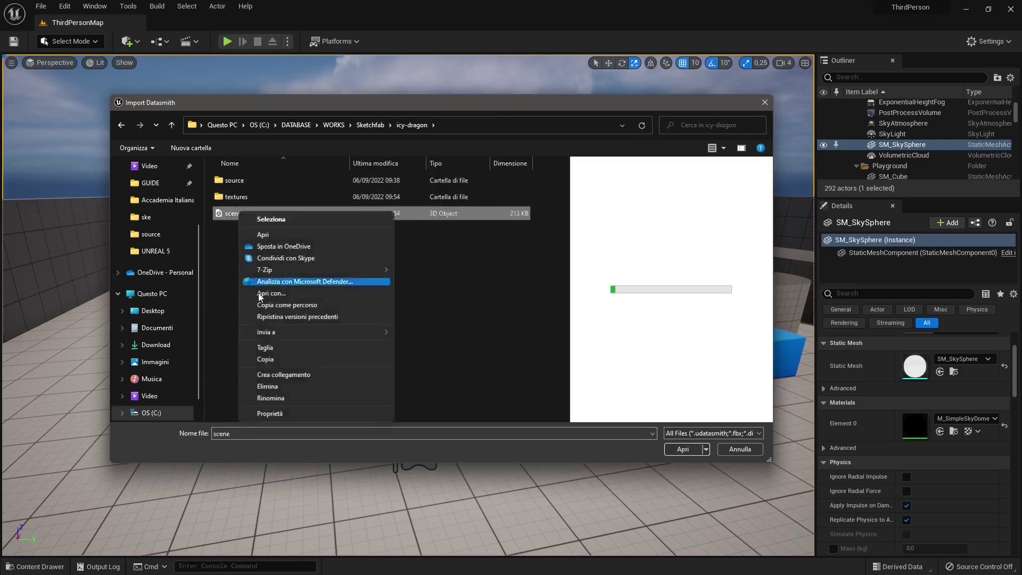
{"action": "left_click", "coordinate": [270, 414]}
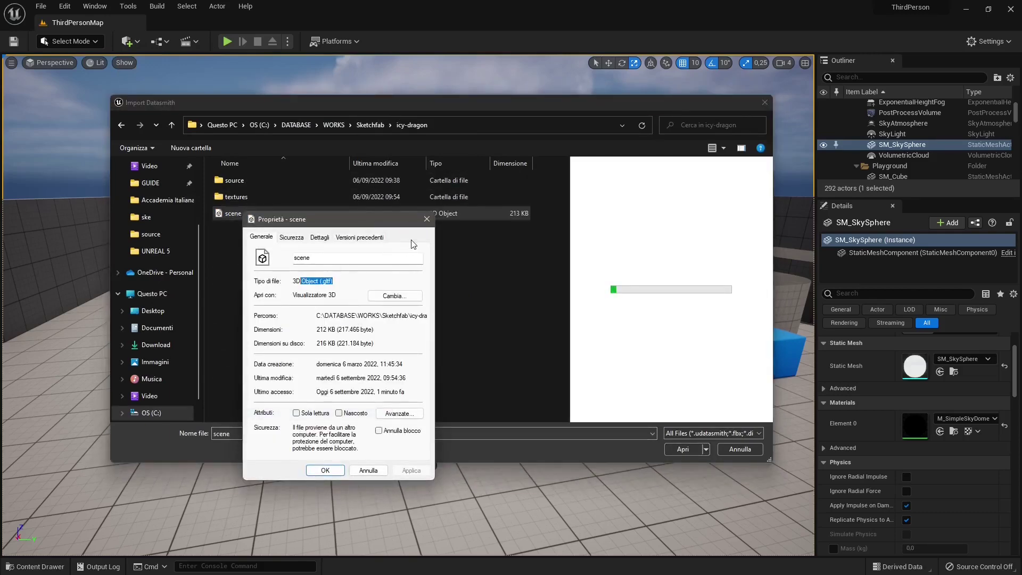
{"action": "left_click", "coordinate": [427, 219]}
{"action": "left_click", "coordinate": [683, 450]}
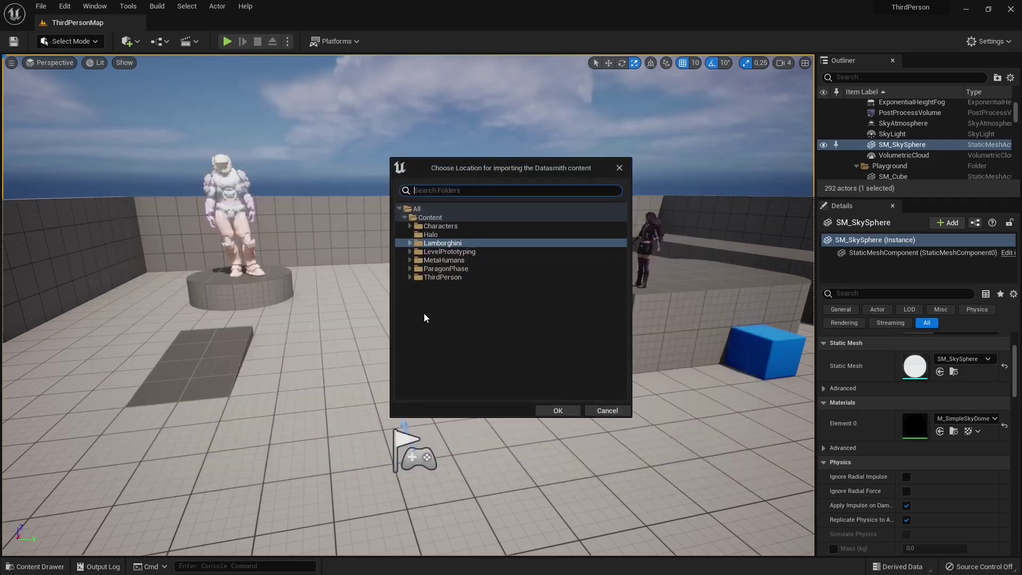
Create a folder named icyDragon under Content as the import location, and import scene.gltf with the default Datasmith options
{"action": "right_click", "coordinate": [426, 219]}
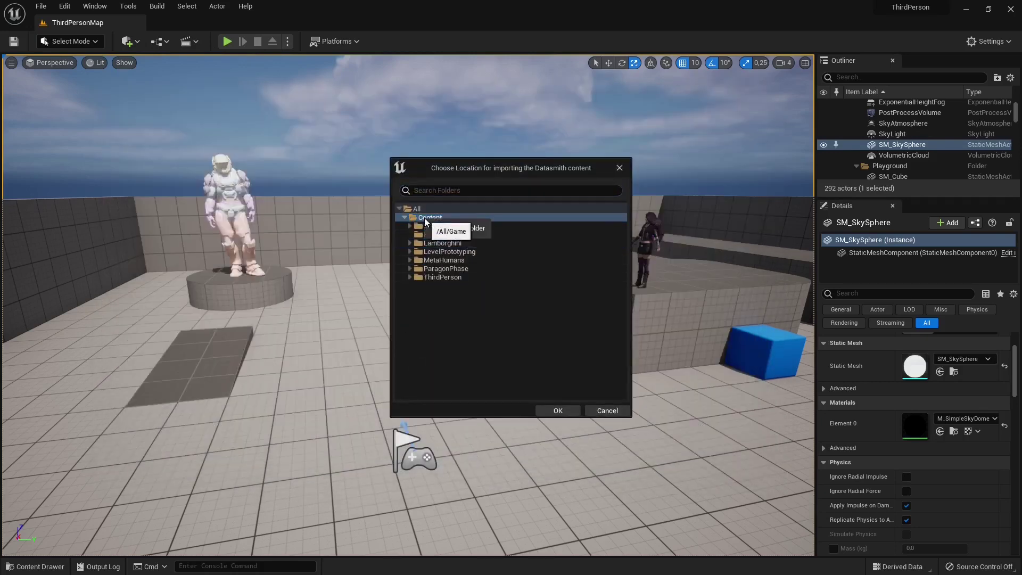
{"action": "left_click", "coordinate": [466, 228]}
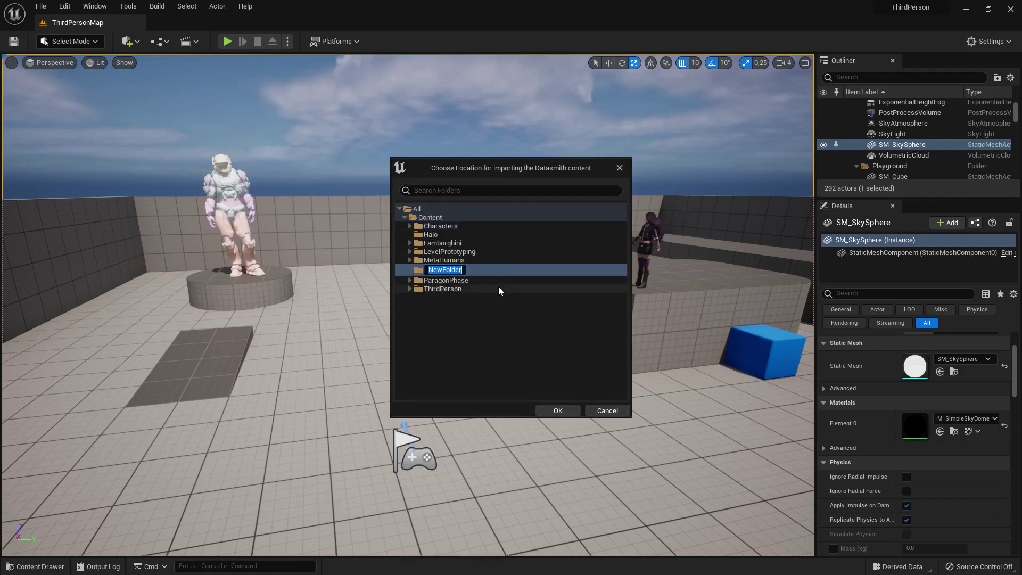
{"action": "type", "text": "icyDragon"}
{"action": "key", "text": "Return"}
{"action": "left_click", "coordinate": [557, 411]}
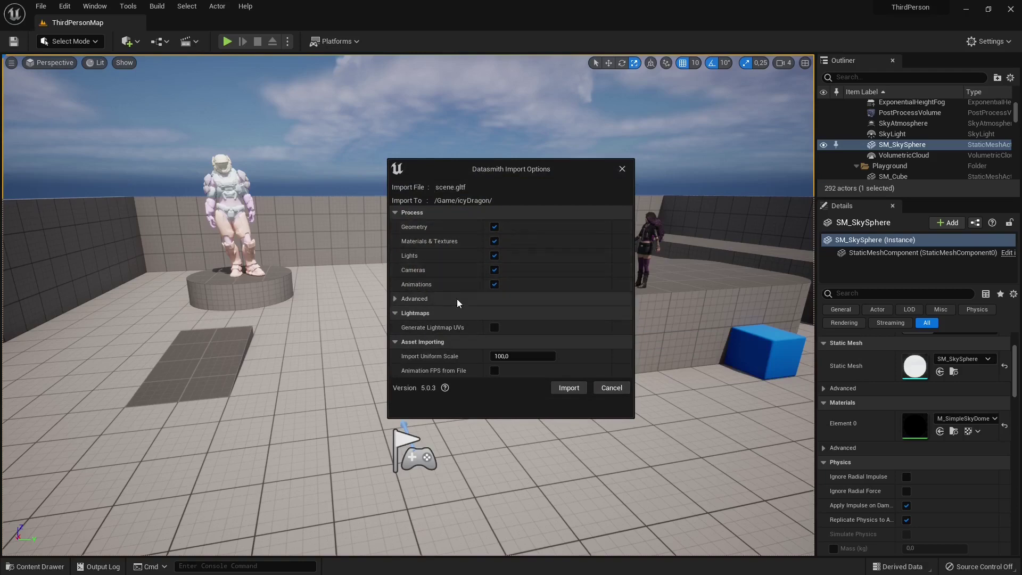
{"action": "left_click", "coordinate": [572, 393]}
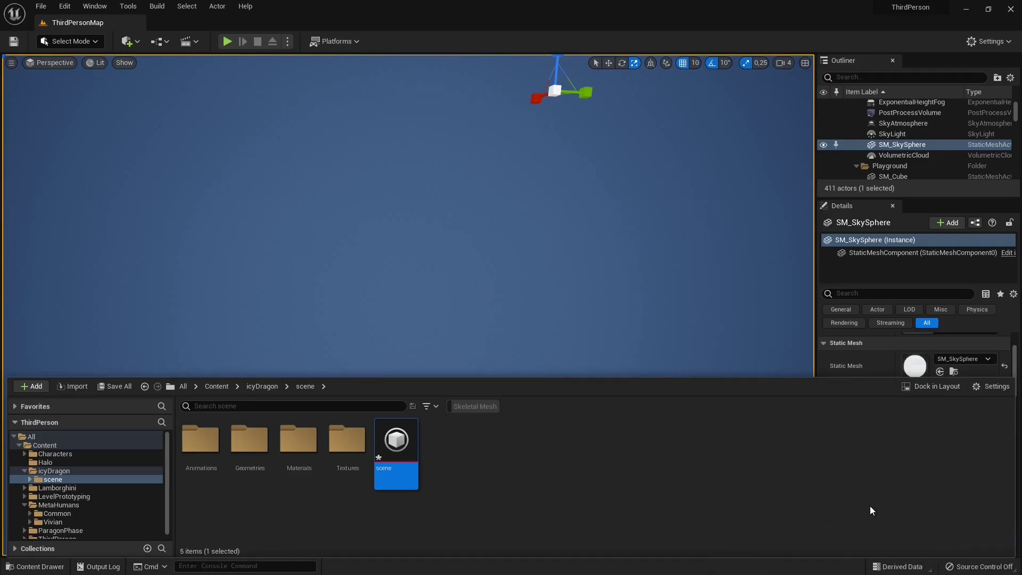
Select the DirectionalLight in the Lighting folder and snap the view to it
{"action": "right_click_drag", "start_coordinate": [505, 269], "coordinate": [532, 372]}
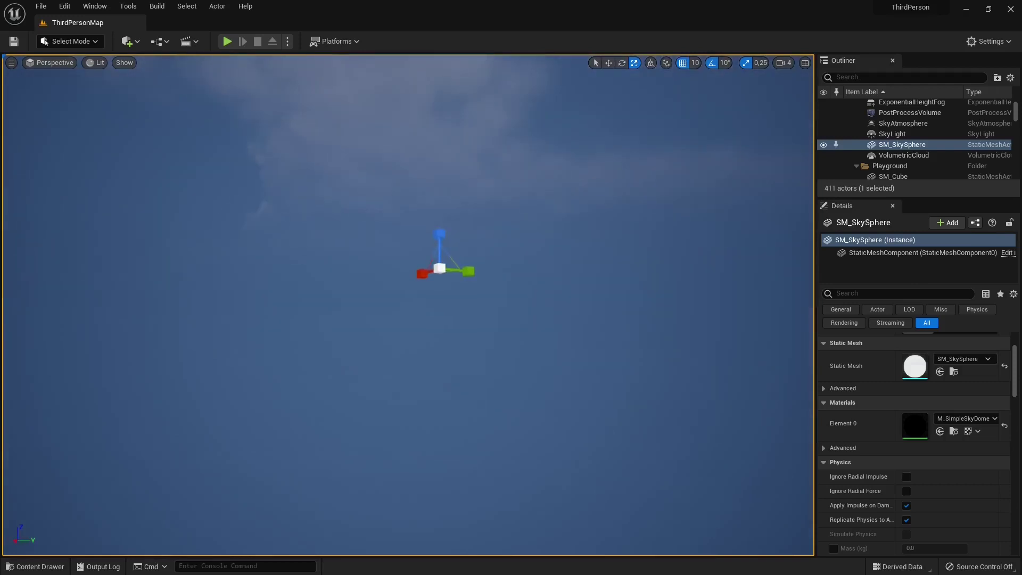
{"action": "right_click_drag", "start_coordinate": [524, 232], "coordinate": [548, 232]}
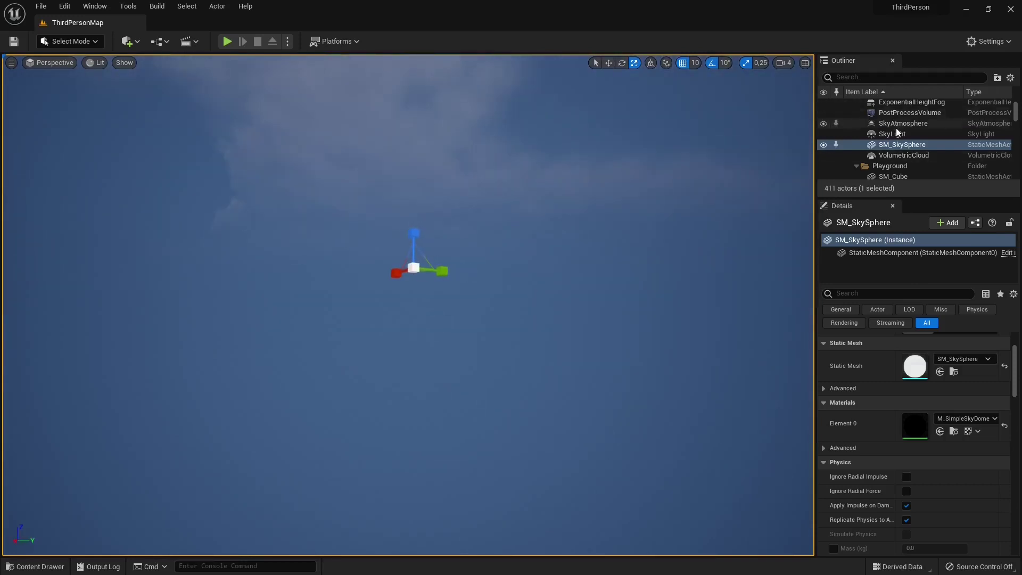
{"action": "scroll", "coordinate": [896, 127], "scroll_direction": "up", "scroll_amount": 3}
{"action": "left_click", "coordinate": [854, 106]}
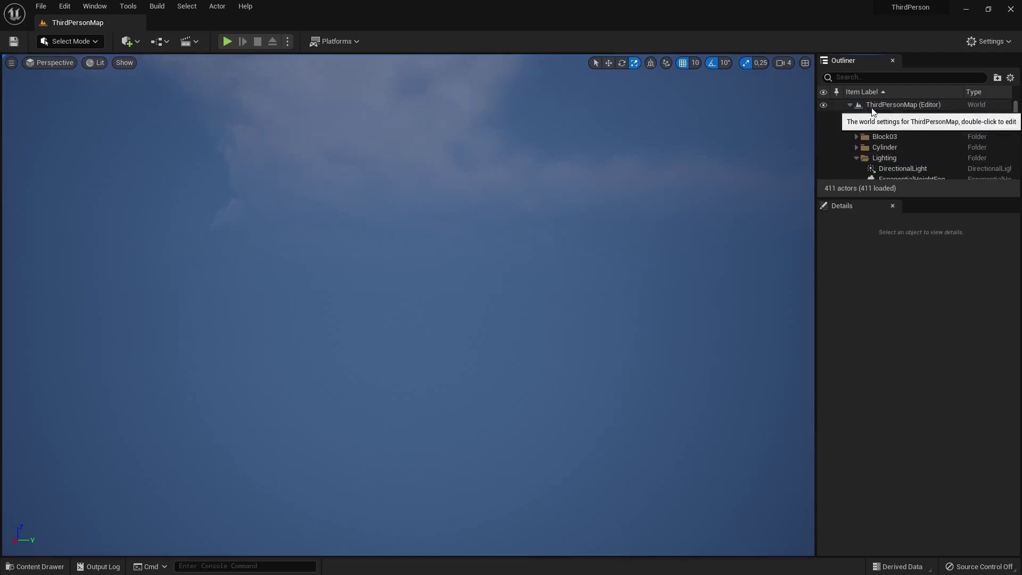
{"action": "scroll", "coordinate": [909, 141], "scroll_direction": "down", "scroll_amount": 2}
{"action": "left_click", "coordinate": [894, 154]}
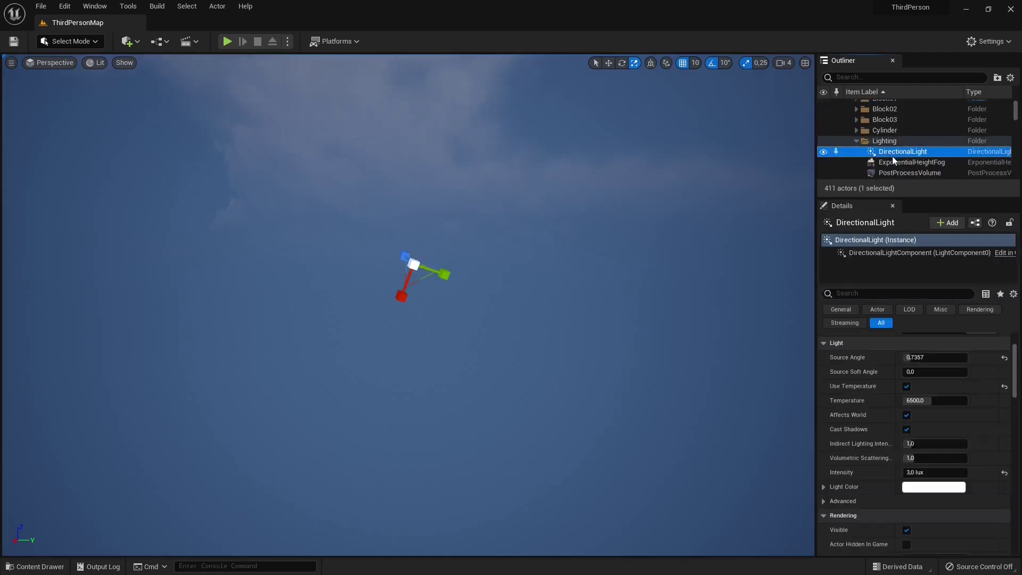
{"action": "left_click", "coordinate": [896, 162]}
{"action": "left_click", "coordinate": [899, 154]}
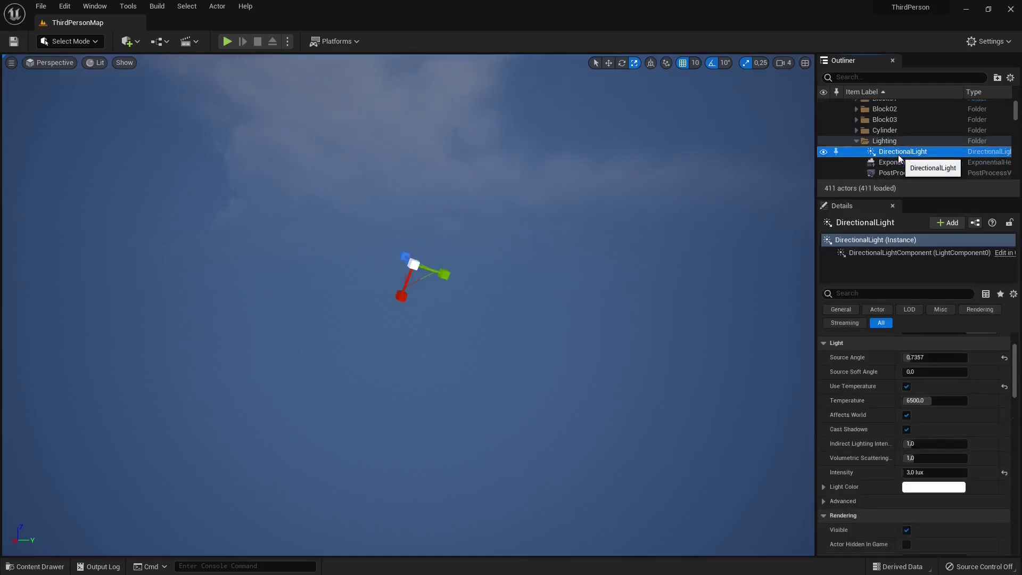
{"action": "right_click", "coordinate": [900, 158]}
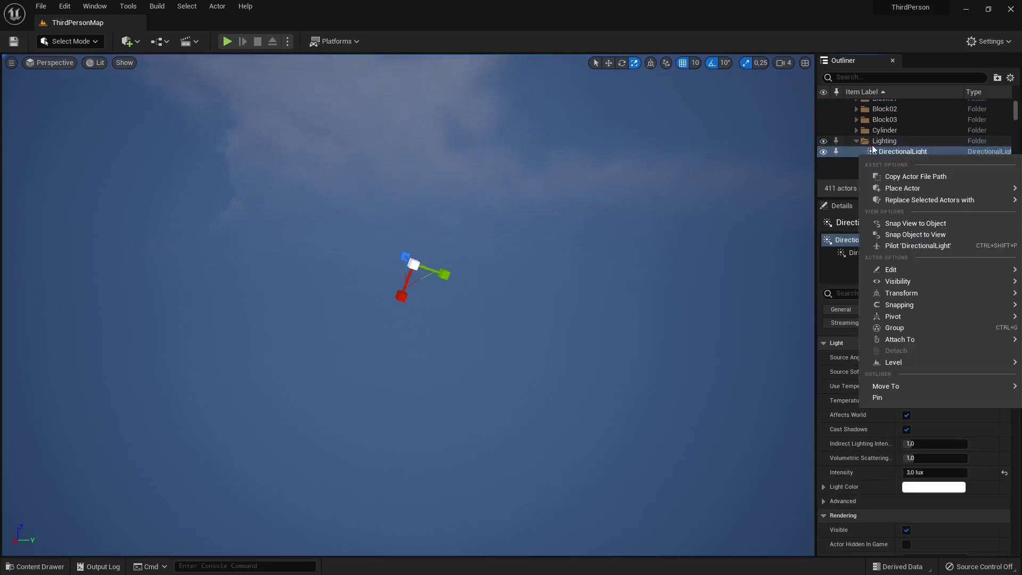
{"action": "left_click", "coordinate": [888, 156]}
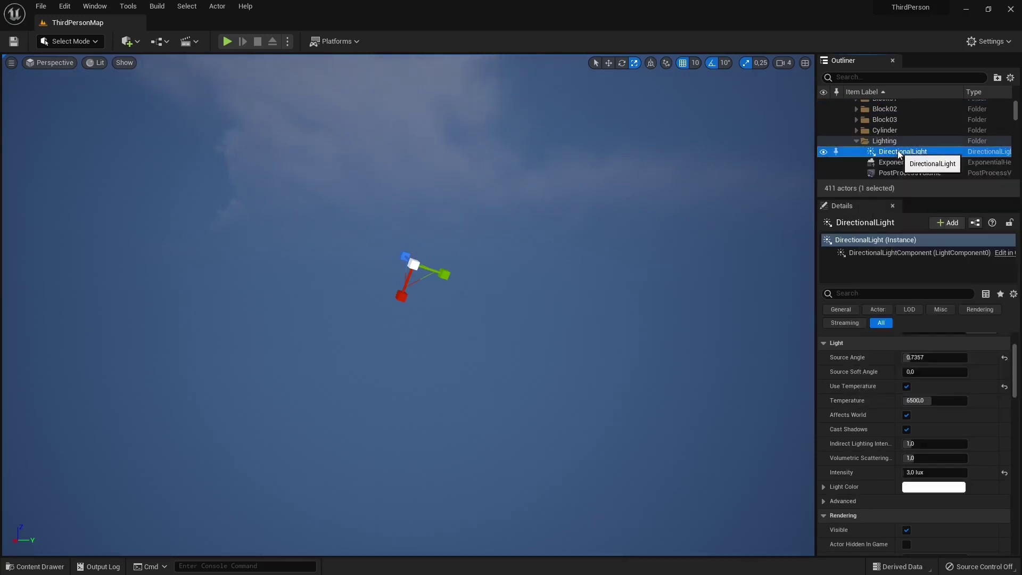
{"action": "right_click", "coordinate": [888, 155]}
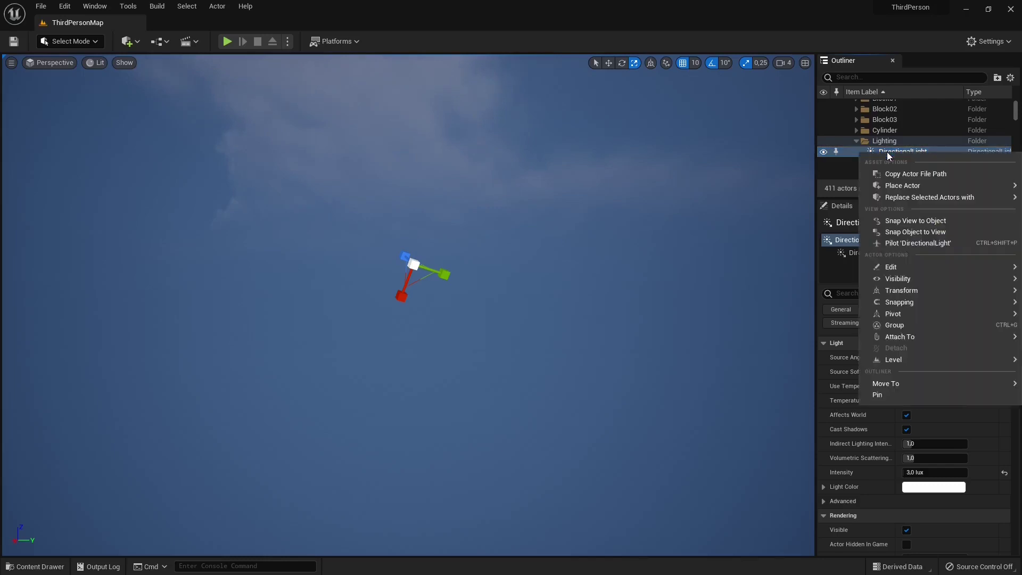
{"action": "left_click", "coordinate": [912, 221]}
Try moving only the dragon's body mesh Object_17 onto the playground floor, and undo the move
{"action": "key", "text": "s"}
{"action": "right_click_drag", "start_coordinate": [409, 305], "coordinate": [389, 288]}
{"action": "key", "text": "w"}
{"action": "key", "text": "s"}
{"action": "right_click_drag", "start_coordinate": [385, 458], "coordinate": [384, 458]}
{"action": "left_click", "coordinate": [439, 460]}
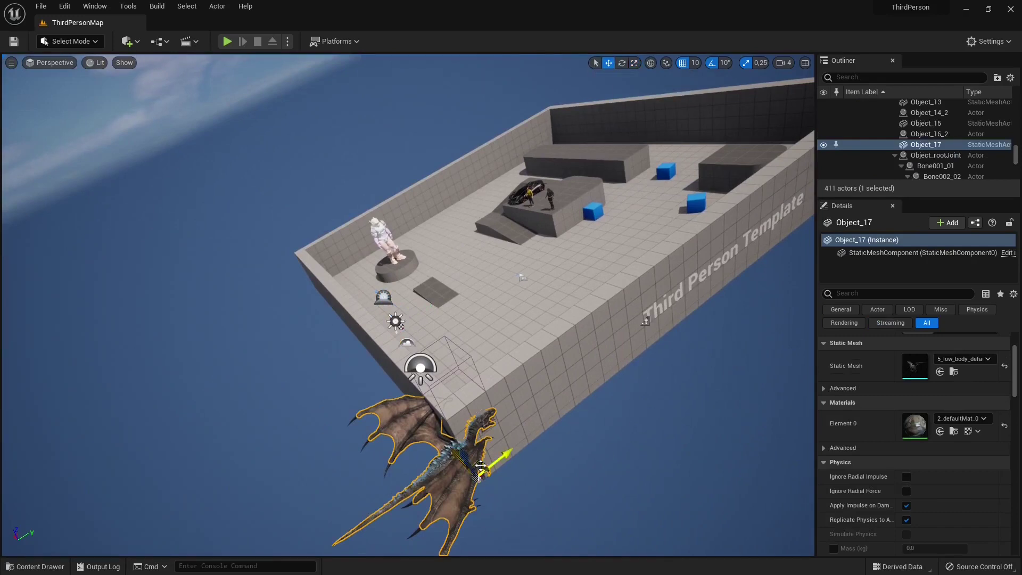
{"action": "left_click_drag", "start_coordinate": [481, 467], "coordinate": [546, 286]}
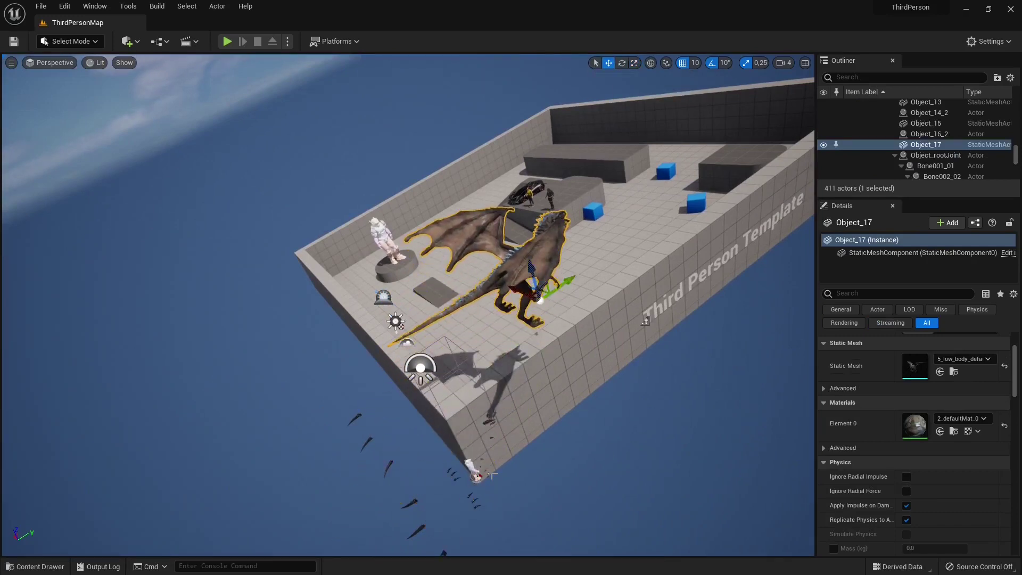
{"action": "key", "text": "ctrl+z"}
Focus the view on the dragon's body mesh Object_17 and toggle its visibility off and on to check it
{"action": "key", "text": "f"}
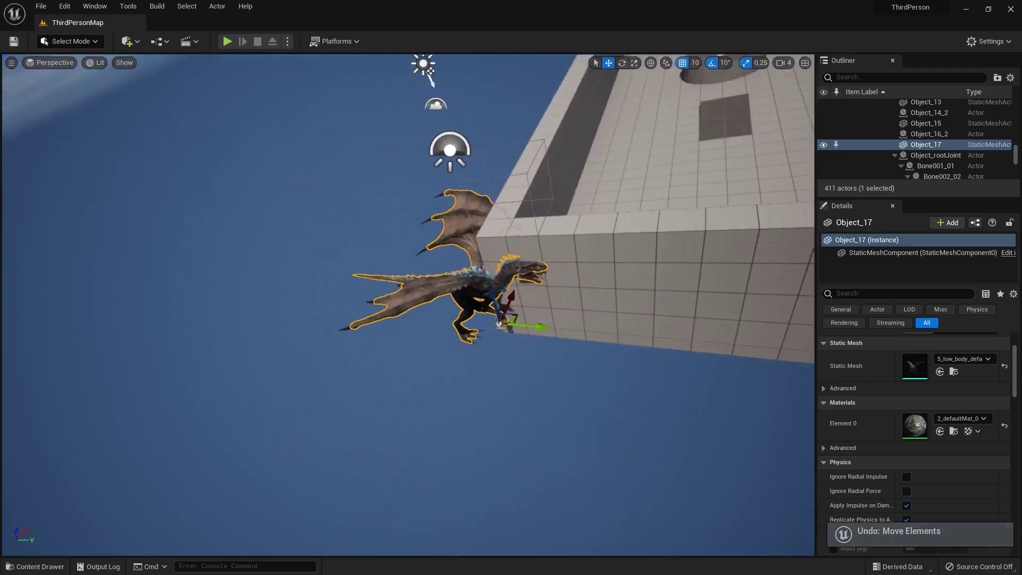
{"action": "left_click", "coordinate": [826, 145]}
{"action": "left_click", "coordinate": [826, 145]}
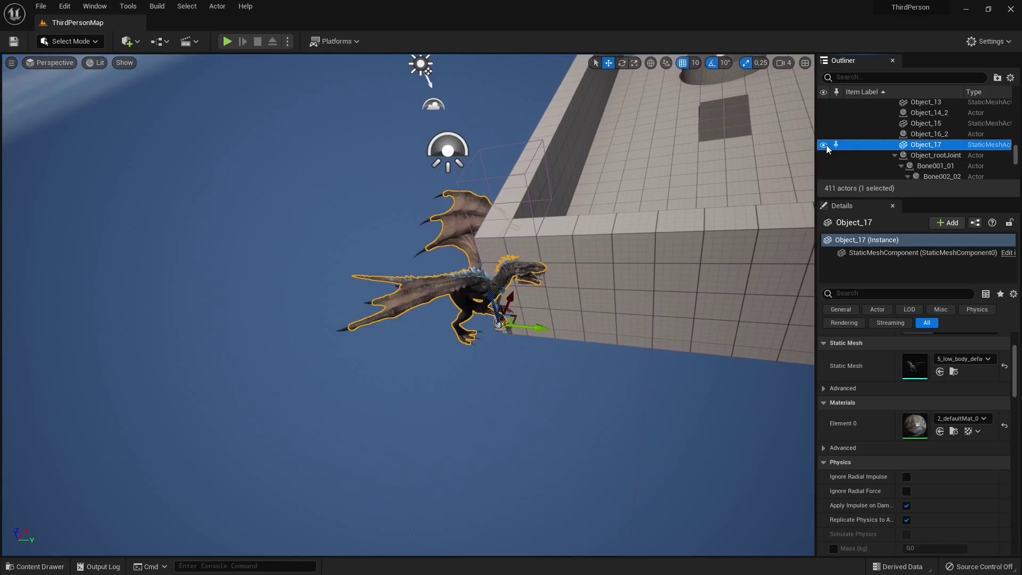
Select the dragon's parent scene actor, collapse its hierarchy, and move the whole dragon inside the playground walls near the player start
{"action": "scroll", "coordinate": [920, 154], "scroll_direction": "up", "scroll_amount": 5}
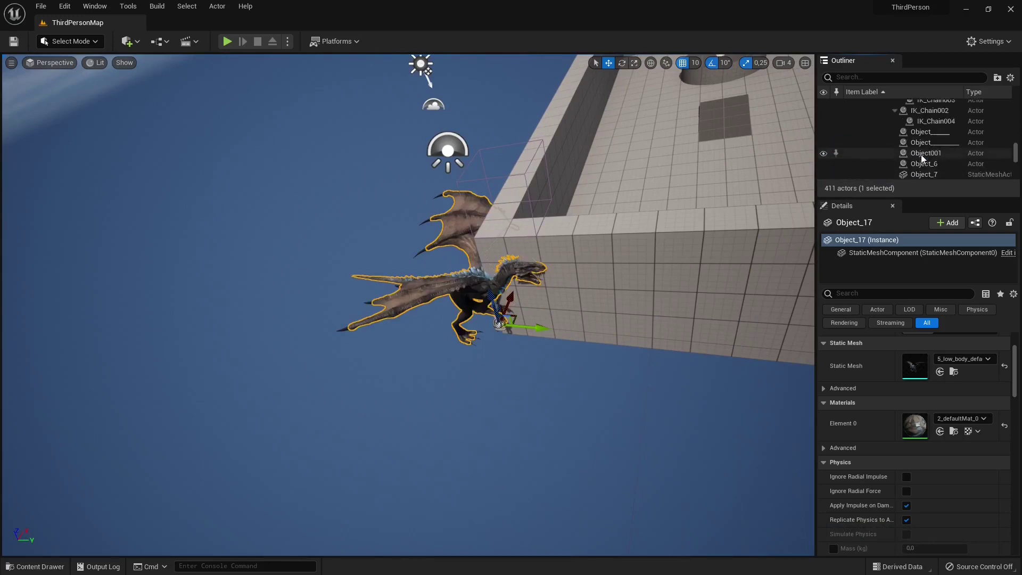
{"action": "scroll", "coordinate": [921, 154], "scroll_direction": "up", "scroll_amount": 5}
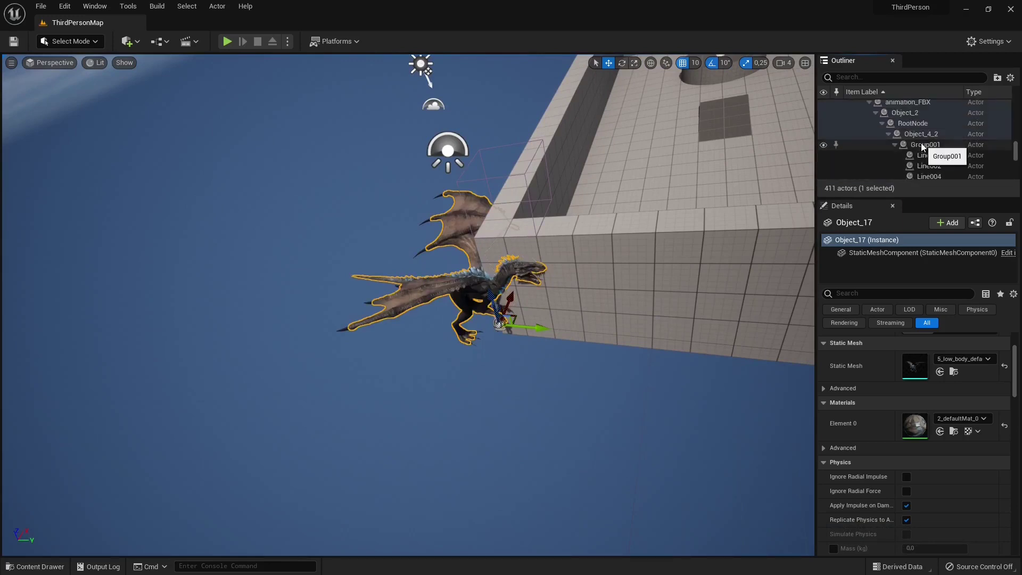
{"action": "left_click", "coordinate": [923, 147]}
{"action": "scroll", "coordinate": [913, 147], "scroll_direction": "up", "scroll_amount": 2}
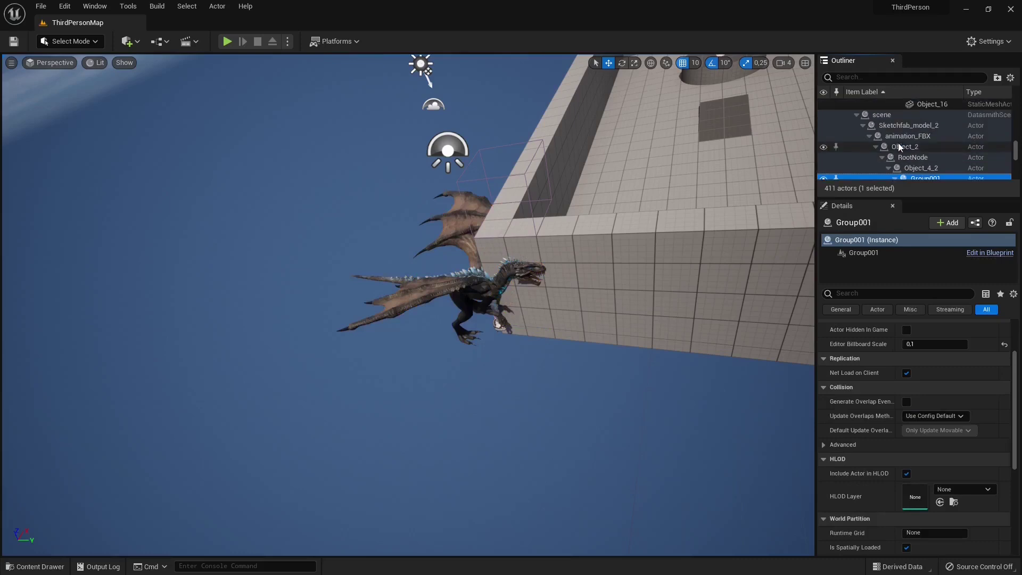
{"action": "scroll", "coordinate": [881, 139], "scroll_direction": "up", "scroll_amount": 2}
{"action": "left_click", "coordinate": [856, 151]}
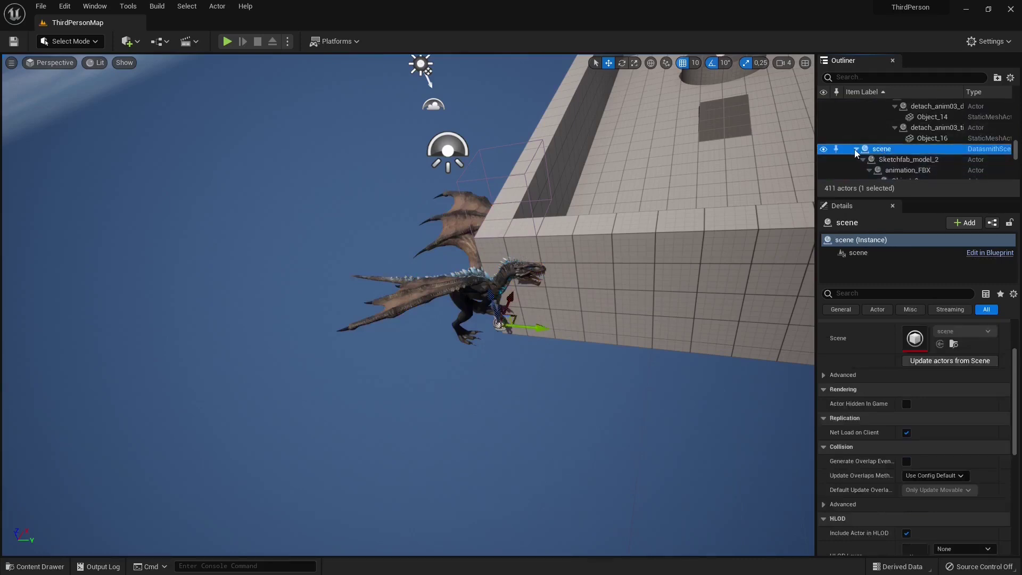
{"action": "left_click", "coordinate": [857, 150]}
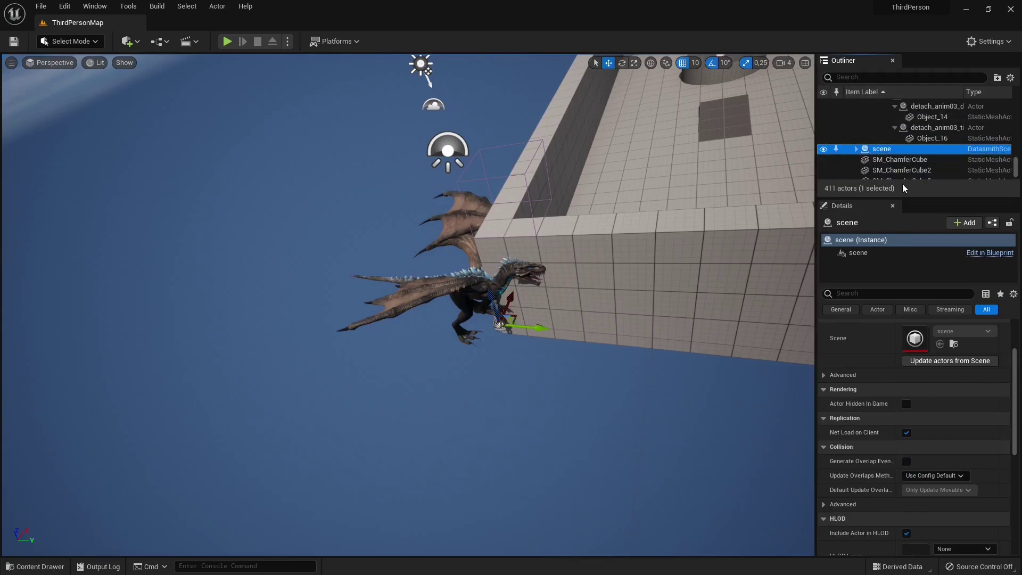
{"action": "left_click_drag", "start_coordinate": [911, 198], "coordinate": [911, 307]}
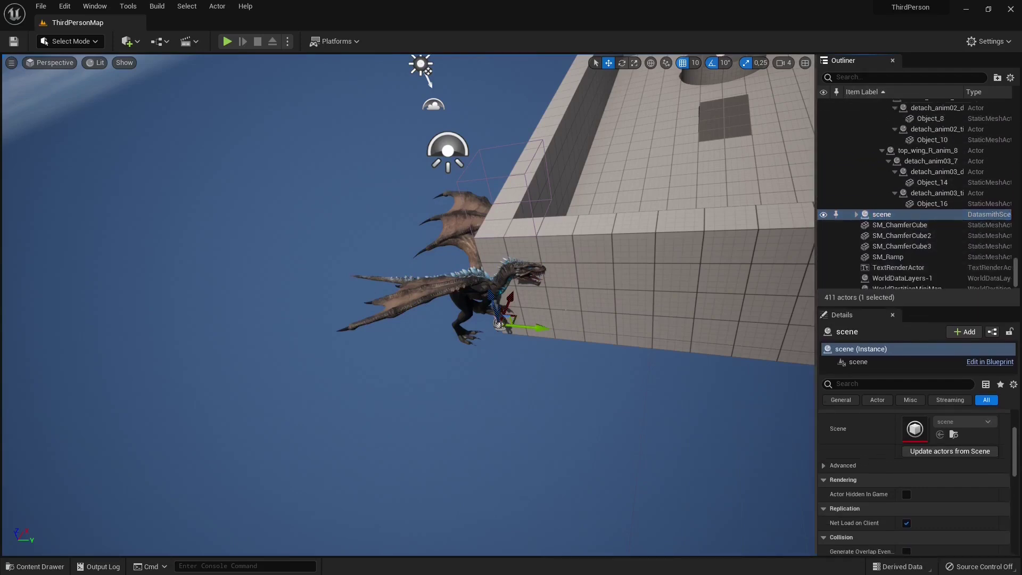
{"action": "left_click_drag", "start_coordinate": [519, 317], "coordinate": [754, 161]}
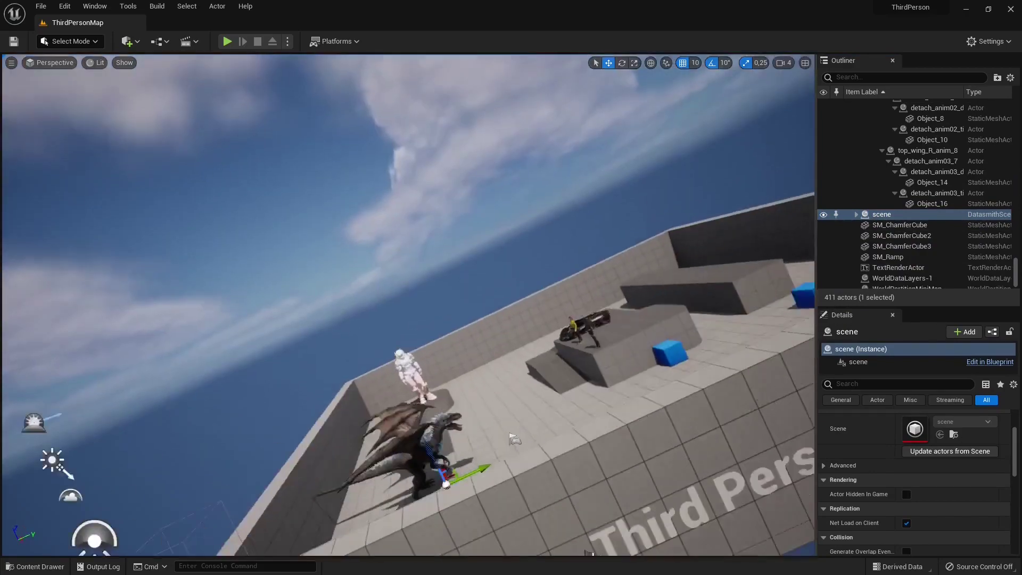
{"action": "mouse_move", "coordinate": [408, 305]}
{"action": "right_mouse_down"}
{"action": "mouse_move", "coordinate": [319, 325]}
{"action": "mouse_move", "coordinate": [330, 367]}
{"action": "mouse_move", "coordinate": [309, 283]}
{"action": "mouse_move", "coordinate": [404, 314]}
{"action": "right_mouse_up"}
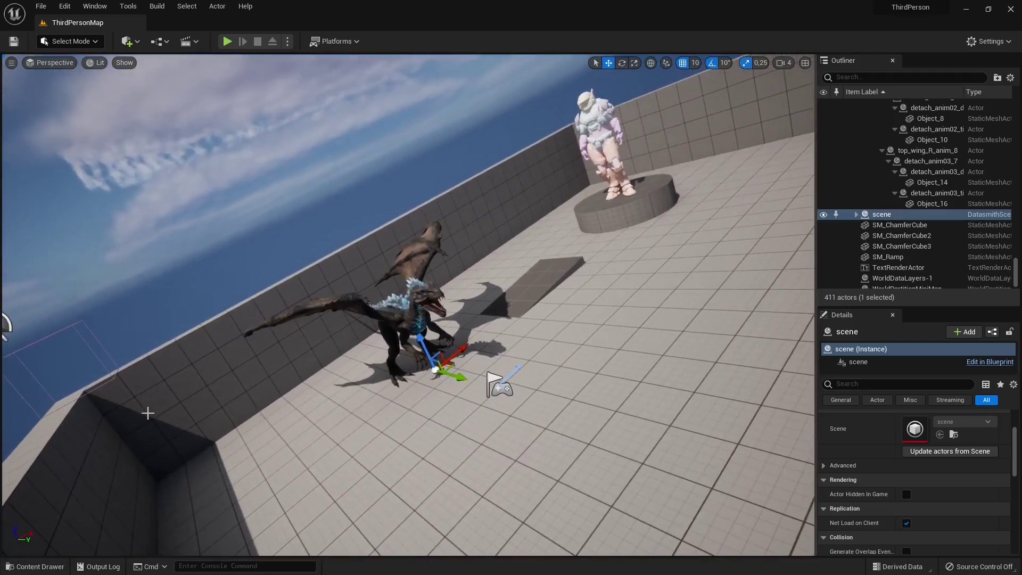
Level the tilted view by switching the viewport type to Cinematic Viewport and back to Default Viewport
{"action": "left_click", "coordinate": [50, 62]}
{"action": "left_click", "coordinate": [60, 196]}
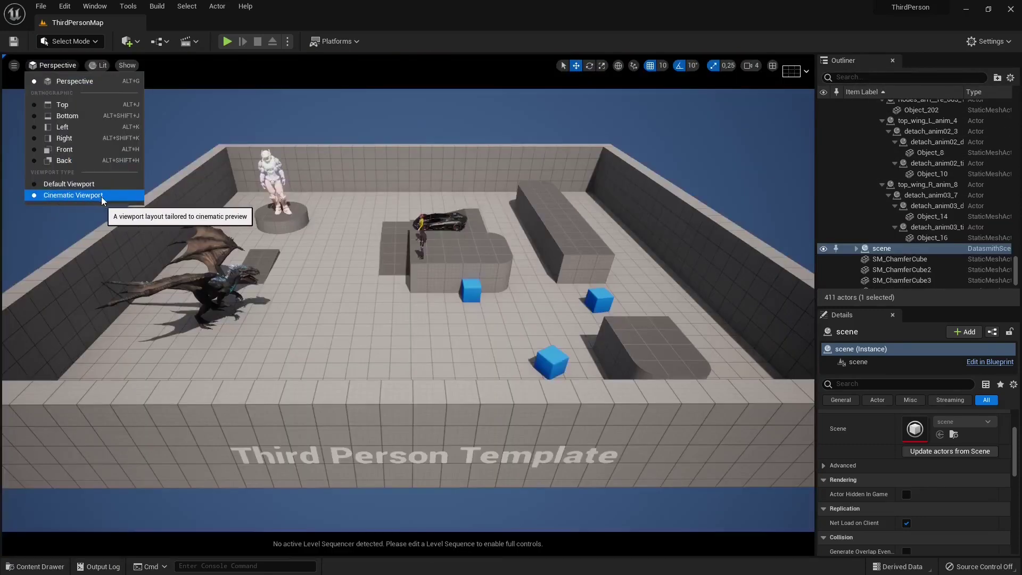
{"action": "left_click", "coordinate": [61, 184]}
{"action": "right_click_drag", "start_coordinate": [279, 339], "coordinate": [256, 335]}
{"action": "key", "text": "w"}
{"action": "key", "text": "s"}
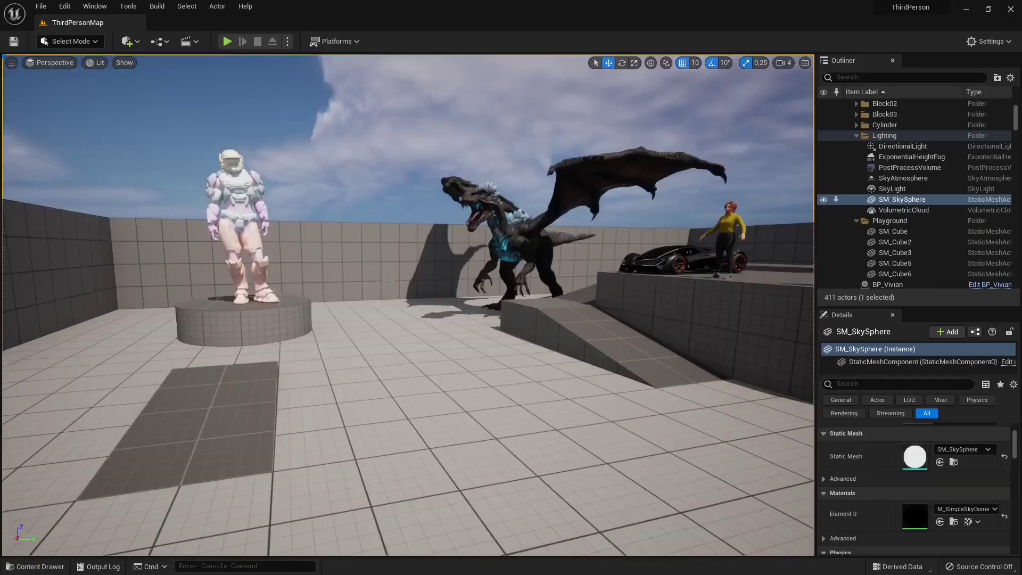
{"action": "key", "text": "w"}
{"action": "right_click_drag", "start_coordinate": [408, 304], "coordinate": [404, 274]}
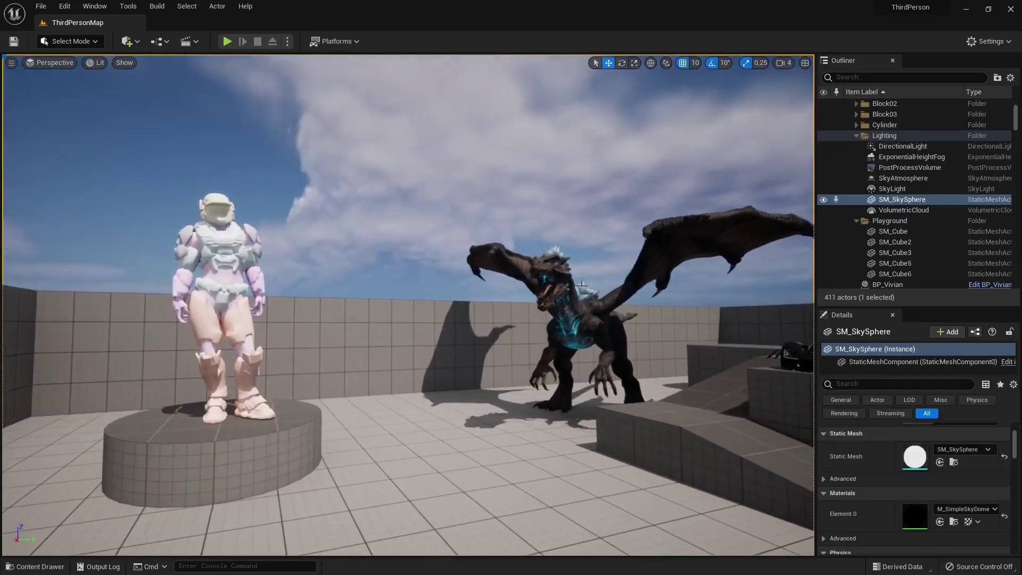
Select the dragon's body mesh Object_17 and inspect the bone actors under its Object_rootJoint hierarchy, including Bone002_02
{"action": "left_click", "coordinate": [559, 330]}
{"action": "mouse_move", "coordinate": [462, 393]}
{"action": "right_mouse_down"}
{"action": "mouse_move", "coordinate": [590, 393]}
{"action": "mouse_move", "coordinate": [462, 394]}
{"action": "right_mouse_up"}
{"action": "key", "text": "s"}
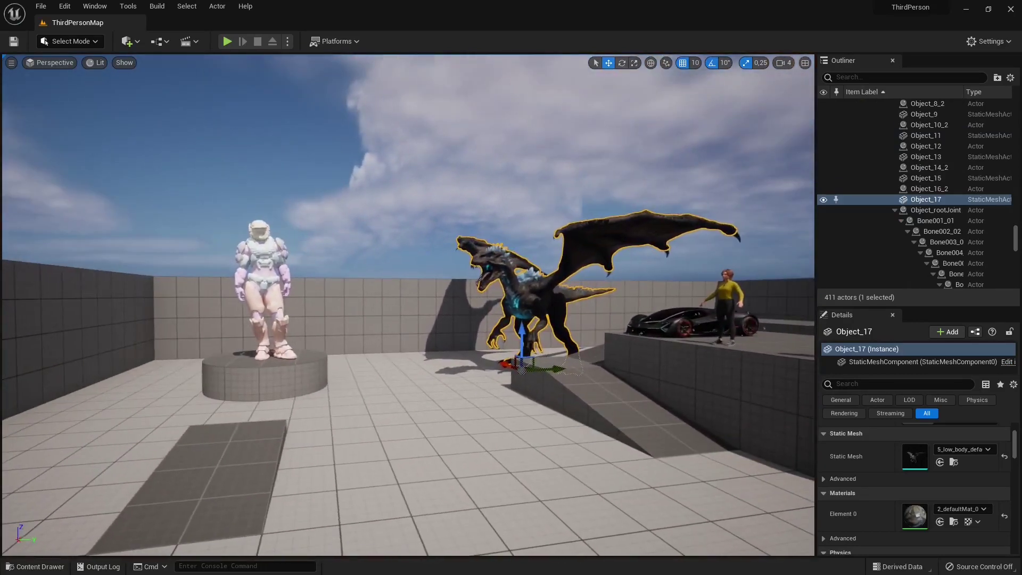
{"action": "scroll", "coordinate": [933, 222], "scroll_direction": "down", "scroll_amount": 1}
{"action": "left_click", "coordinate": [937, 214]}
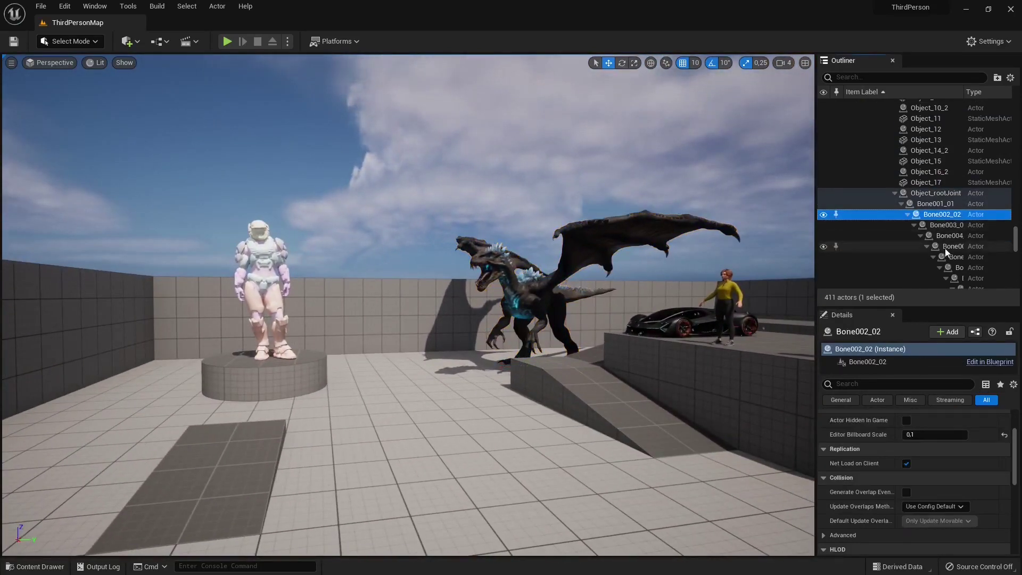
{"action": "left_click", "coordinate": [941, 223]}
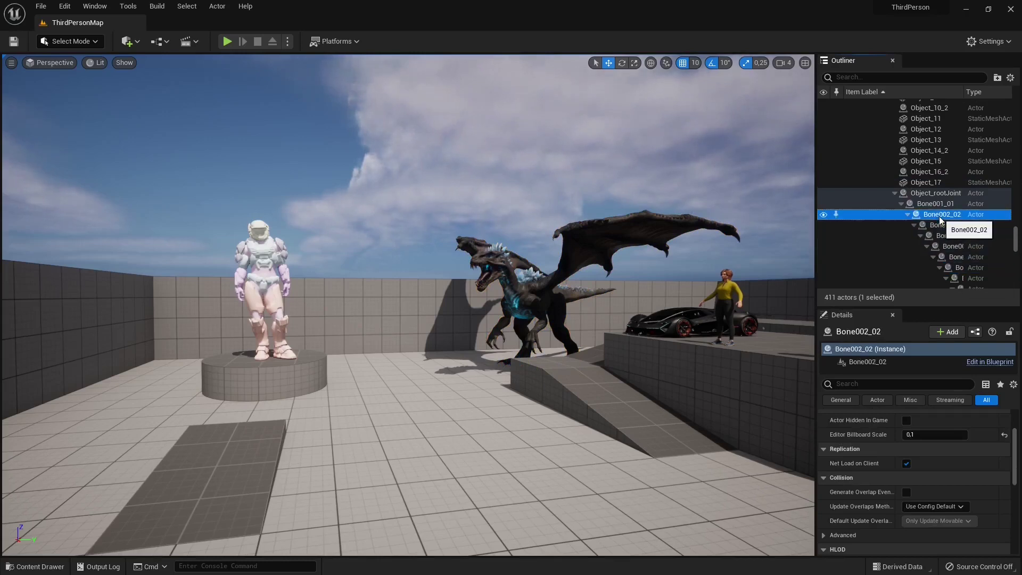
{"action": "left_click", "coordinate": [953, 268]}
{"action": "scroll", "coordinate": [947, 237], "scroll_direction": "down", "scroll_amount": 2}
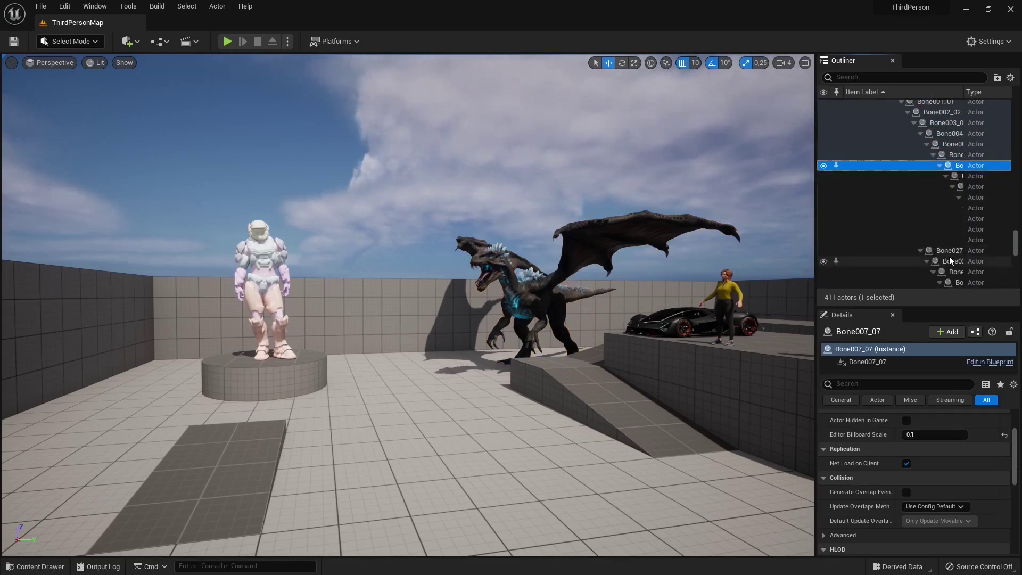
{"action": "scroll", "coordinate": [933, 250], "scroll_direction": "up", "scroll_amount": 2}
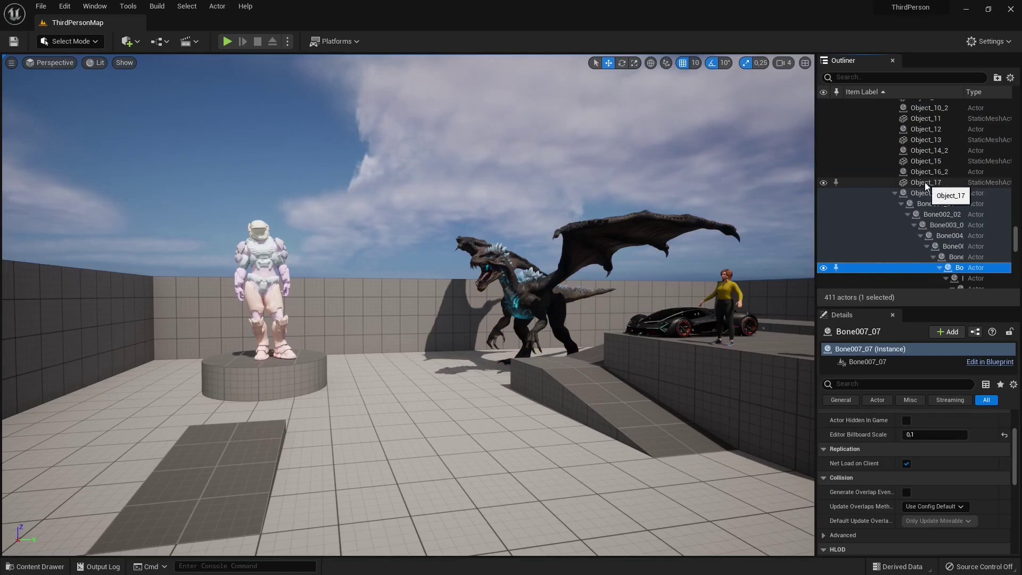
{"action": "left_click", "coordinate": [925, 184]}
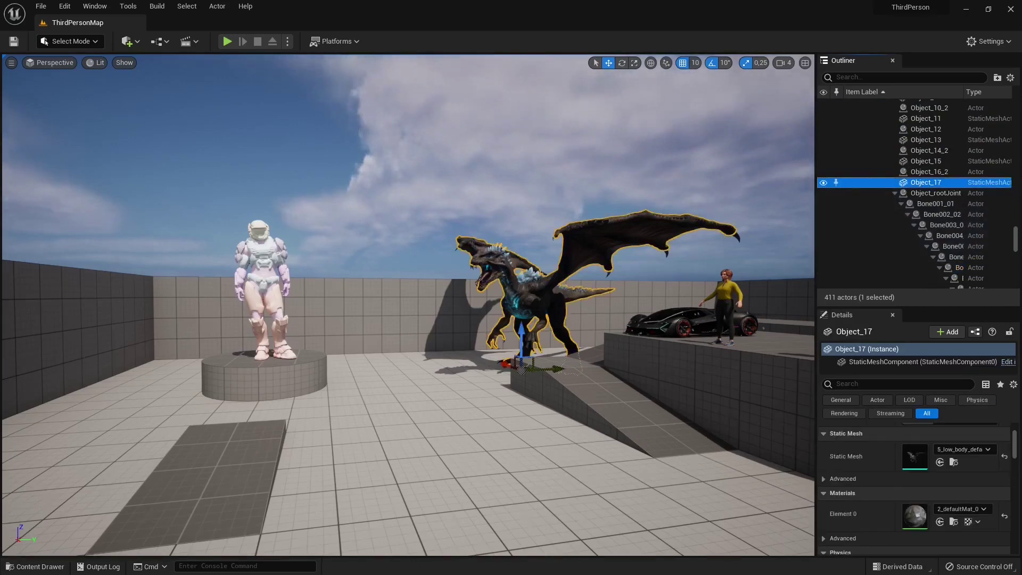
Select the Spartan's skeletal mesh actor to view its animation settings
{"action": "right_click_drag", "start_coordinate": [533, 213], "coordinate": [500, 176]}
{"action": "left_click", "coordinate": [497, 189]}
{"action": "left_click", "coordinate": [308, 200]}
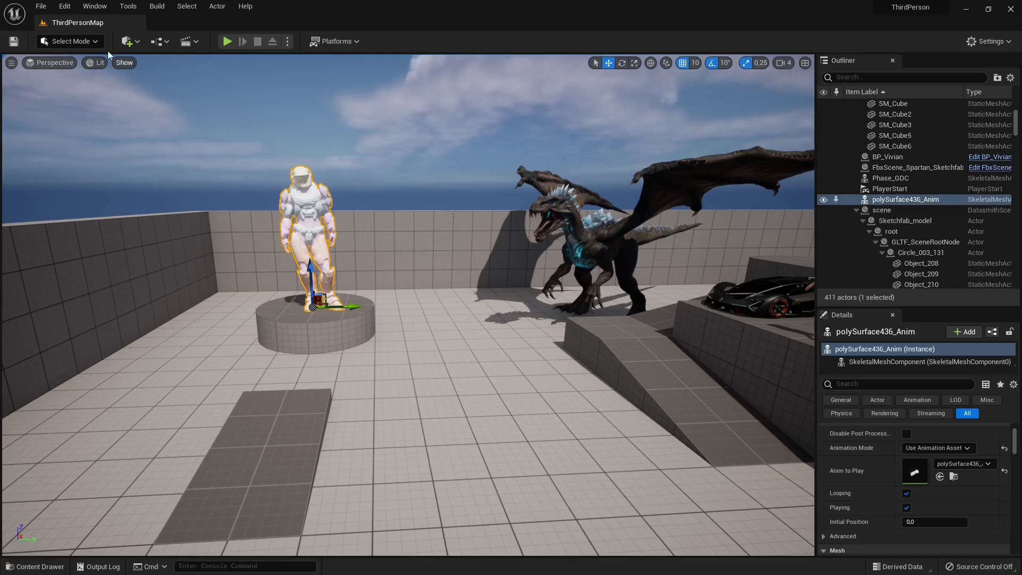
Start Import Into Level and select the animation file in the Sketchfab icy-dragon/source/ske folder
{"action": "left_click", "coordinate": [41, 6]}
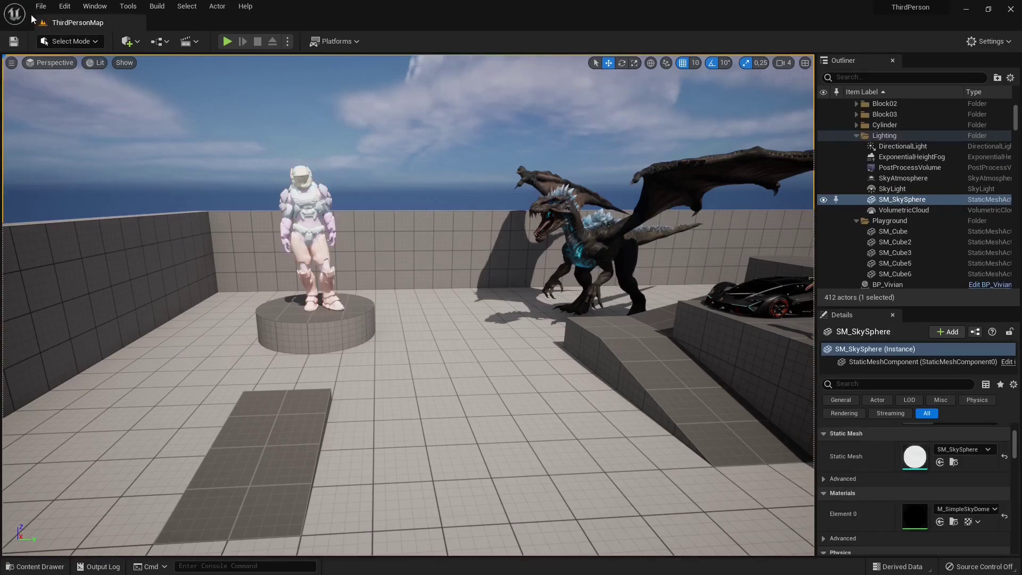
{"action": "left_click", "coordinate": [40, 6]}
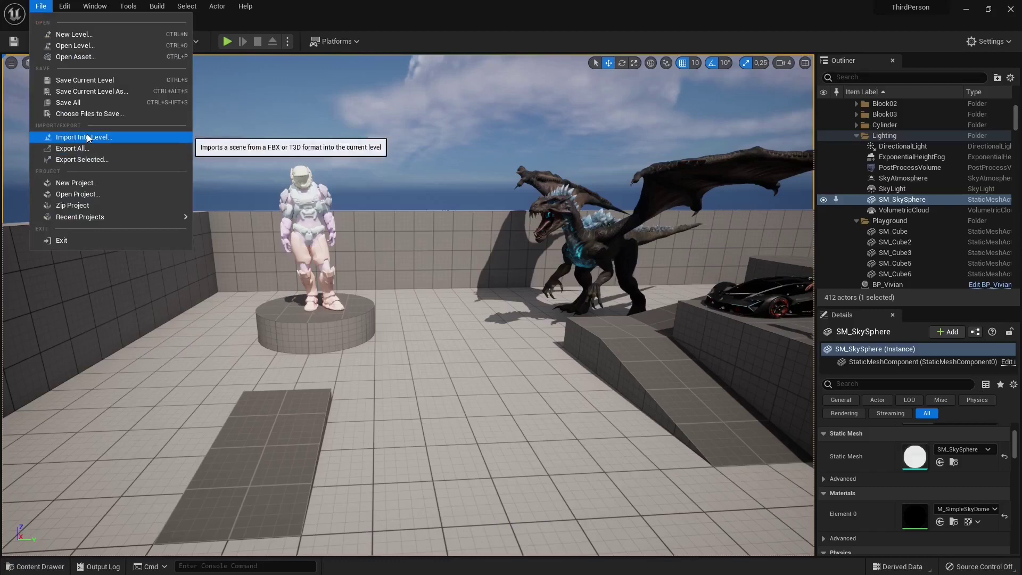
{"action": "left_click", "coordinate": [84, 138]}
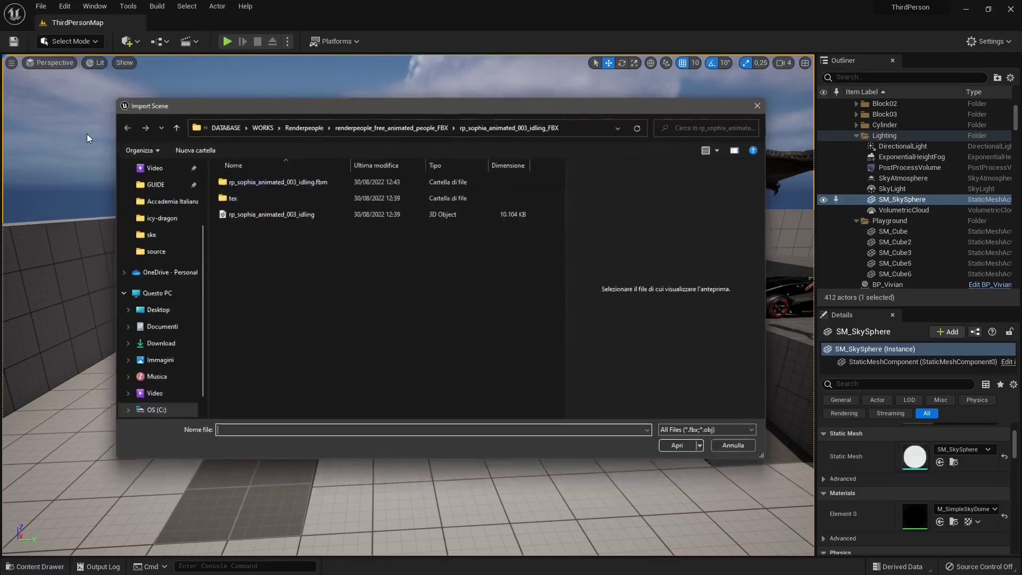
{"action": "left_click", "coordinate": [303, 127]}
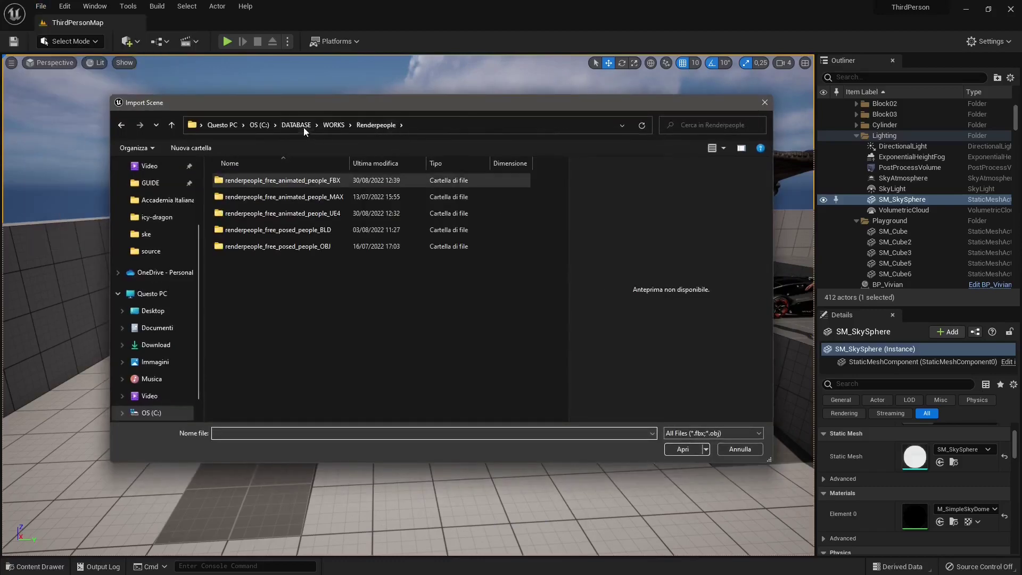
{"action": "left_click", "coordinate": [330, 126]}
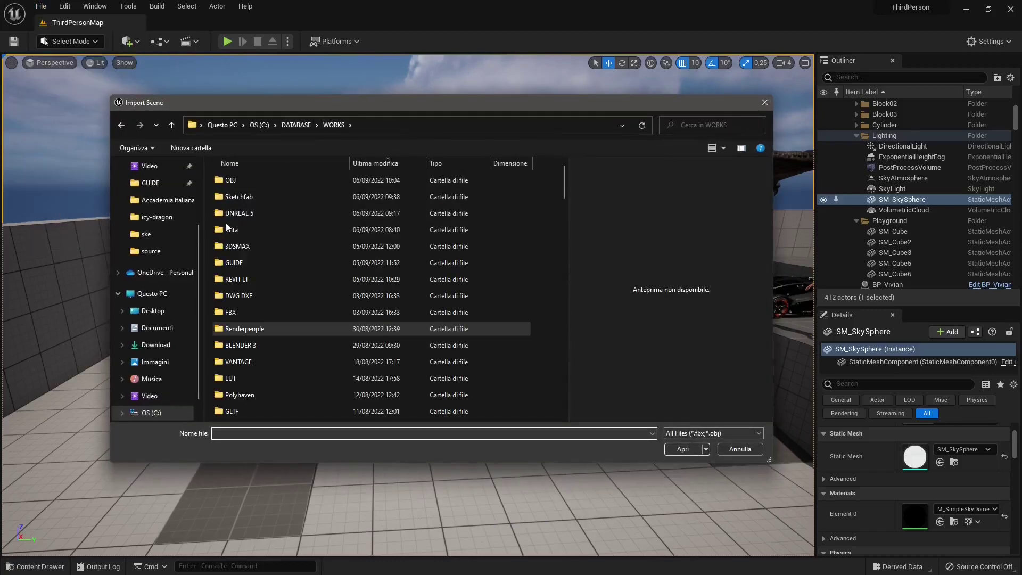
{"action": "double_click", "coordinate": [250, 200]}
{"action": "double_click", "coordinate": [243, 197]}
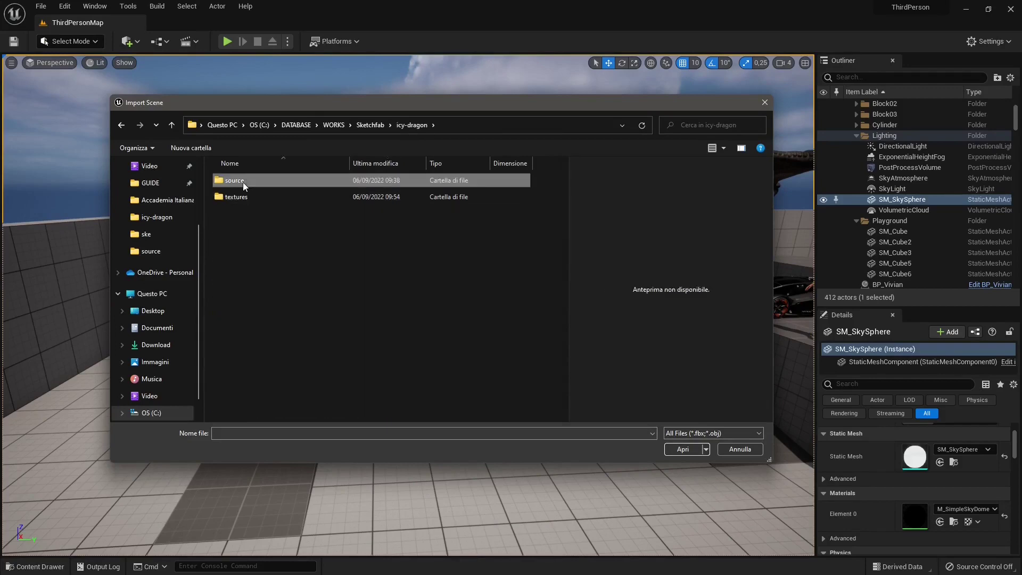
{"action": "double_click", "coordinate": [243, 182]}
{"action": "double_click", "coordinate": [234, 184]}
{"action": "left_click", "coordinate": [241, 201]}
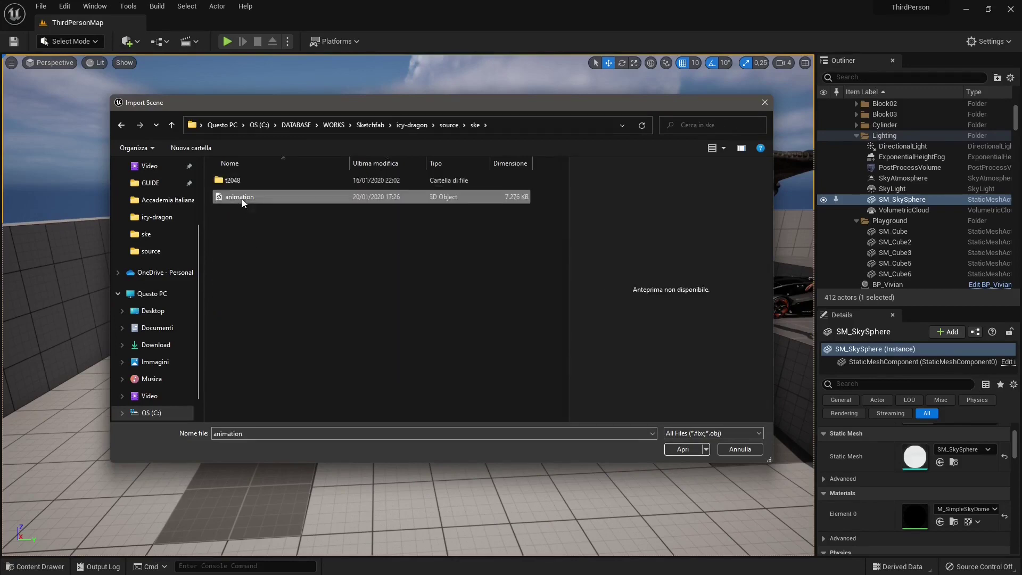
Check the file type of the selected animation file in its properties
{"action": "right_click", "coordinate": [241, 199]}
{"action": "left_click", "coordinate": [271, 403]}
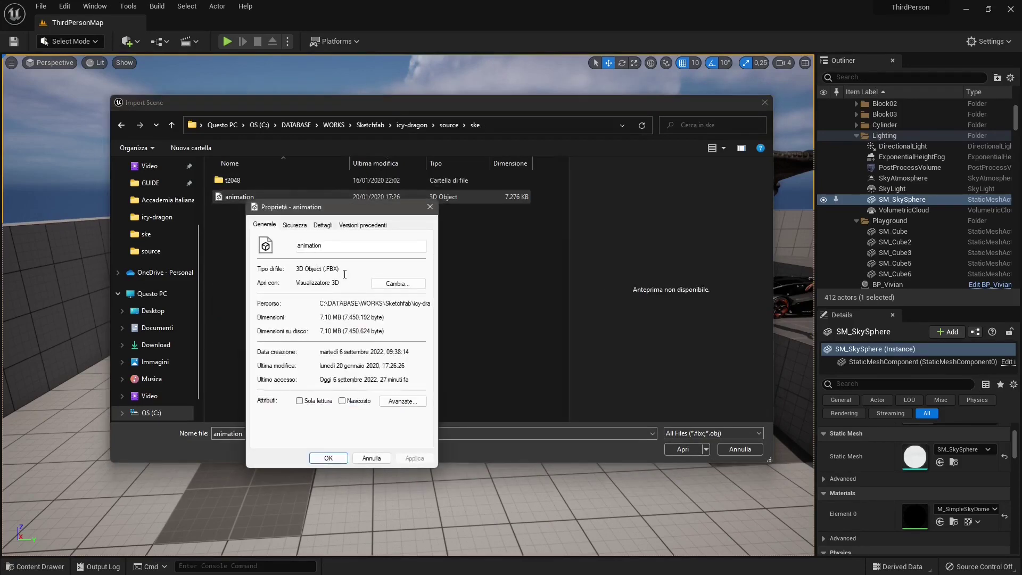
{"action": "left_click", "coordinate": [430, 206]}
Open the animation file and choose the icyDragon content folder as the import location
{"action": "left_click", "coordinate": [683, 449]}
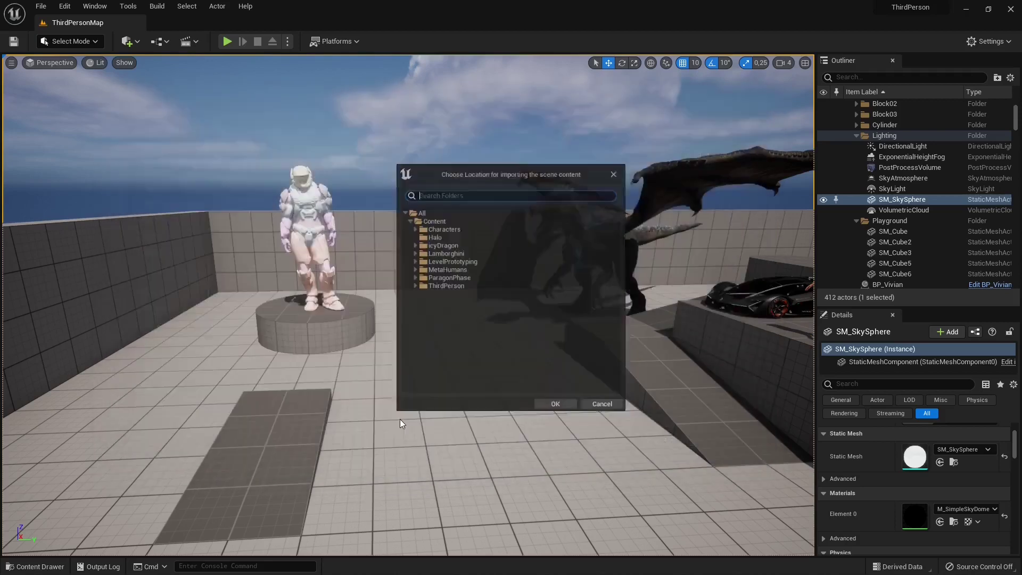
{"action": "left_click", "coordinate": [442, 244]}
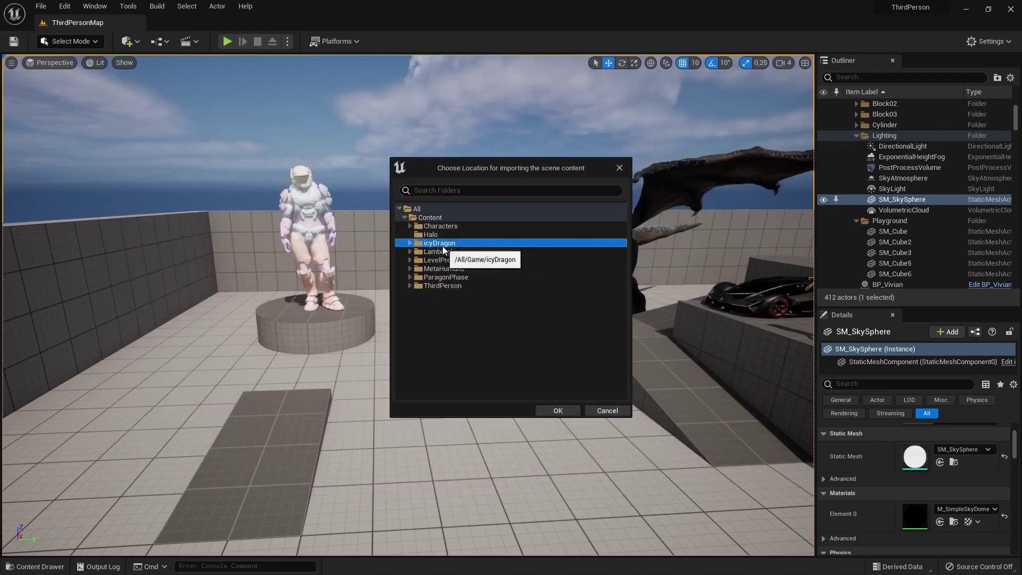
{"action": "left_click", "coordinate": [558, 411]}
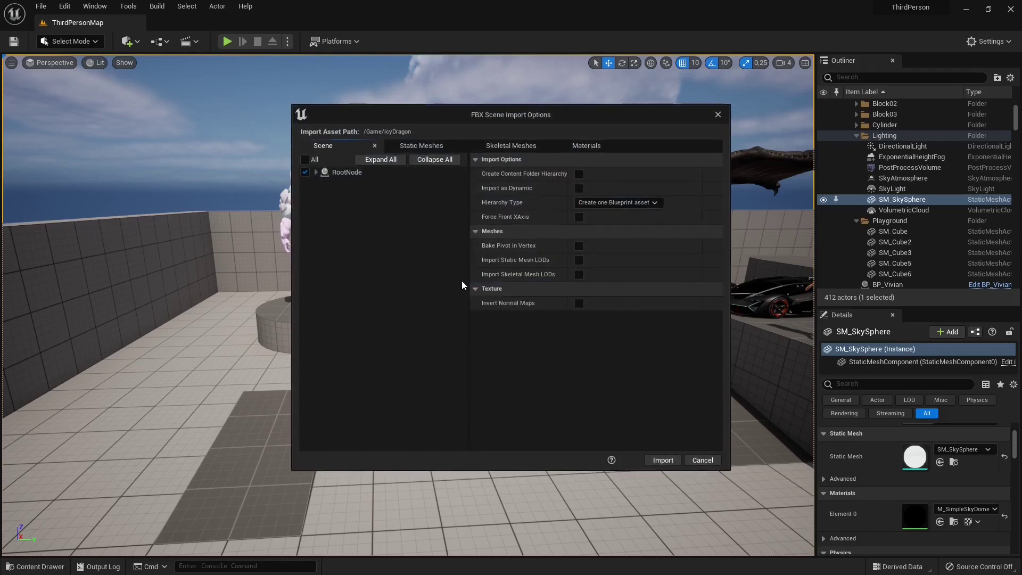
Review the scene hierarchy, static mesh and skeletal mesh import options, and import the dragon's FBX scene with Import Animations enabled
{"action": "left_click", "coordinate": [316, 172]}
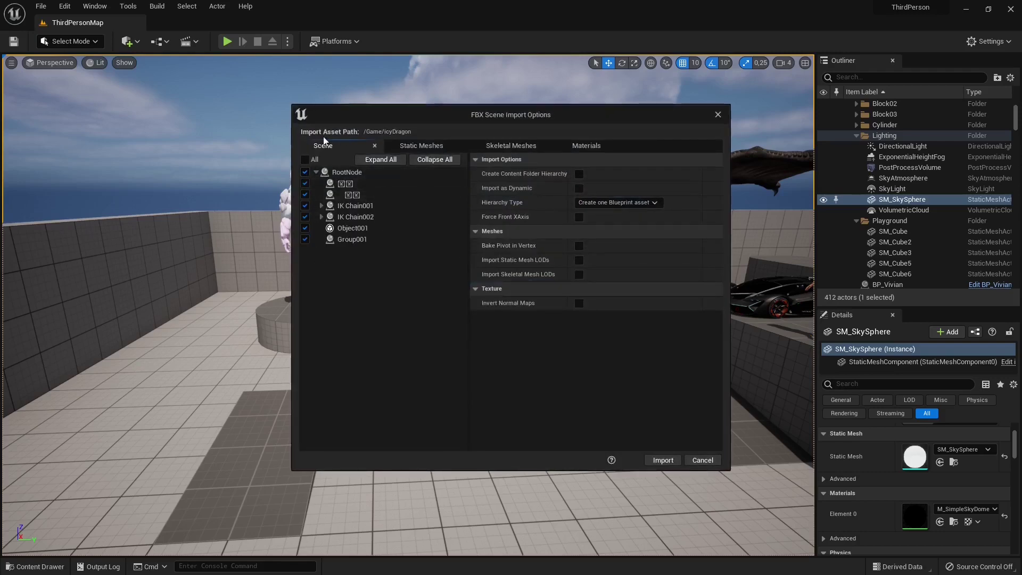
{"action": "left_click", "coordinate": [421, 146]}
{"action": "left_click", "coordinate": [511, 146]}
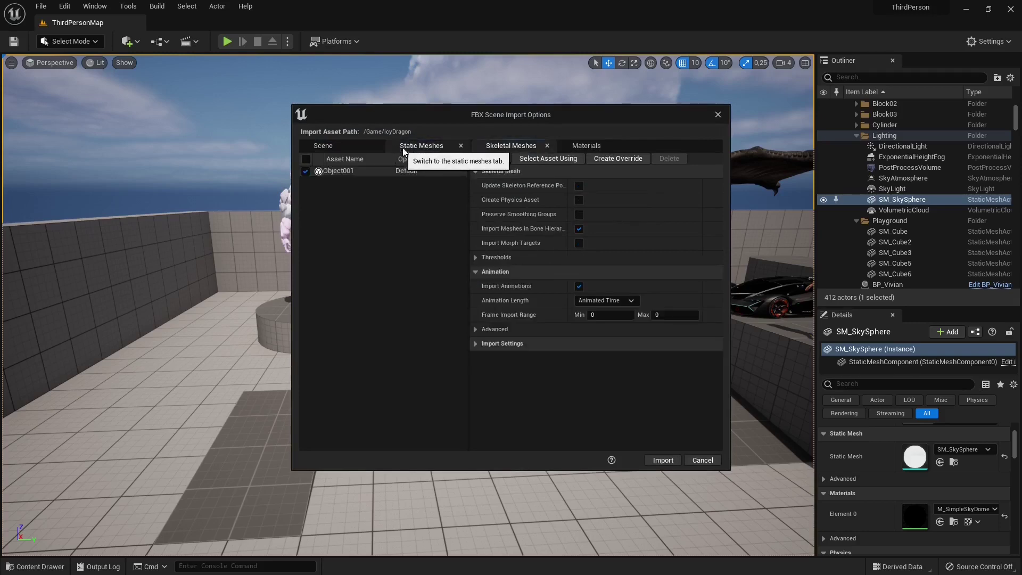
{"action": "left_click", "coordinate": [403, 151]}
{"action": "left_click", "coordinate": [511, 147]}
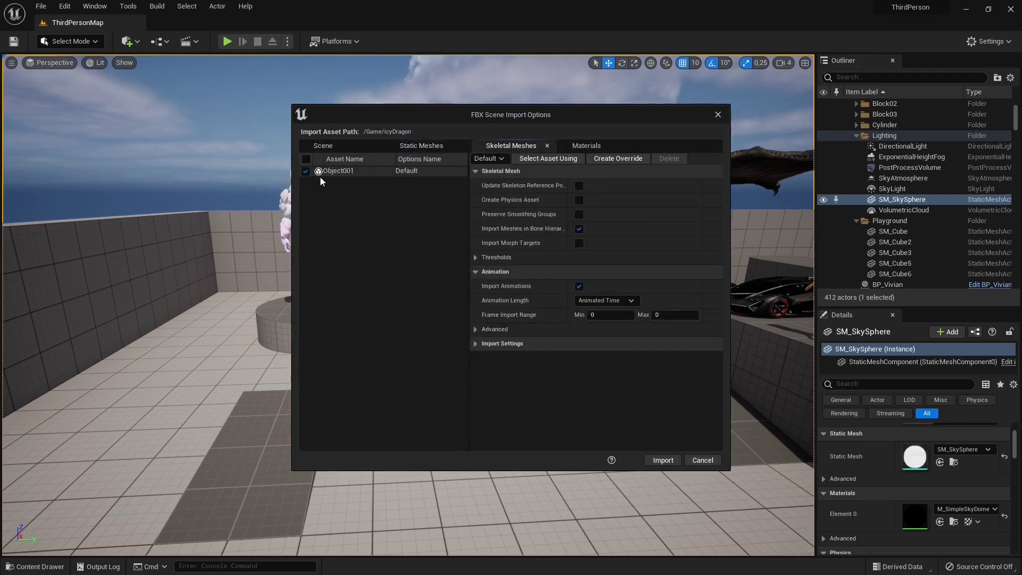
{"action": "left_click", "coordinate": [658, 465]}
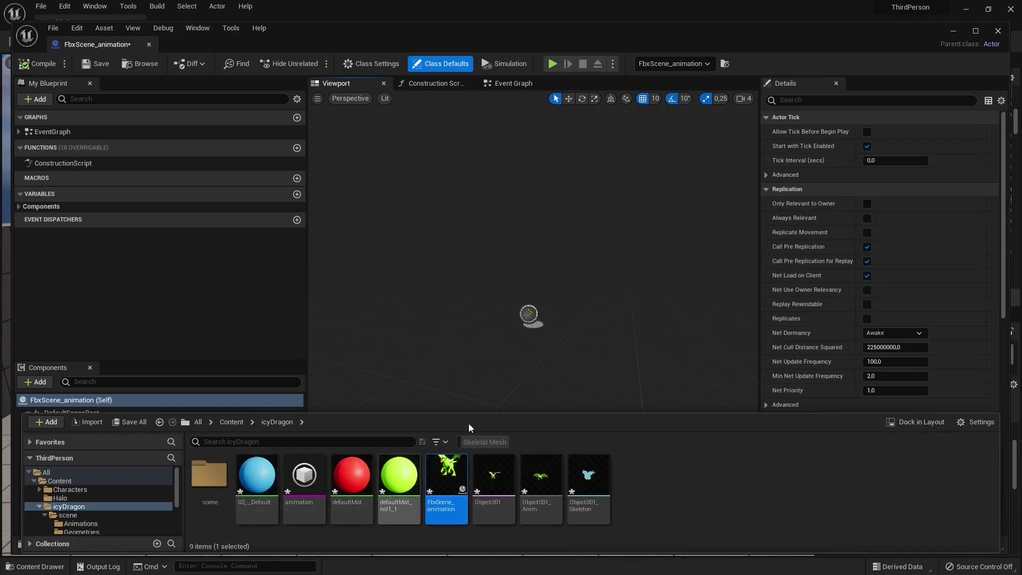
Close the FbxScene_animation blueprint editor and inspect the imported blueprint, Object001 skeletal mesh and Object001_Anim sequence in the icyDragon folder
{"action": "left_click", "coordinate": [997, 30]}
{"action": "left_click", "coordinate": [34, 567]}
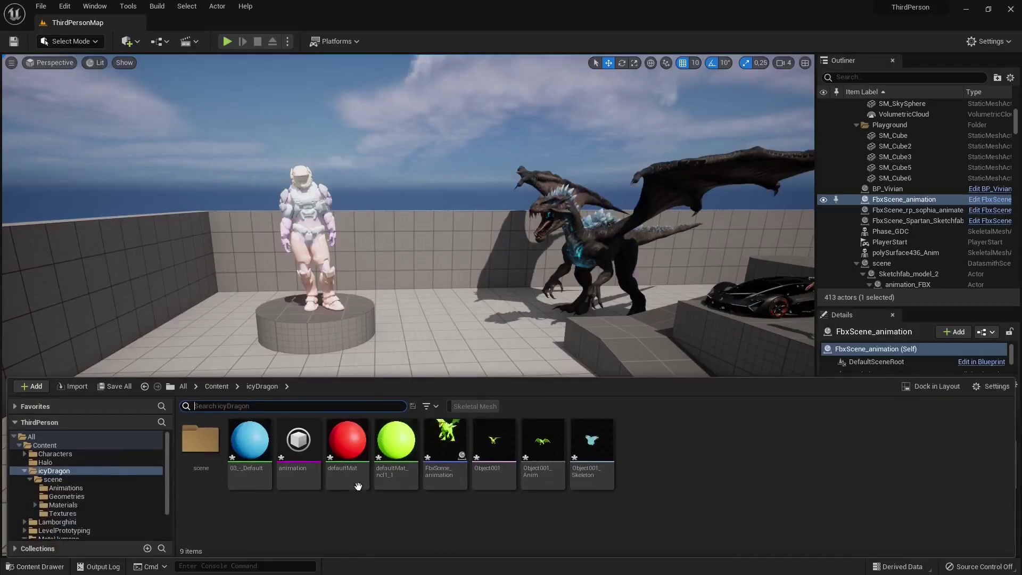
{"action": "left_click", "coordinate": [449, 480]}
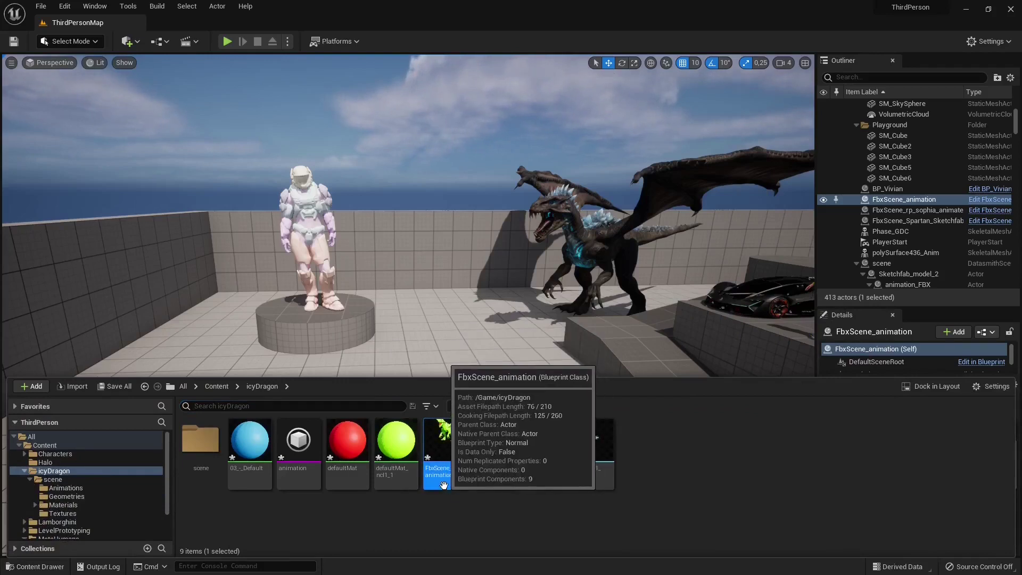
{"action": "left_click", "coordinate": [450, 514]}
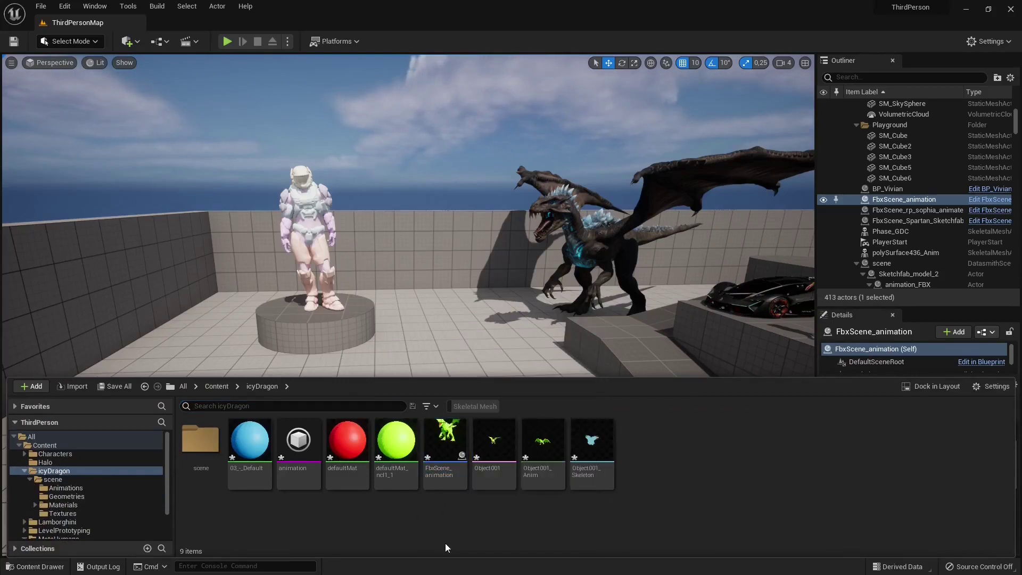
{"action": "left_click", "coordinate": [494, 443]}
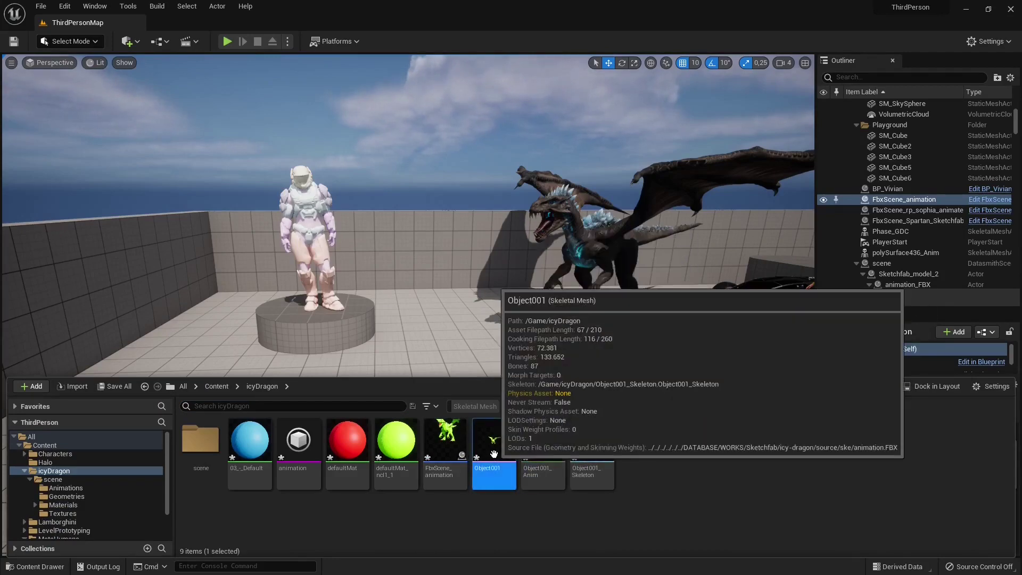
{"action": "left_click", "coordinate": [542, 484]}
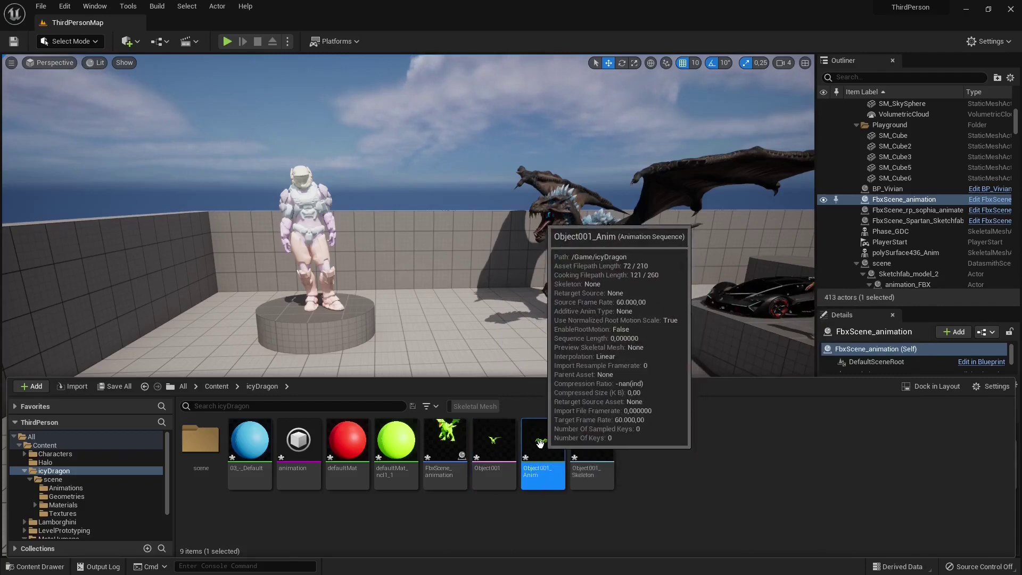
Place the Object001_Anim sequence on the playground floor in front of the Spartan and scale the dragon up uniformly
{"action": "left_click_drag", "start_coordinate": [542, 470], "coordinate": [437, 333]}
{"action": "left_click_drag", "start_coordinate": [435, 384], "coordinate": [436, 384]}
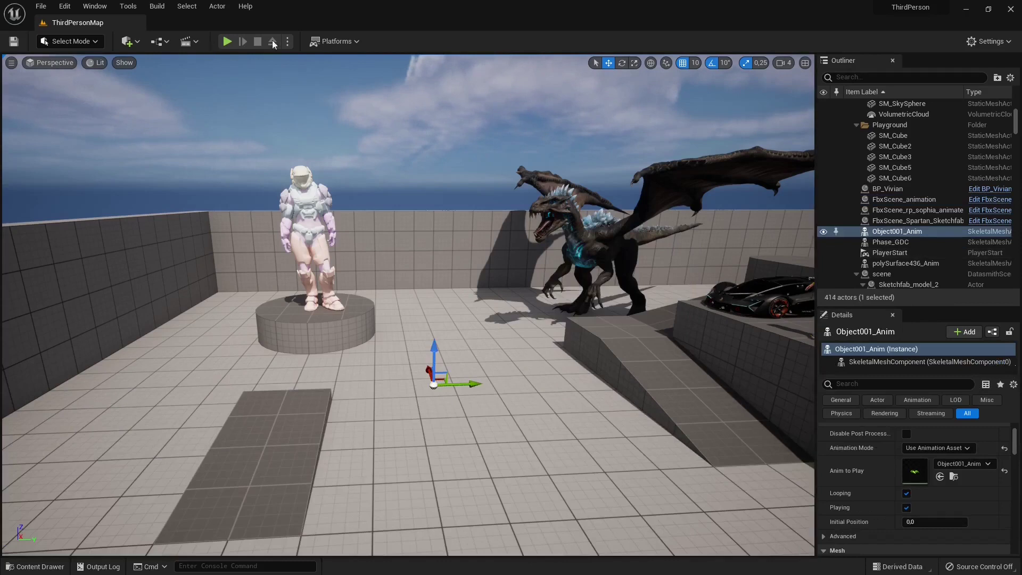
{"action": "left_click", "coordinate": [634, 63]}
{"action": "left_click_drag", "start_coordinate": [433, 385], "coordinate": [535, 304]}
{"action": "left_click_drag", "start_coordinate": [471, 338], "coordinate": [474, 336]}
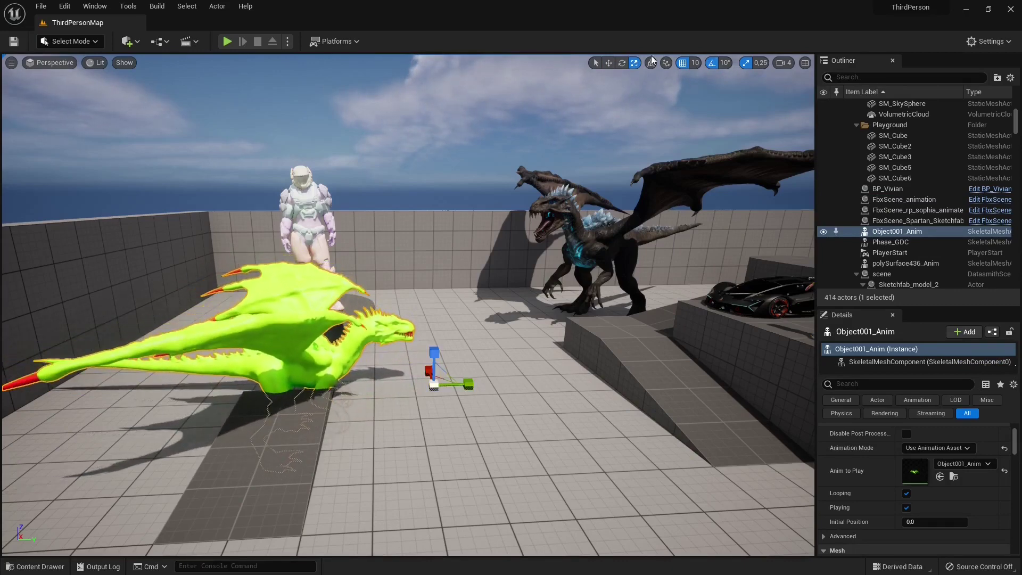
Move the green dragon across the playground floor to stand in front of the Spartan's pedestal
{"action": "left_click", "coordinate": [608, 62]}
{"action": "right_click_drag", "start_coordinate": [426, 346], "coordinate": [400, 346]}
{"action": "left_click_drag", "start_coordinate": [471, 355], "coordinate": [509, 283]}
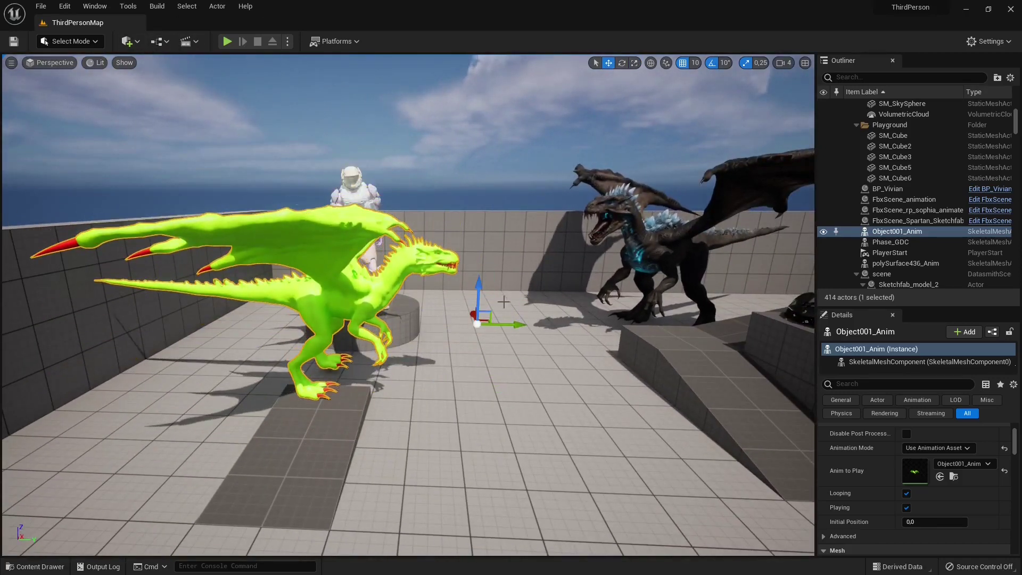
{"action": "left_click_drag", "start_coordinate": [472, 313], "coordinate": [472, 292]}
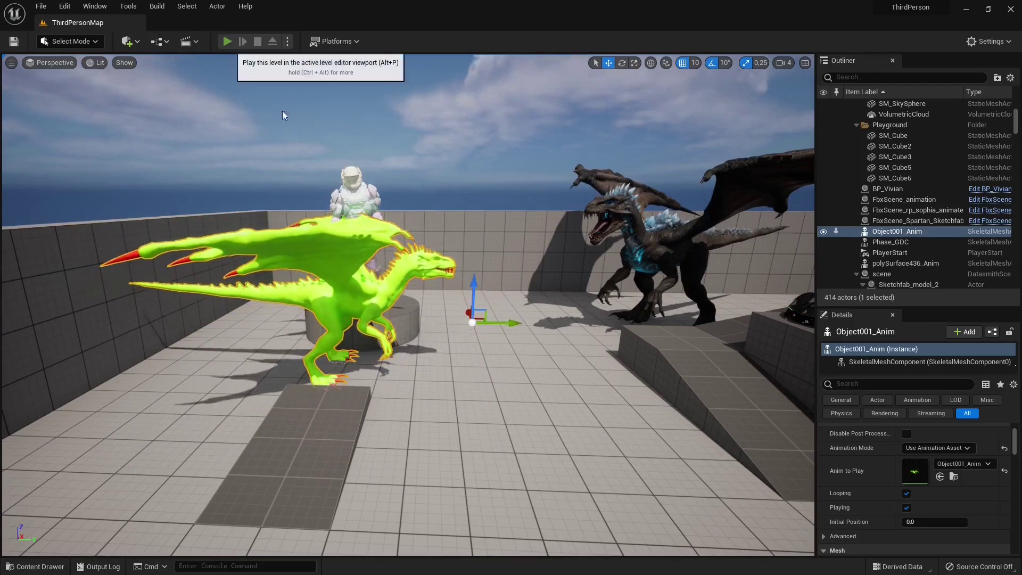
Play the level and run the character toward the dragons to watch the green dragon's animation
{"action": "left_click", "coordinate": [228, 41]}
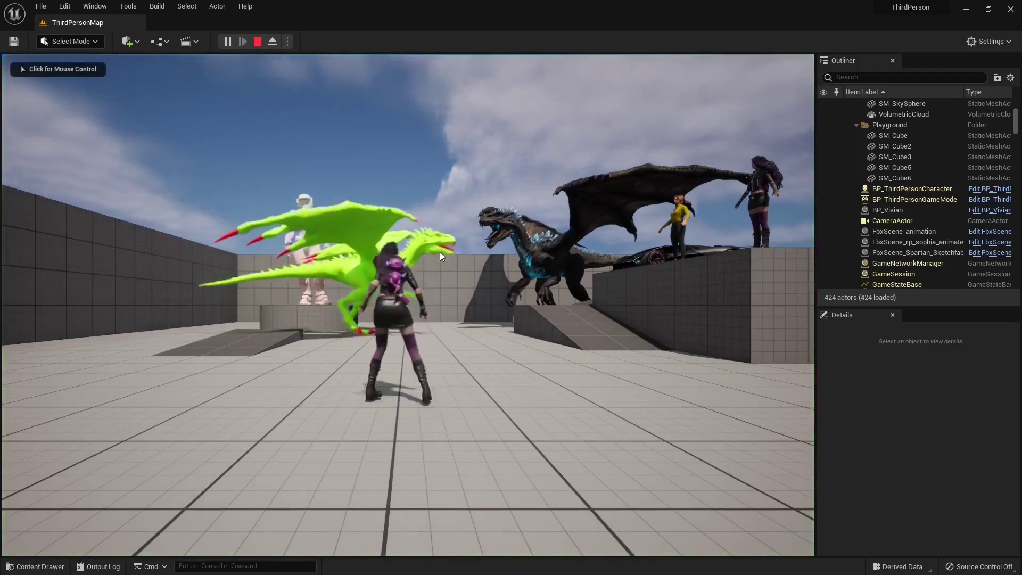
{"action": "left_click", "coordinate": [440, 251]}
{"action": "key", "text": "d"}
{"action": "key", "text": "w"}
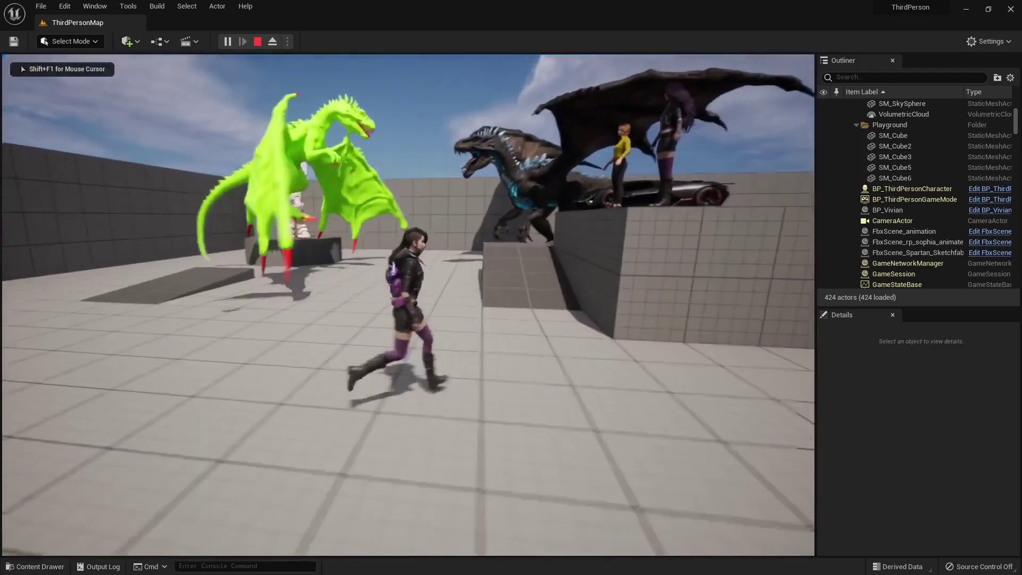
{"action": "key", "text": "w"}
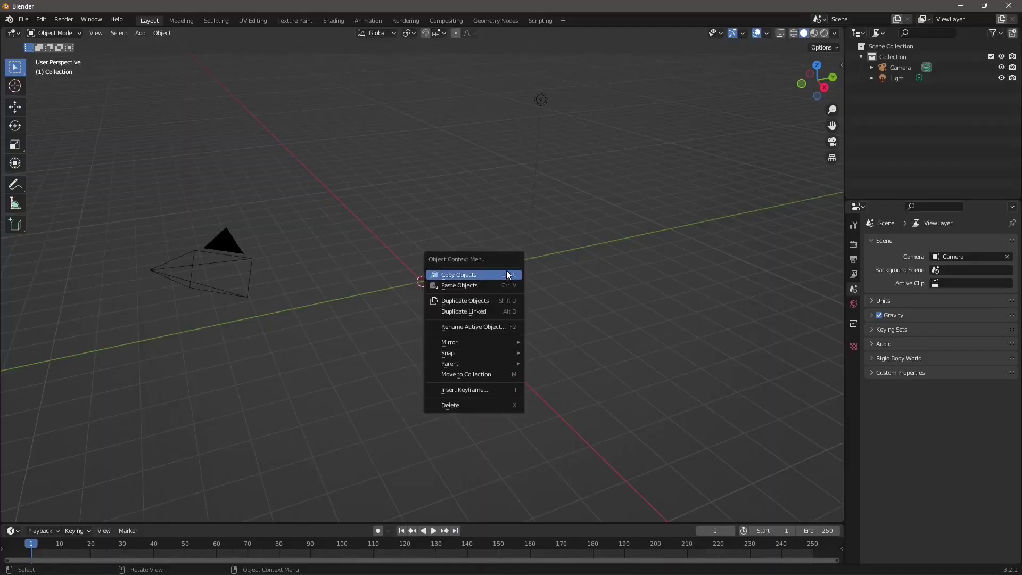
In Blender, import scene.gltf from the spartan-armour-mkv-halo-reach folder as glTF 2.0
{"action": "left_click", "coordinate": [24, 20]}
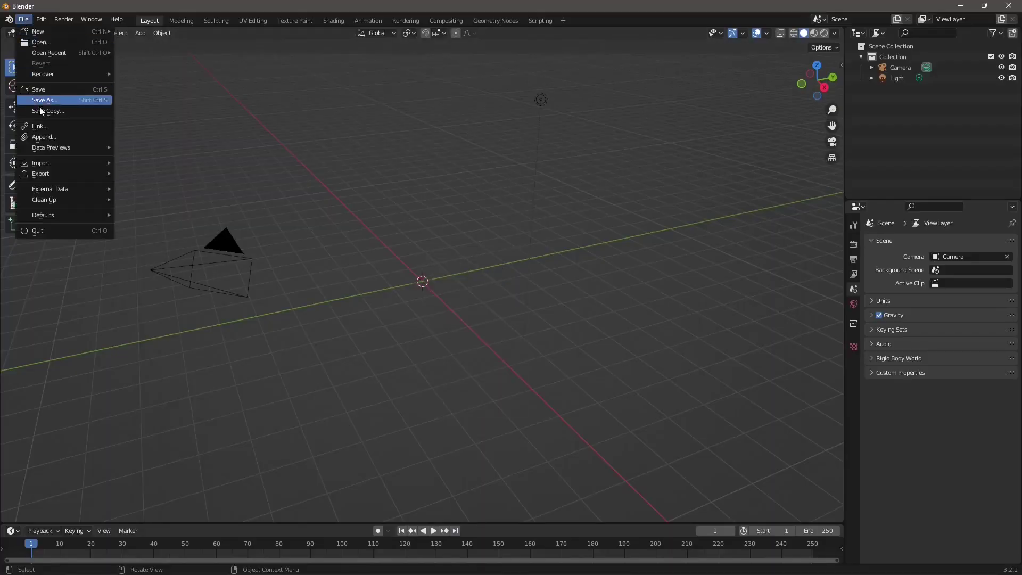
{"action": "mouse_move", "coordinate": [56, 164]}
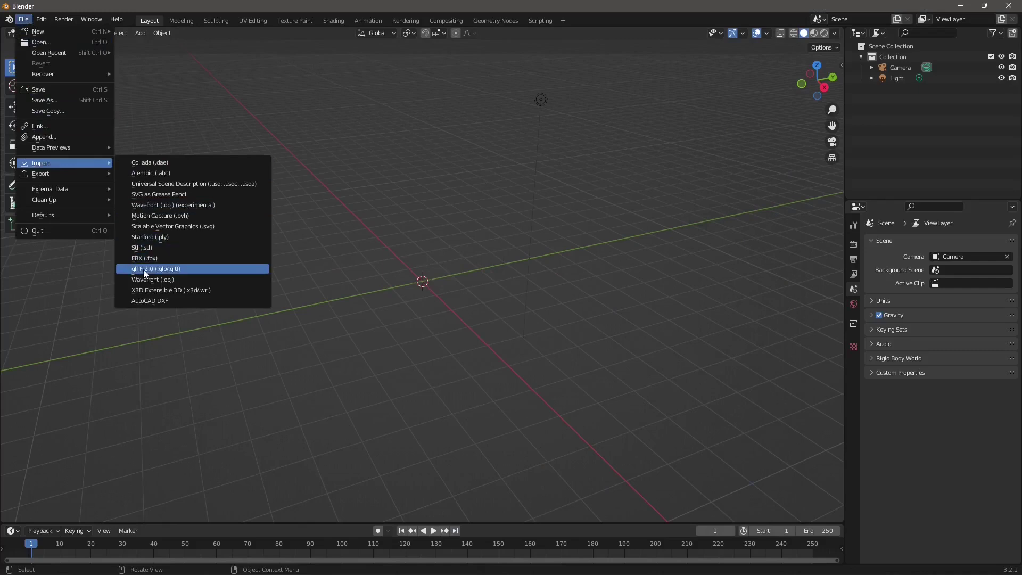
{"action": "left_click", "coordinate": [166, 273]}
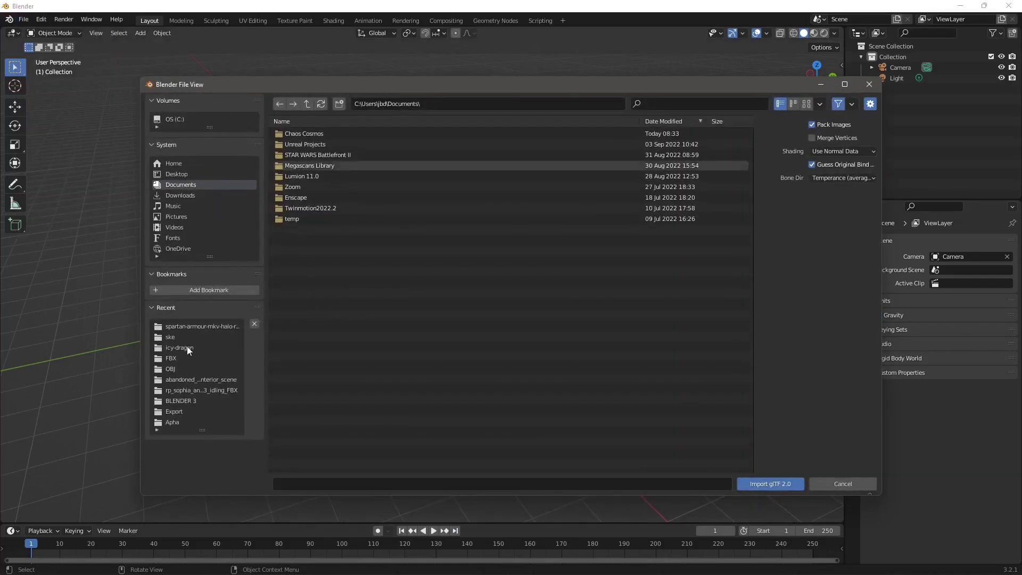
{"action": "left_click", "coordinate": [180, 326]}
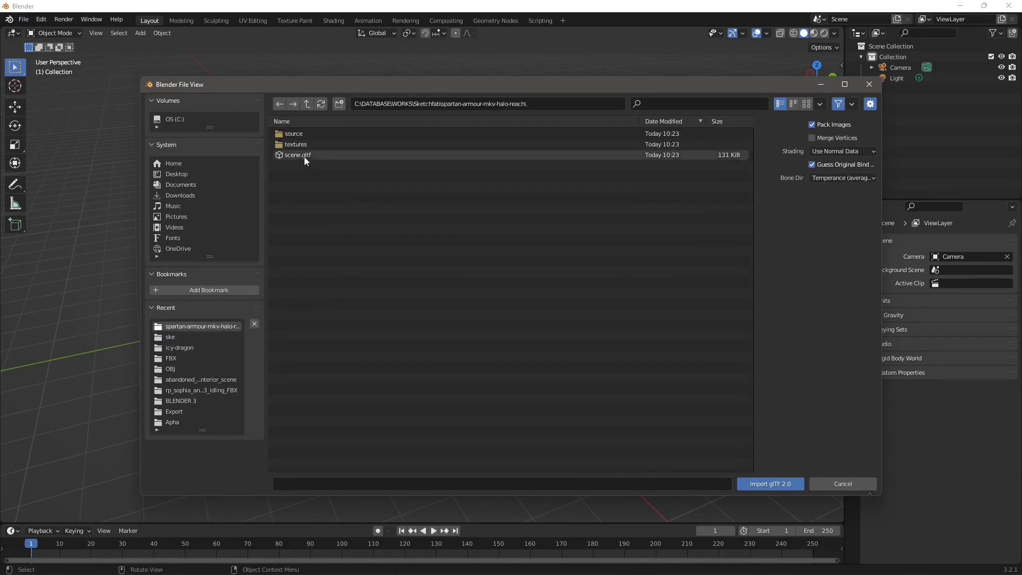
{"action": "left_click", "coordinate": [305, 156]}
{"action": "left_click", "coordinate": [753, 484]}
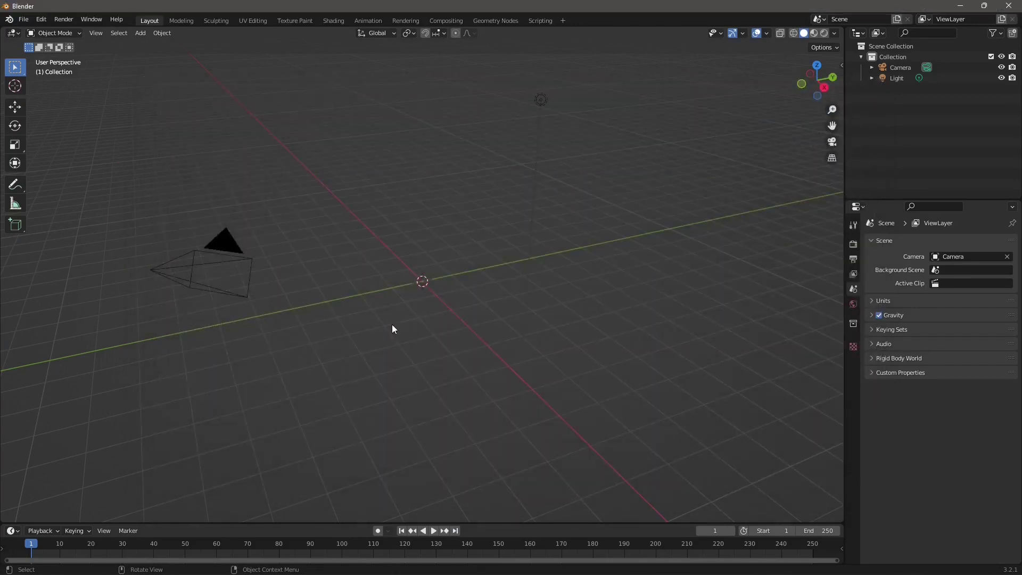
{"action": "scroll", "coordinate": [474, 152], "scroll_direction": "up", "scroll_amount": 3}
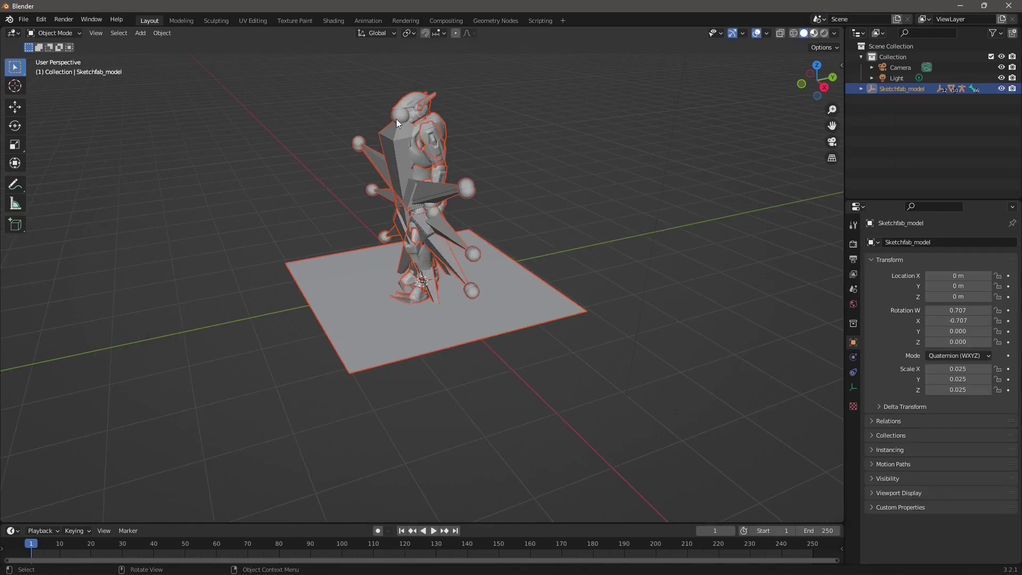
Display the Spartan with Material Preview shading and scrub the timeline to frame 132 to examine its animation and bones
{"action": "left_click", "coordinate": [814, 33]}
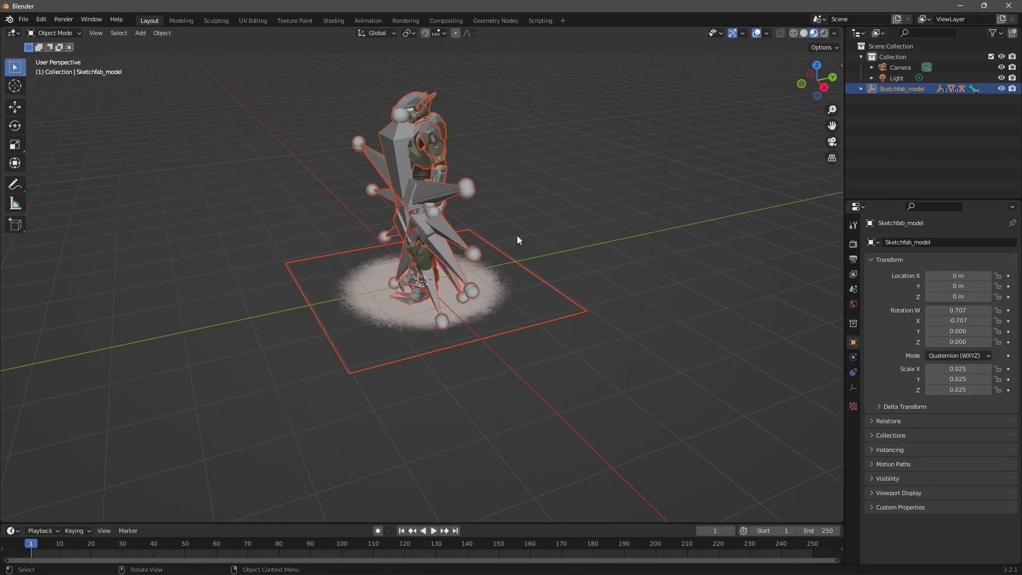
{"action": "middle_click_drag", "start_coordinate": [478, 273], "coordinate": [567, 275]}
{"action": "middle_click_drag", "start_coordinate": [452, 132], "coordinate": [463, 250]}
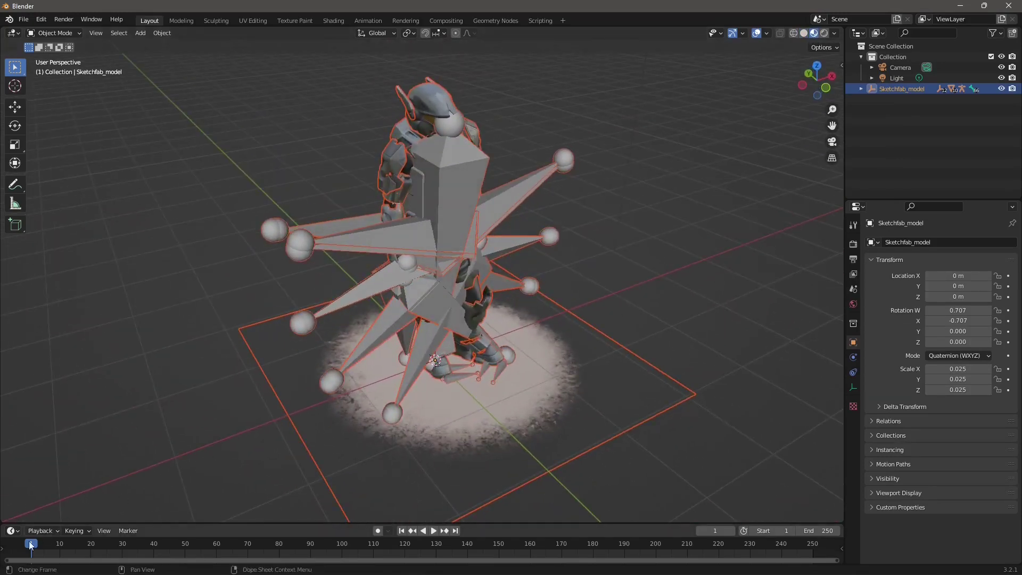
{"action": "left_click_drag", "start_coordinate": [26, 545], "coordinate": [442, 405]}
{"action": "scroll", "coordinate": [417, 82], "scroll_direction": "up", "scroll_amount": 2}
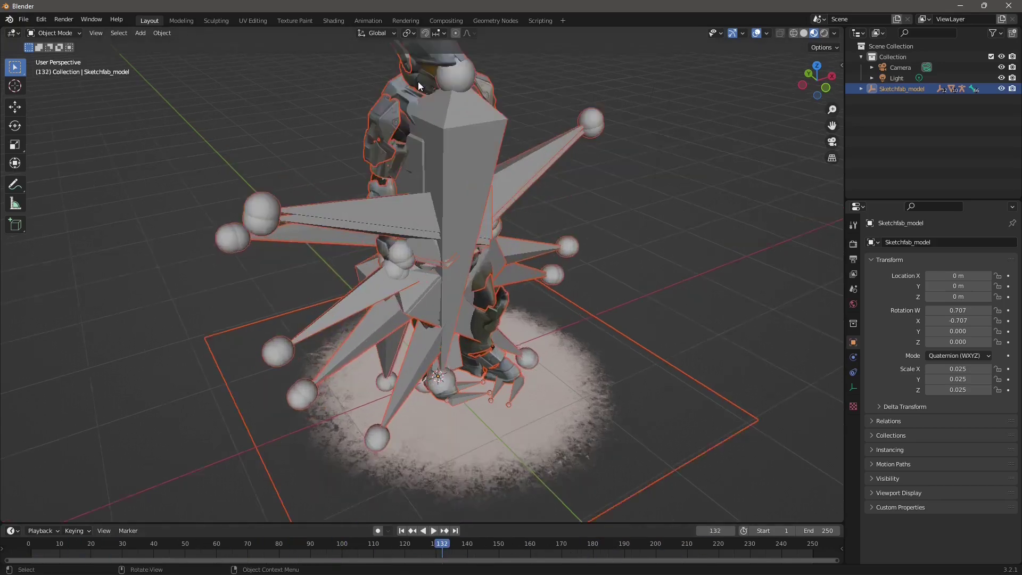
Set up an FBX export of the Spartan scene to the spartan-armour-mkv-halo-reach folder, named spartanfbx.fbx
{"action": "middle_click_drag", "start_coordinate": [417, 82], "coordinate": [381, 260]}
{"action": "scroll", "coordinate": [429, 139], "scroll_direction": "up", "scroll_amount": 5}
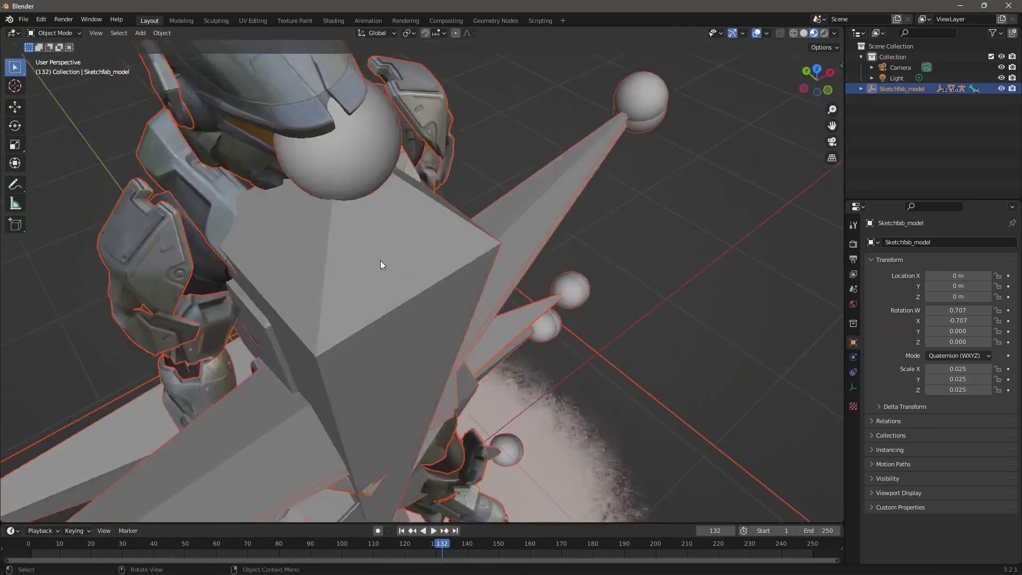
{"action": "scroll", "coordinate": [388, 293], "scroll_direction": "down", "scroll_amount": 8}
{"action": "middle_click_drag", "start_coordinate": [396, 323], "coordinate": [404, 266]}
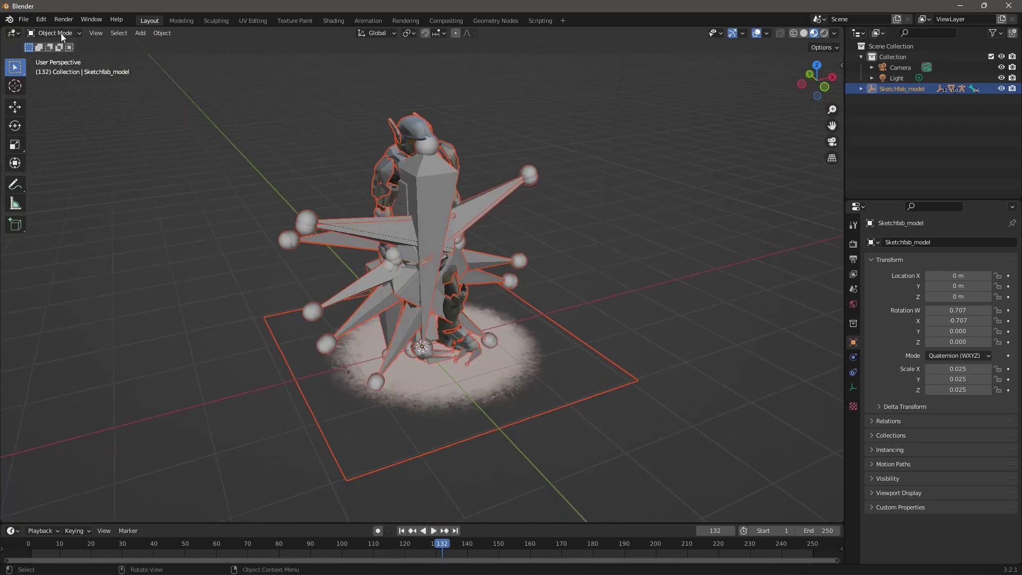
{"action": "left_click", "coordinate": [25, 20]}
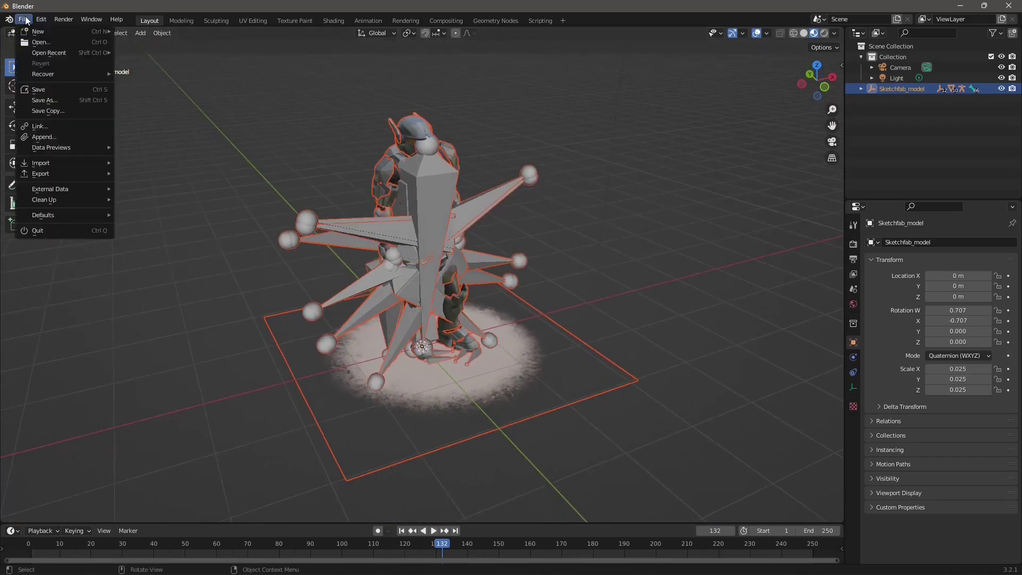
{"action": "mouse_move", "coordinate": [53, 172]}
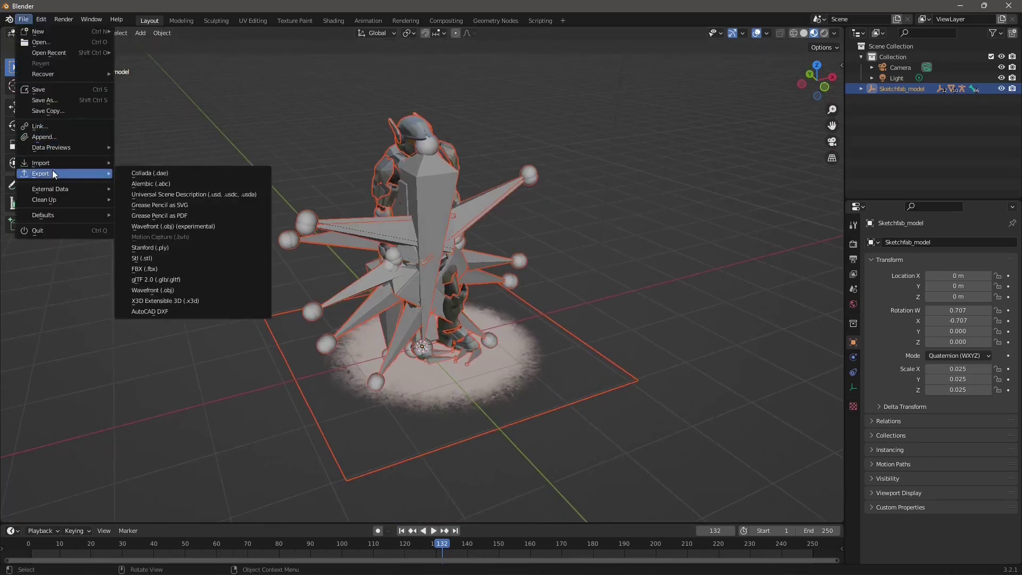
{"action": "left_click", "coordinate": [148, 267]}
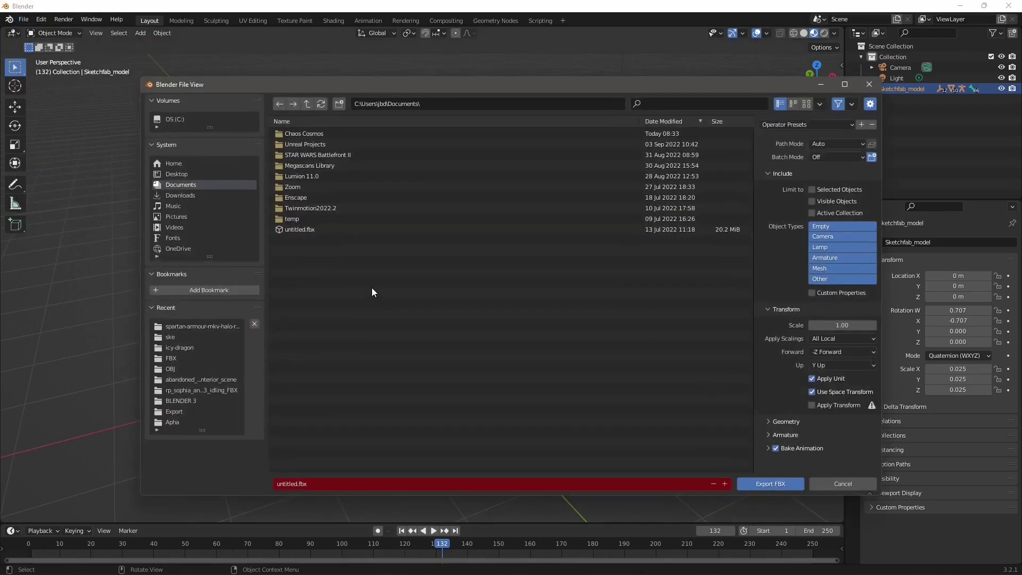
{"action": "left_click", "coordinate": [181, 329]}
{"action": "left_click", "coordinate": [289, 487]}
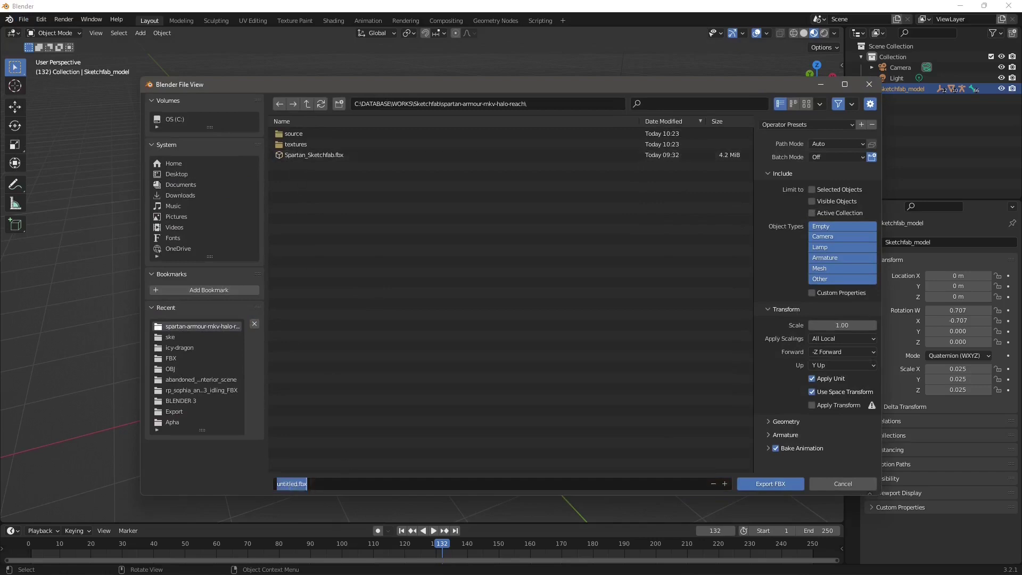
{"action": "type", "text": "spartanfbx"}
{"action": "key", "text": "Return"}
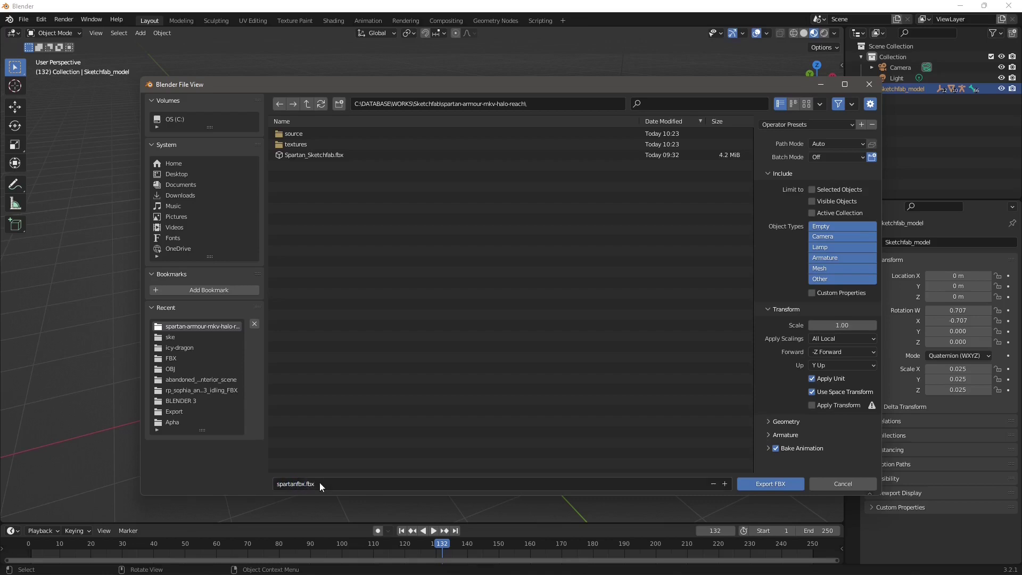
Limit the exported object types to Armature and Mesh
{"action": "left_click", "coordinate": [820, 236]}
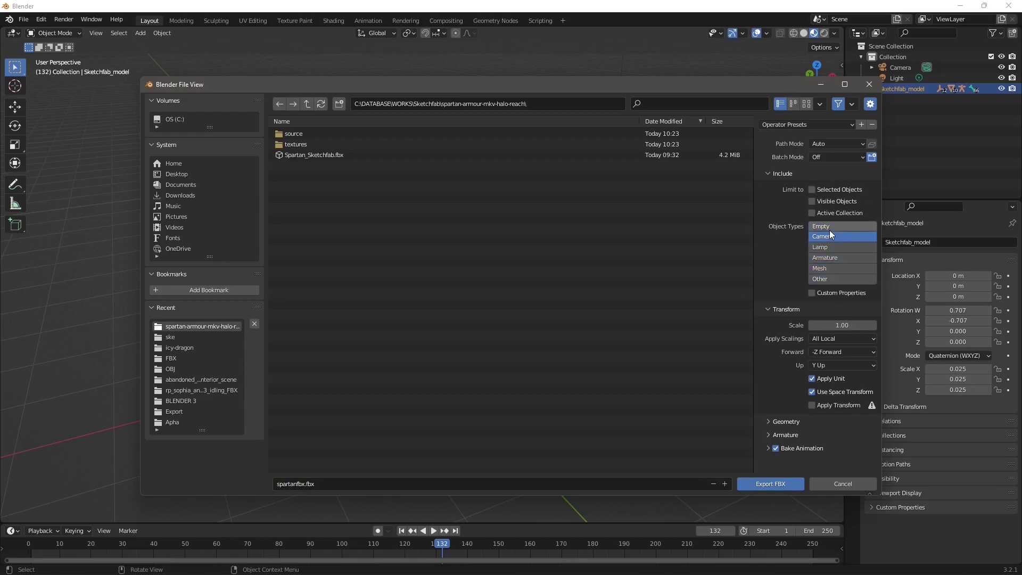
{"action": "left_click", "coordinate": [828, 247]}
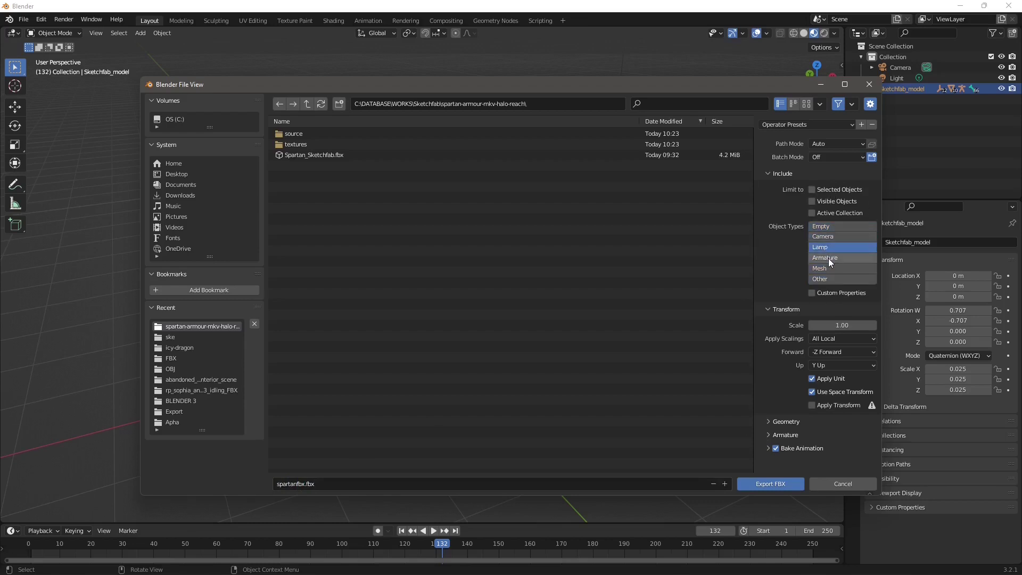
{"action": "left_click", "coordinate": [828, 258], "text": "shift"}
{"action": "left_click", "coordinate": [830, 269], "text": "shift"}
{"action": "left_click", "coordinate": [831, 248], "text": "shift"}
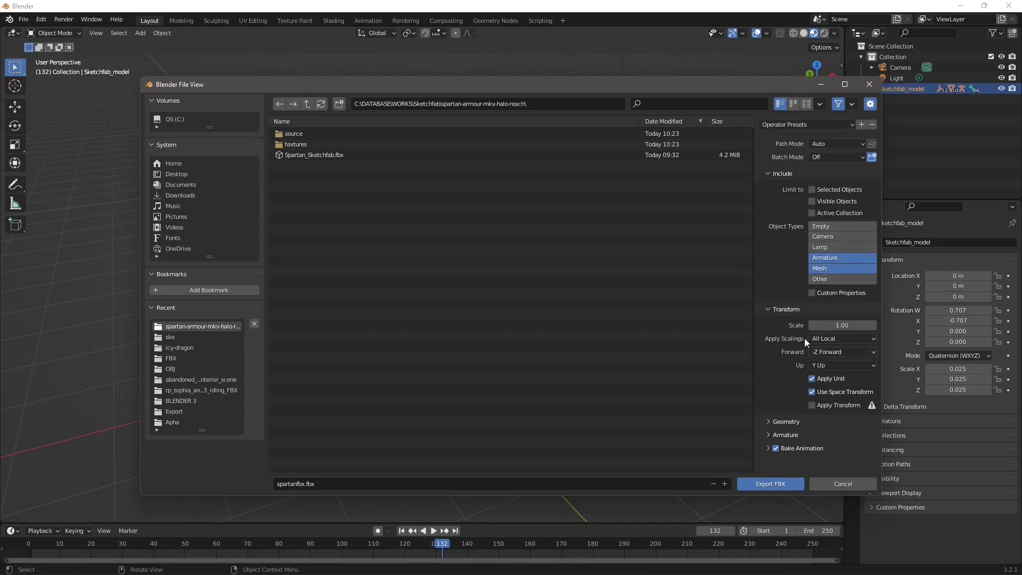
Keep the geometry smoothing at Normals Only and export the FBX file
{"action": "left_click", "coordinate": [793, 422]}
{"action": "left_click", "coordinate": [838, 438]}
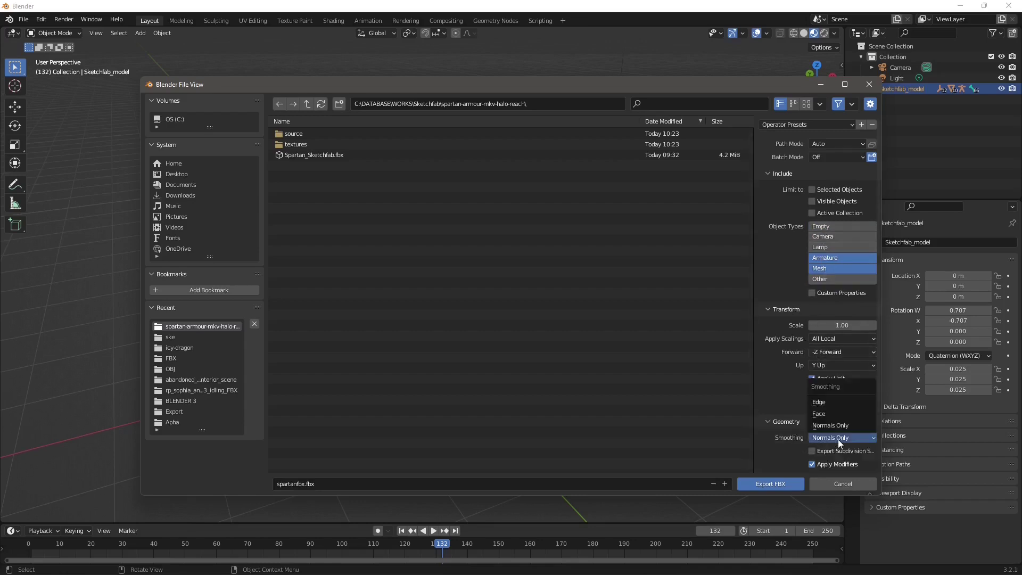
{"action": "left_click", "coordinate": [838, 439]}
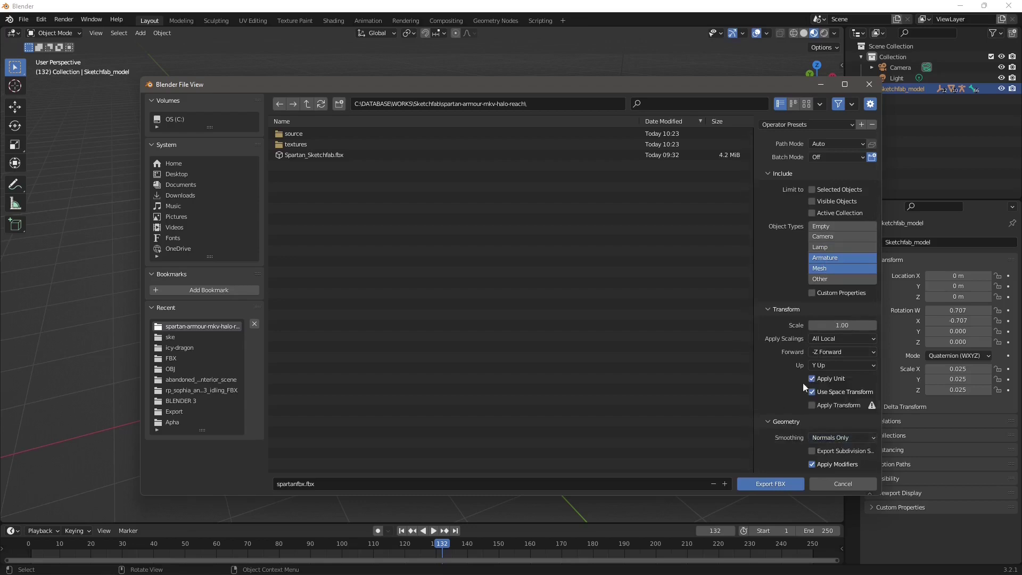
{"action": "left_click", "coordinate": [775, 484]}
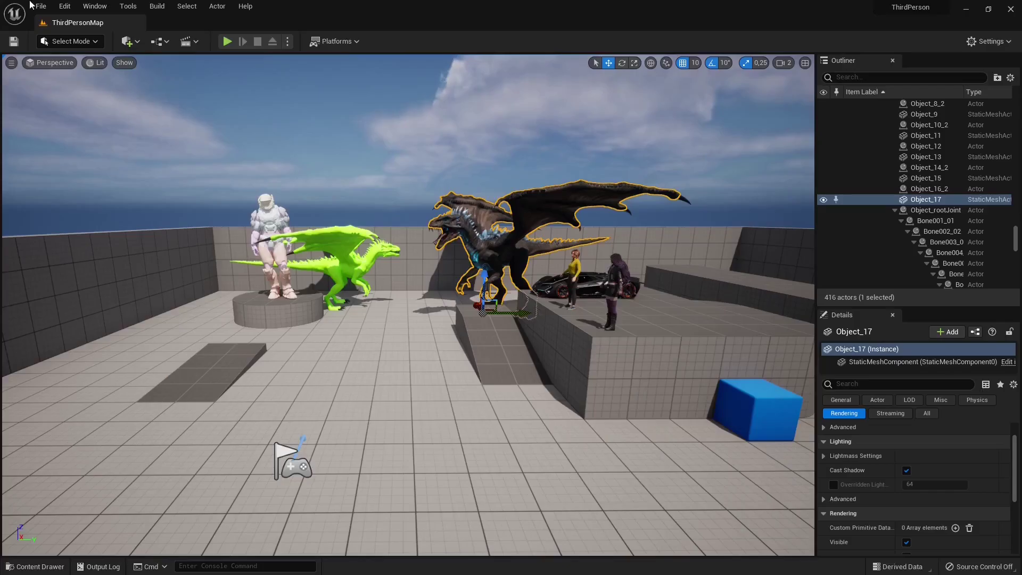
In Unreal Engine, start importing spartanfbx from the spartan-armour-mkv-halo-reach folder into the level
{"action": "left_click", "coordinate": [41, 6]}
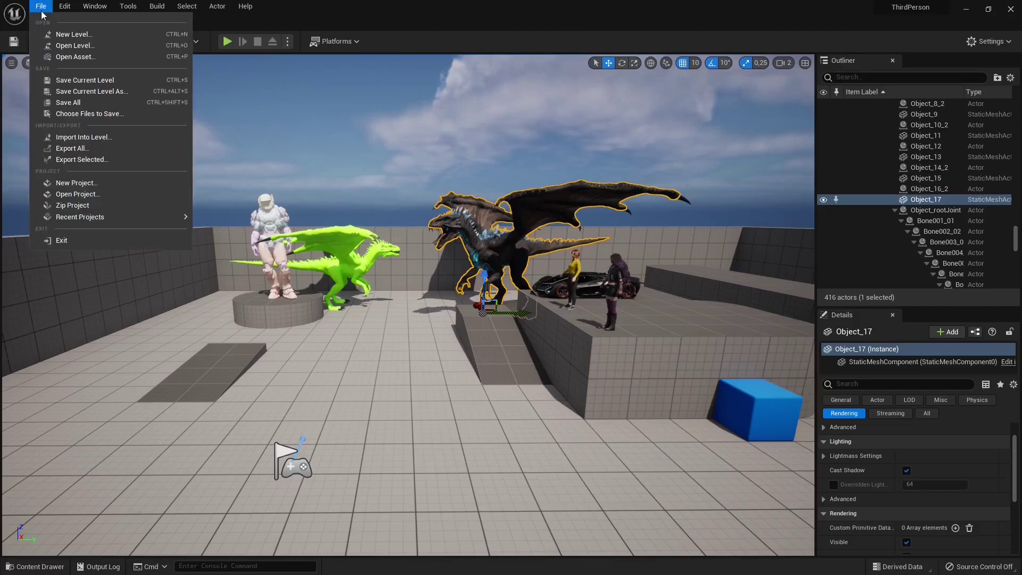
{"action": "left_click", "coordinate": [74, 137]}
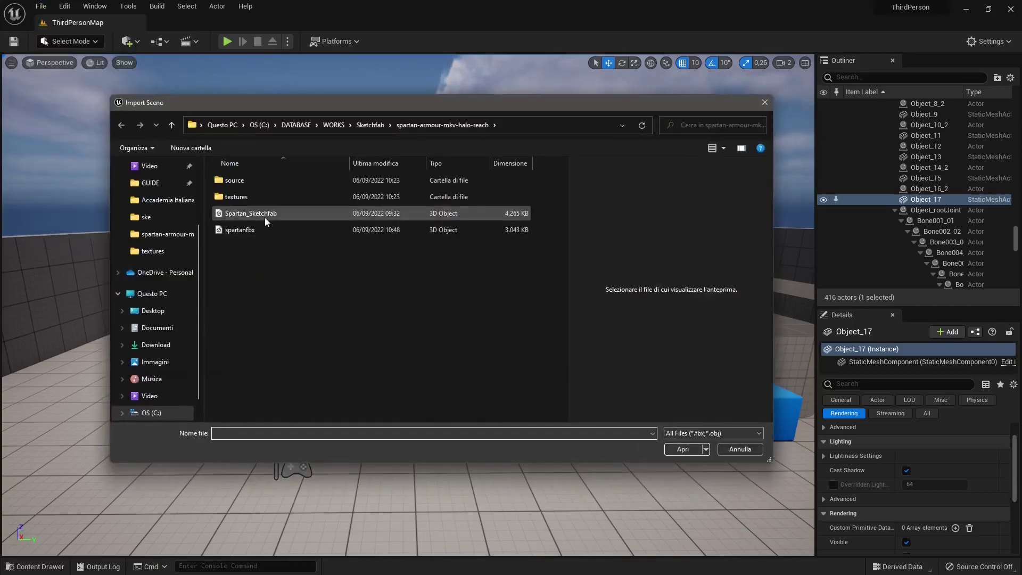
{"action": "left_click", "coordinate": [256, 228]}
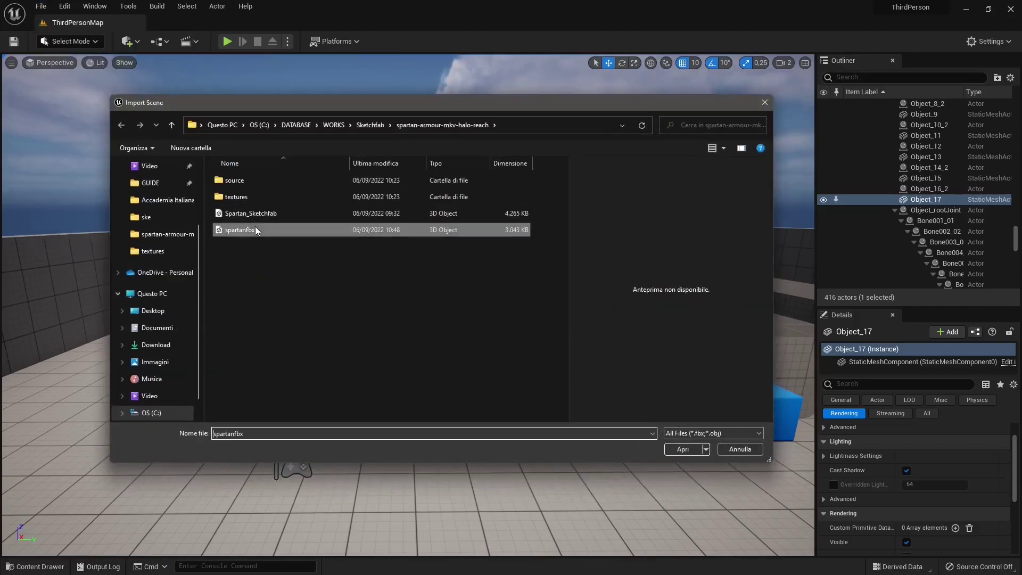
{"action": "left_click", "coordinate": [670, 449]}
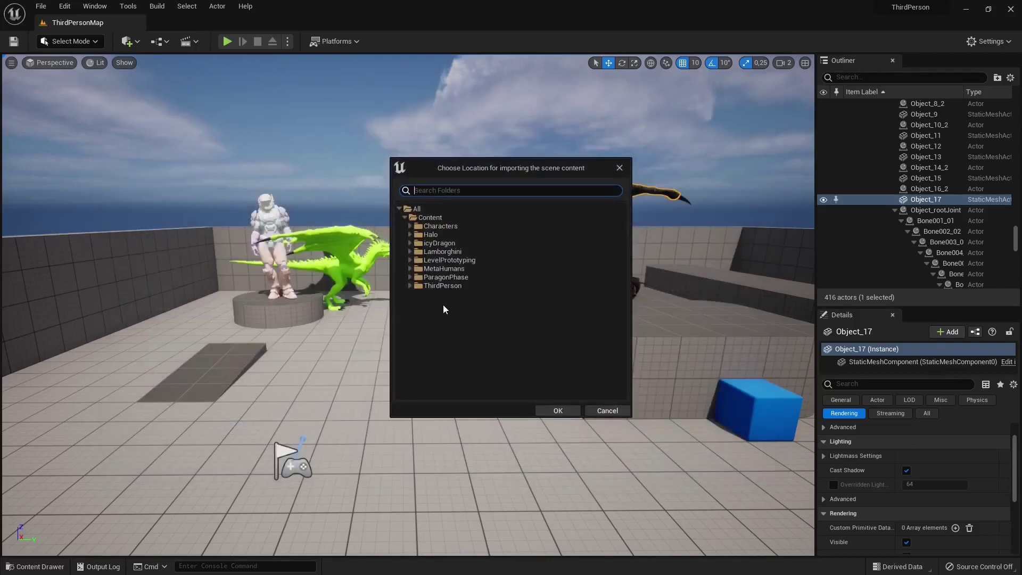
Create a folder named spartan inside the Halo content folder as the import location
{"action": "left_click", "coordinate": [431, 234]}
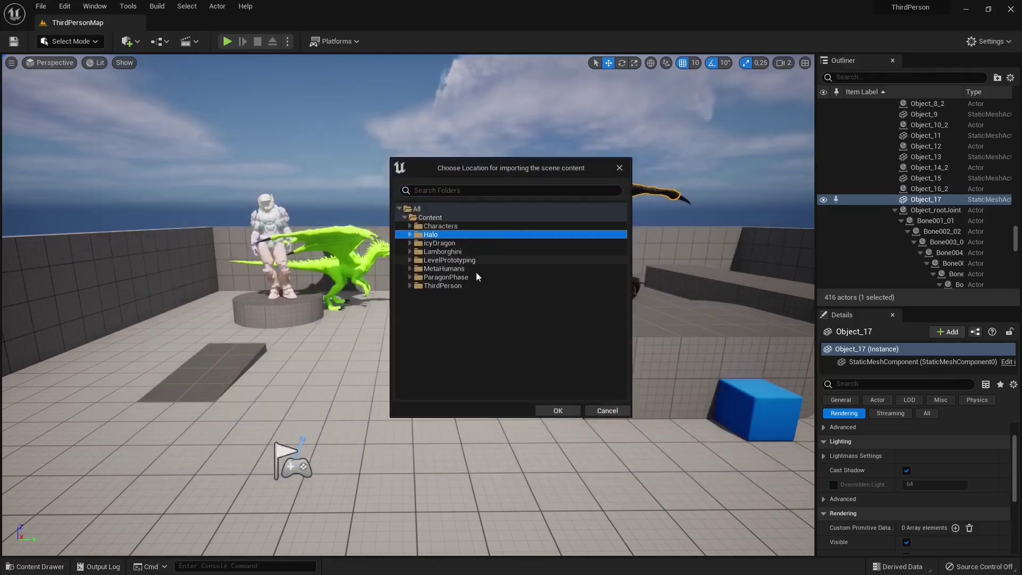
{"action": "right_click", "coordinate": [421, 234]}
{"action": "left_click", "coordinate": [445, 248]}
{"action": "type", "text": "sp"}
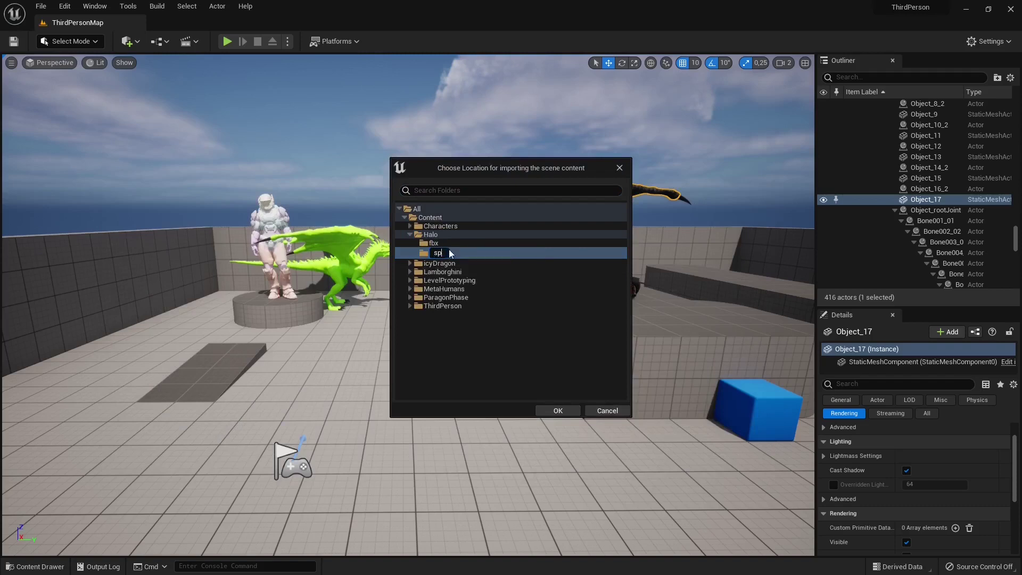
{"action": "type", "text": "artan"}
{"action": "key", "text": "Return"}
Confirm the import location, review the skeletal mesh options with Import Animations enabled, and import the FBX scene
{"action": "left_click", "coordinate": [542, 413]}
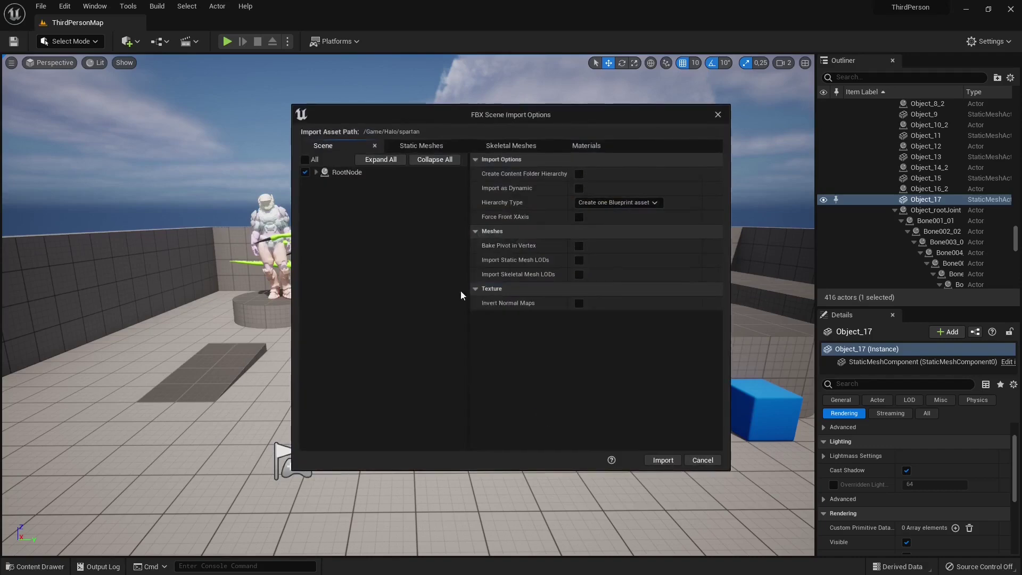
{"action": "left_click", "coordinate": [511, 145]}
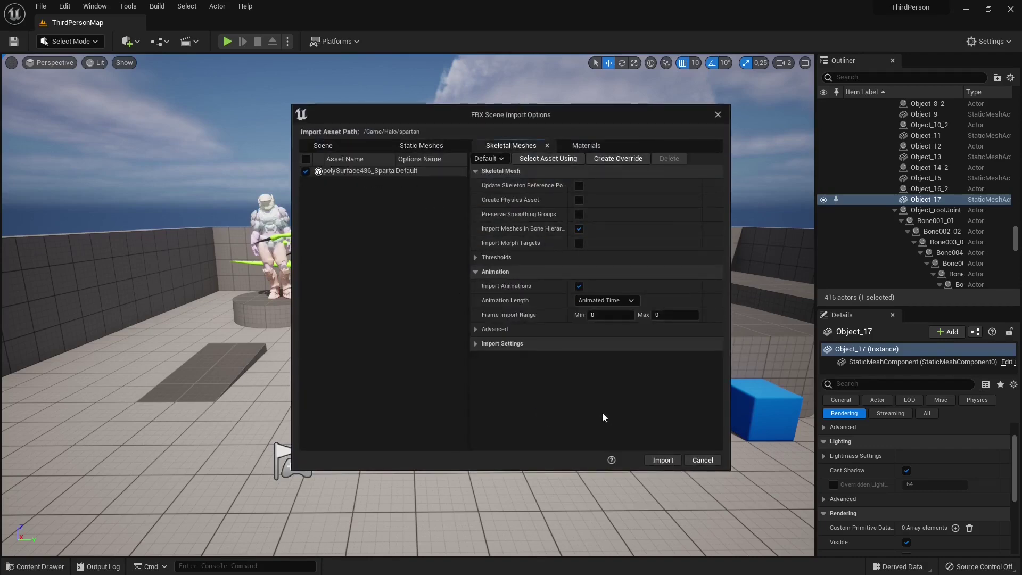
{"action": "left_click", "coordinate": [656, 460]}
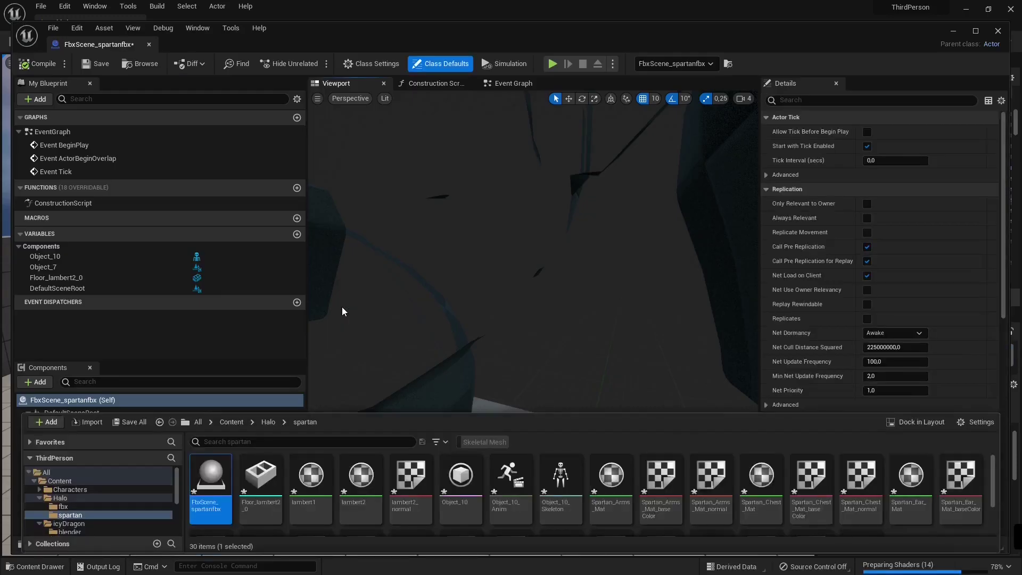
Examine the imported Spartan in the FbxScene_spartanfbx blueprint viewport, and briefly play and stop the level
{"action": "scroll", "coordinate": [551, 322], "scroll_direction": "down", "scroll_amount": 5}
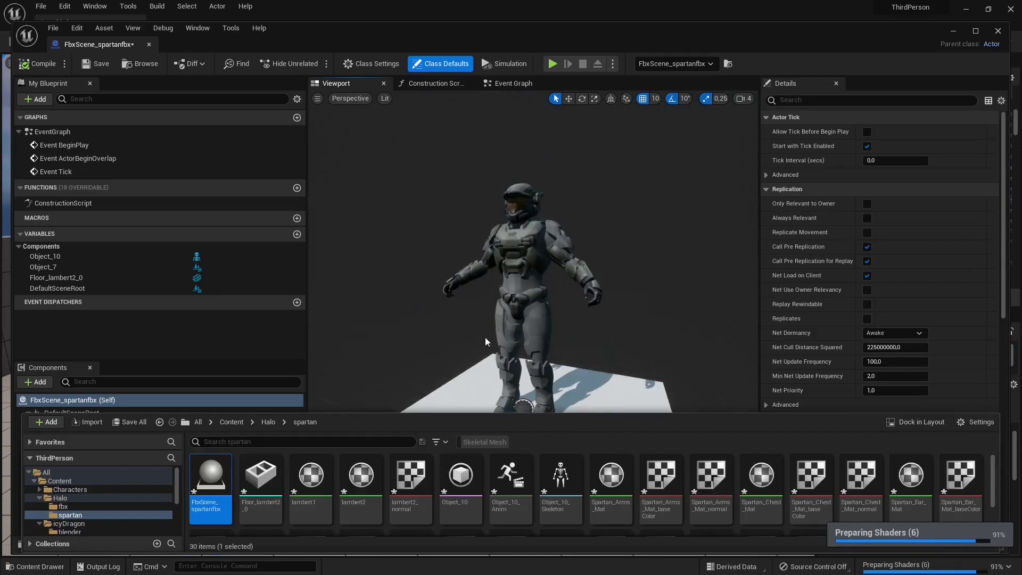
{"action": "left_click", "coordinate": [484, 337]}
{"action": "left_click_drag", "start_coordinate": [462, 234], "coordinate": [529, 250], "text": "alt"}
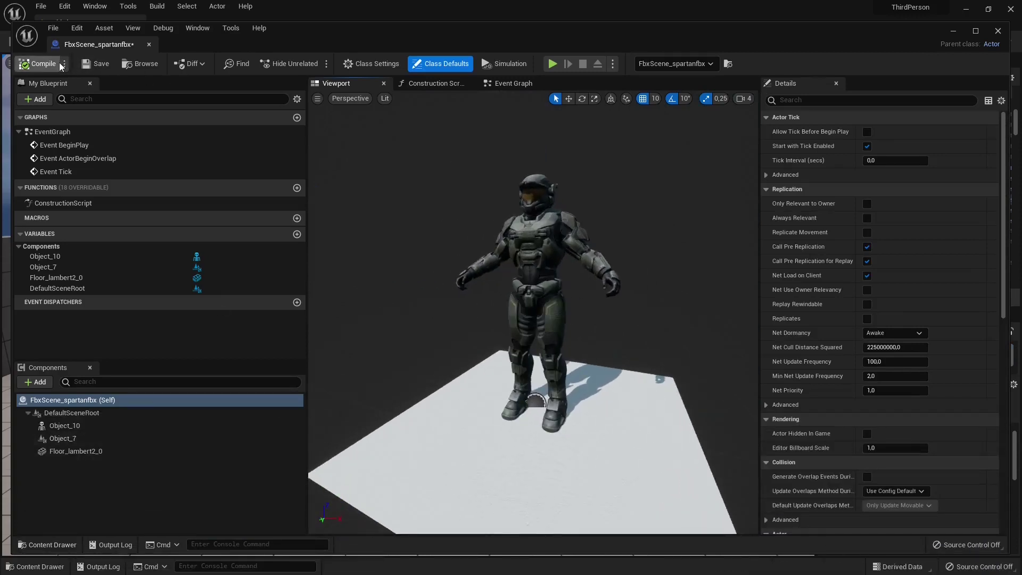
{"action": "left_click", "coordinate": [552, 64]}
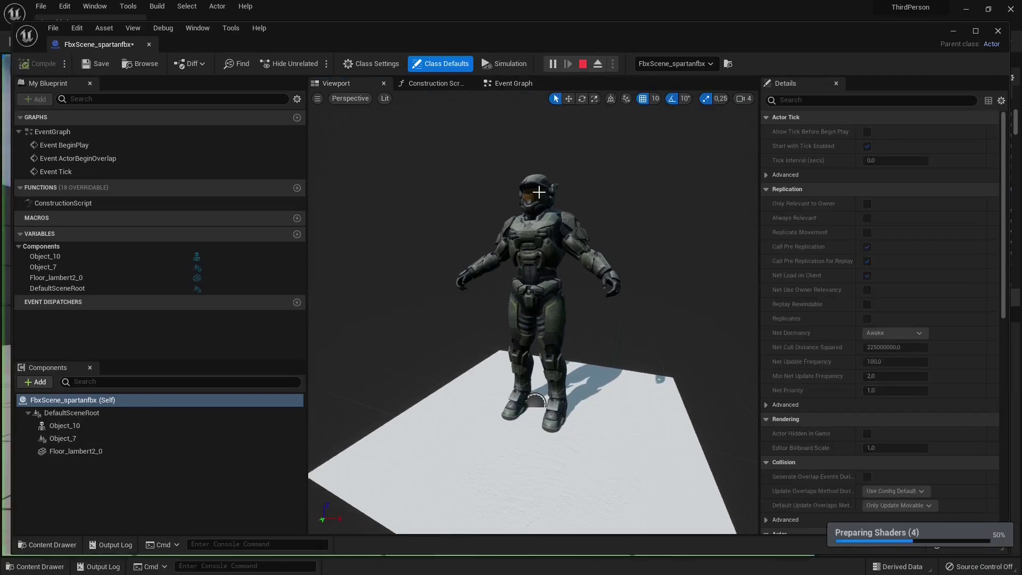
{"action": "left_click", "coordinate": [583, 63]}
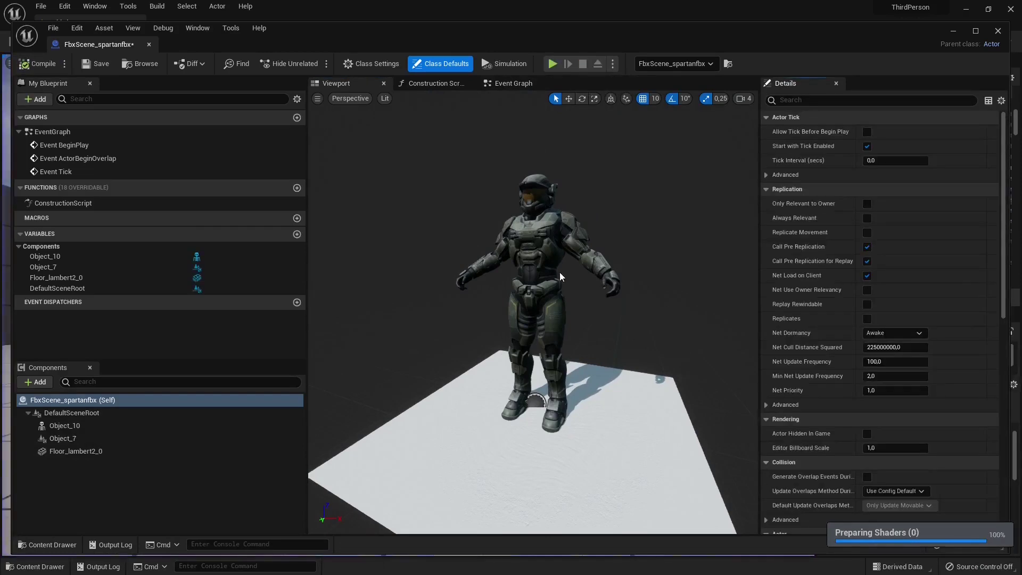
Set the Spartan mesh component Object_10 to Use Animation Asset mode with Object_10_Anim as the animation to play
{"action": "left_click", "coordinate": [535, 261]}
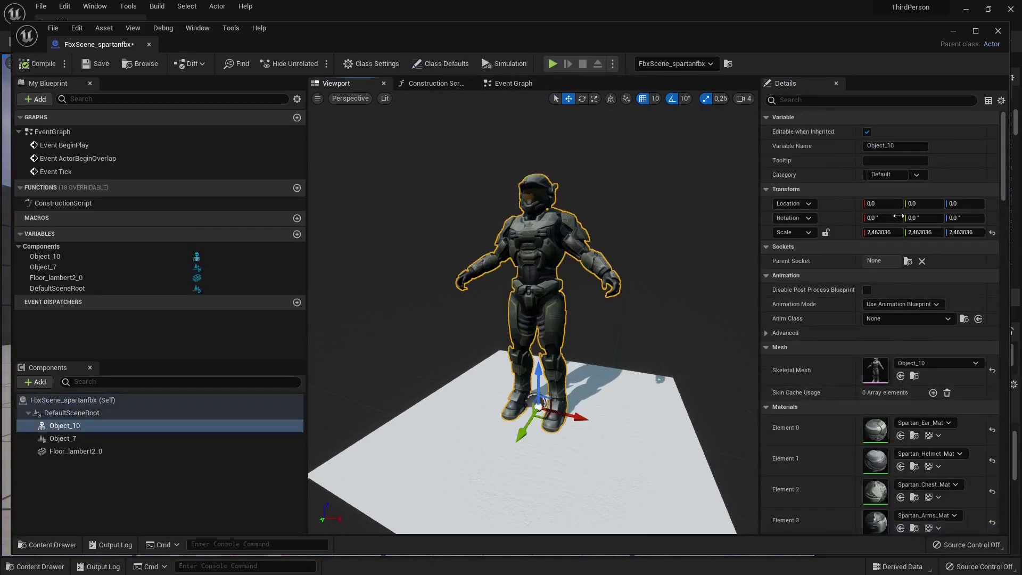
{"action": "left_click", "coordinate": [886, 304]}
{"action": "left_click", "coordinate": [880, 325]}
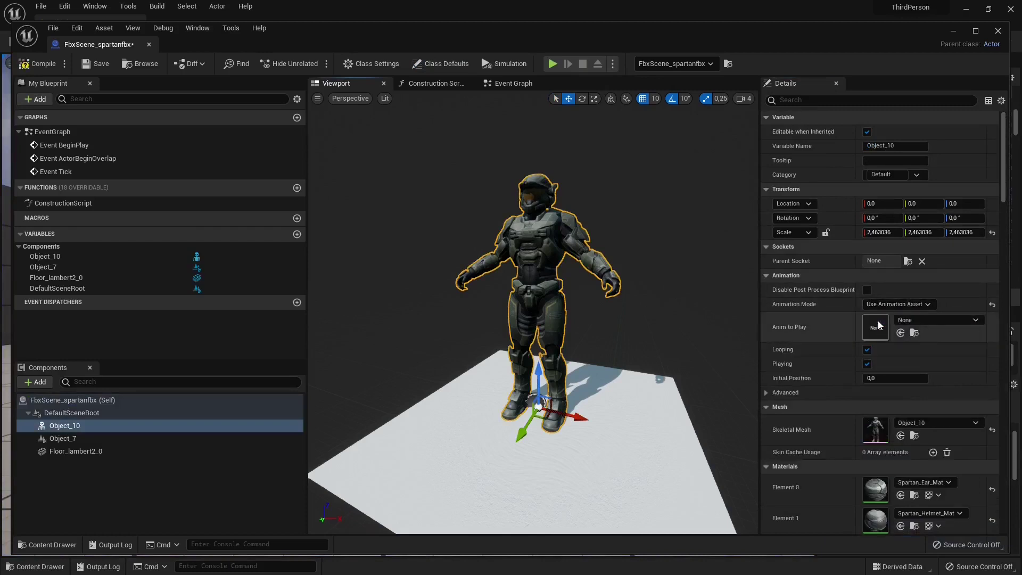
{"action": "left_click", "coordinate": [905, 322]}
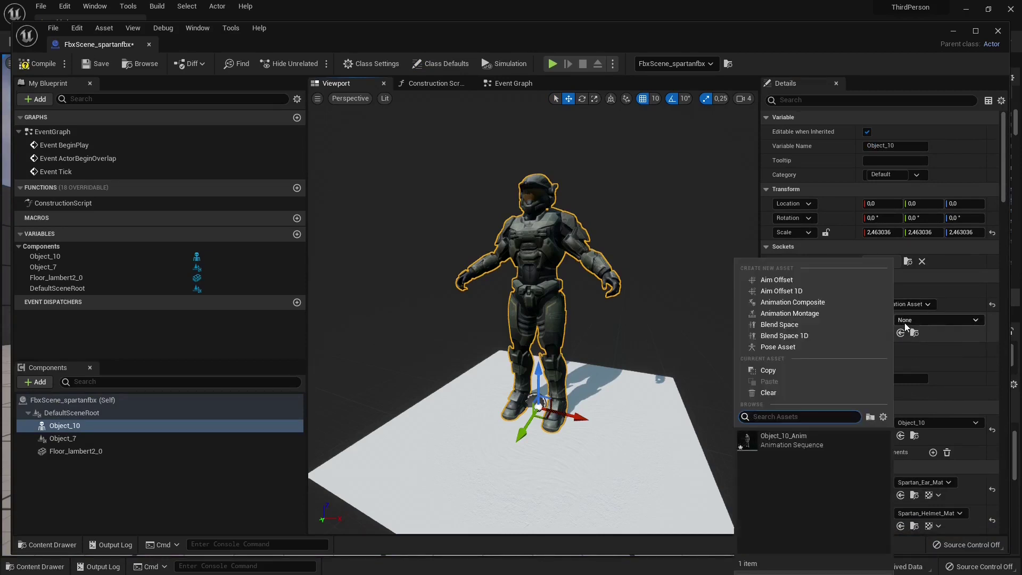
{"action": "left_click", "coordinate": [782, 440]}
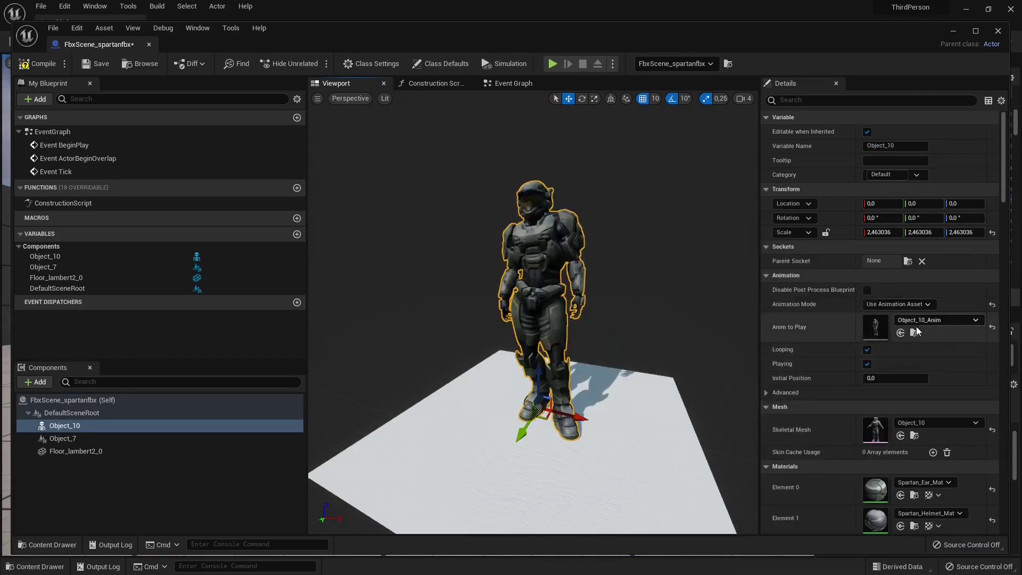
Compile and save the FbxScene_spartanfbx blueprint
{"action": "left_click", "coordinate": [37, 64]}
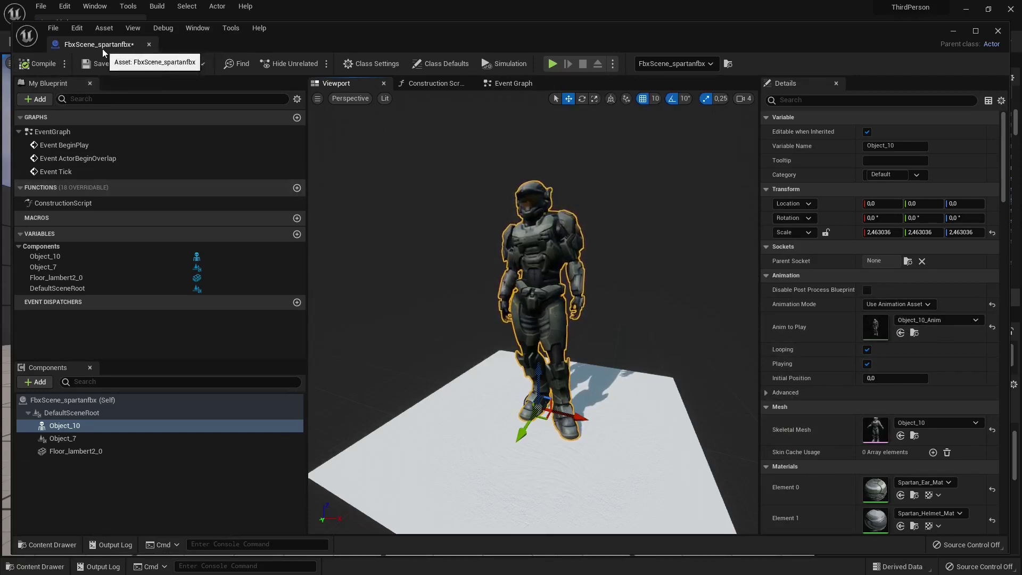
{"action": "left_click", "coordinate": [53, 28]}
{"action": "left_click", "coordinate": [69, 79]}
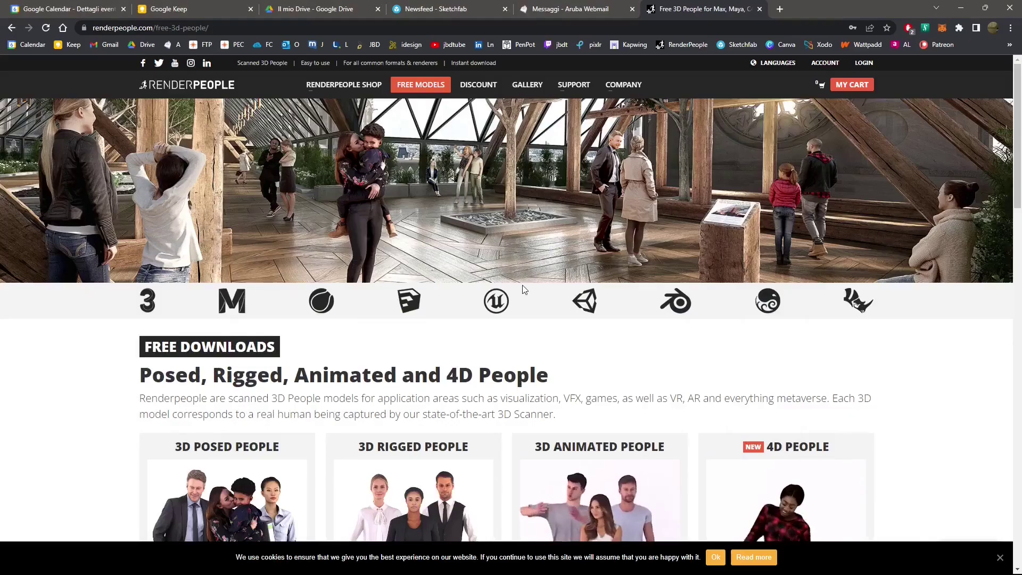
Examine the free 3D Animated People download formats on the Renderpeople site, including Unreal Engine 4 and FBX, then return to the Unreal editor
{"action": "scroll", "coordinate": [522, 290], "scroll_direction": "down", "scroll_amount": 3}
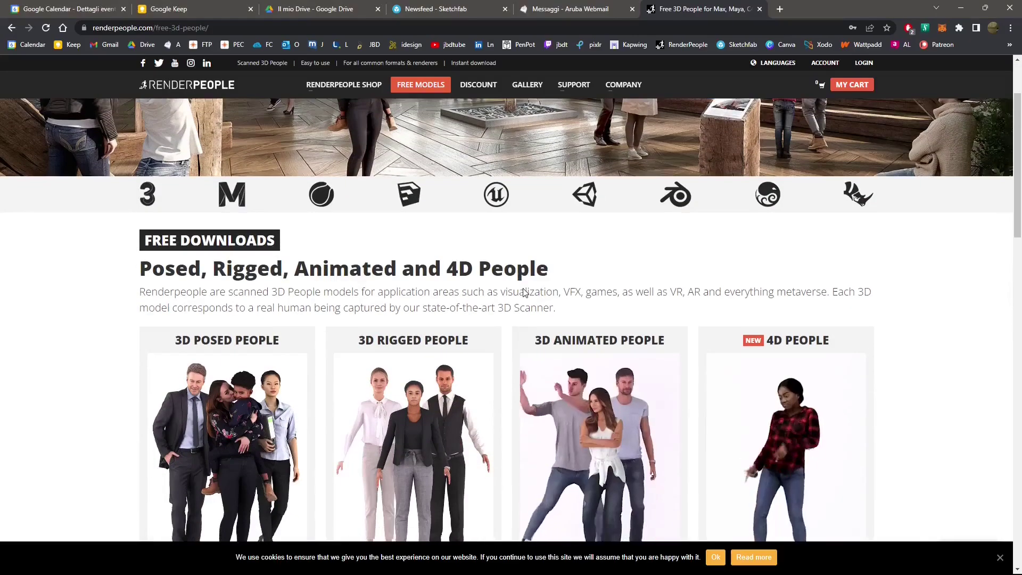
{"action": "scroll", "coordinate": [522, 291], "scroll_direction": "down", "scroll_amount": 1}
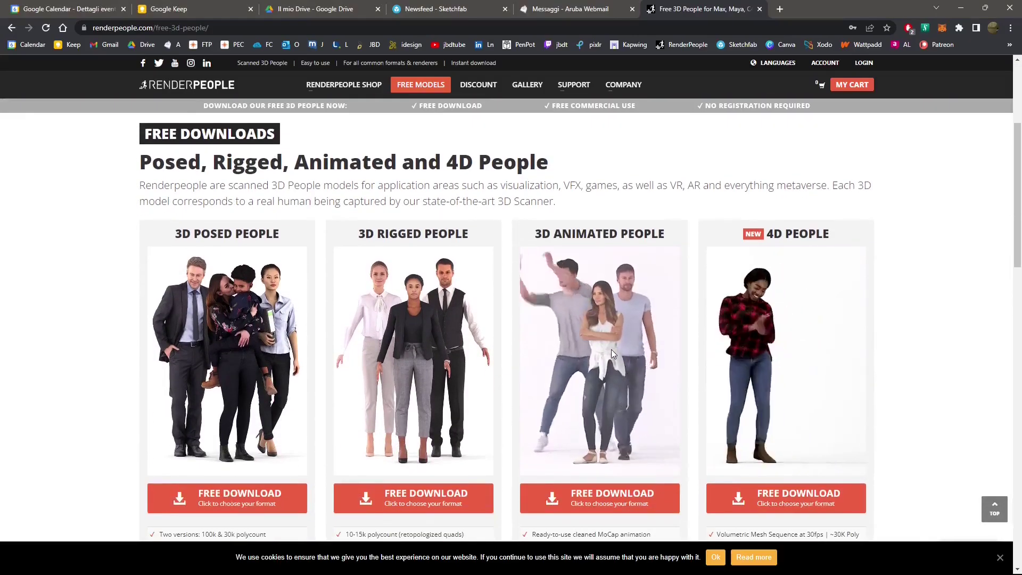
{"action": "left_click", "coordinate": [594, 488]}
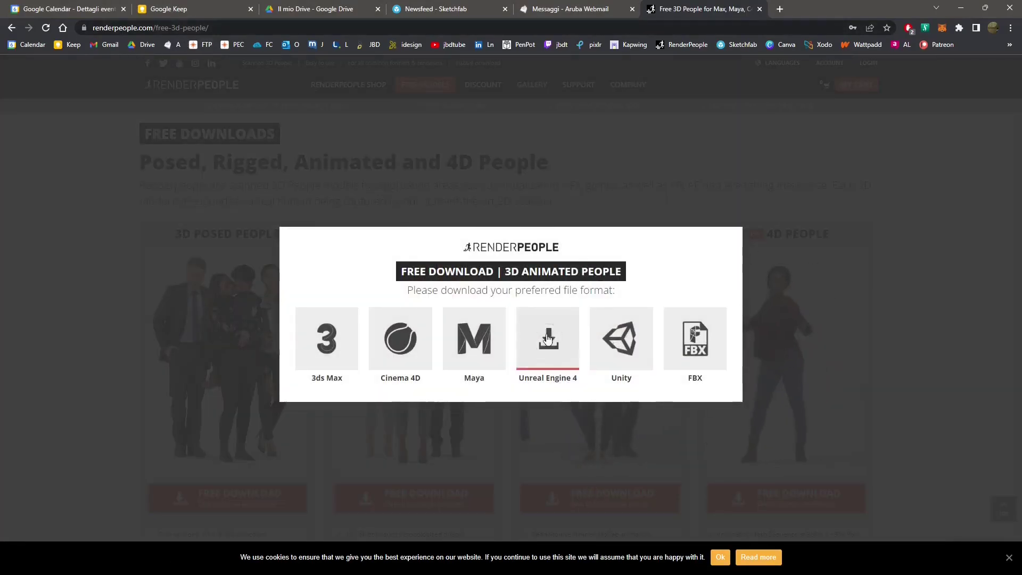
{"action": "left_click_drag", "start_coordinate": [533, 378], "coordinate": [632, 401]}
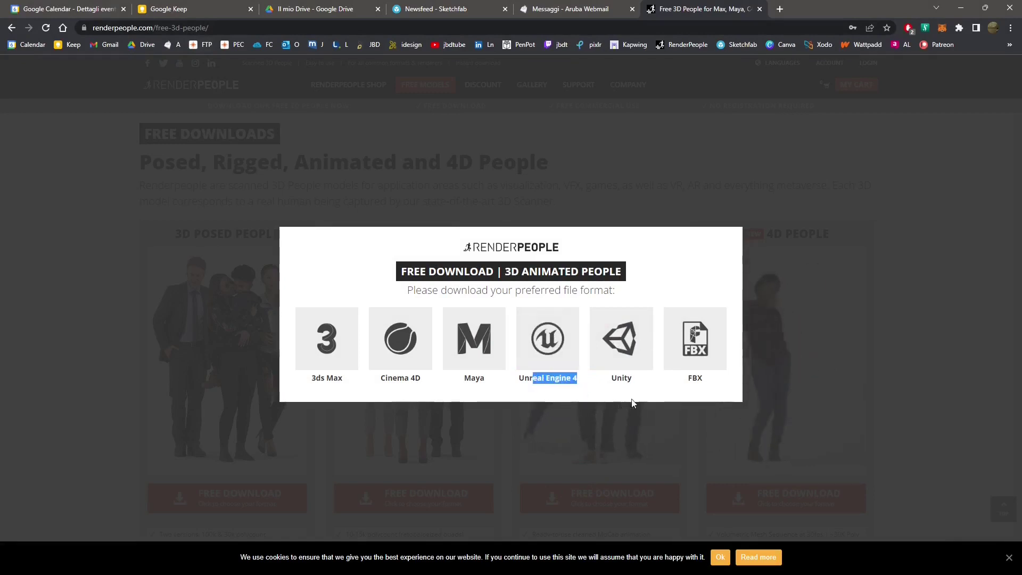
{"action": "left_click", "coordinate": [637, 400]}
{"action": "left_click_drag", "start_coordinate": [689, 378], "coordinate": [698, 379]}
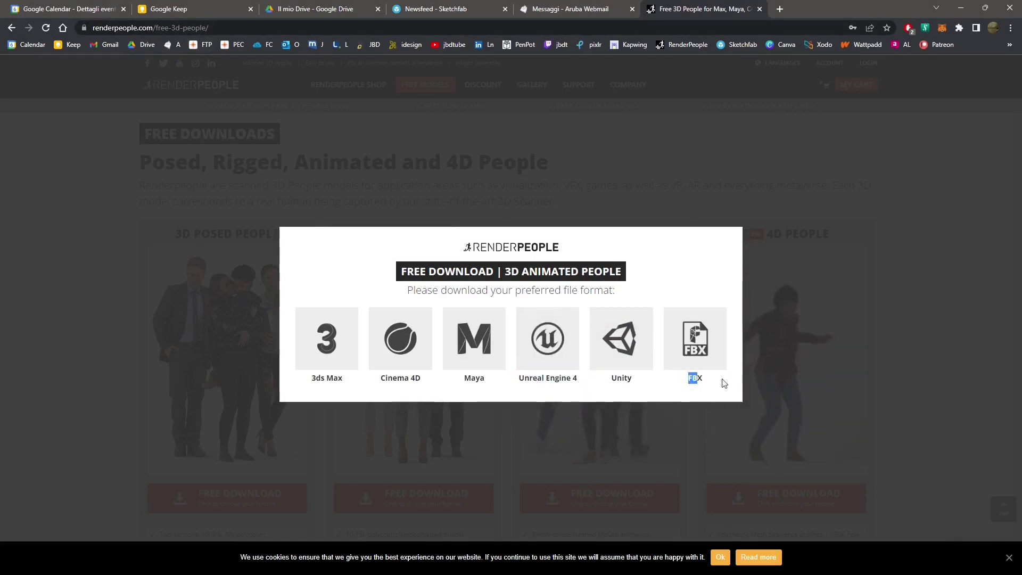
{"action": "left_click", "coordinate": [898, 358]}
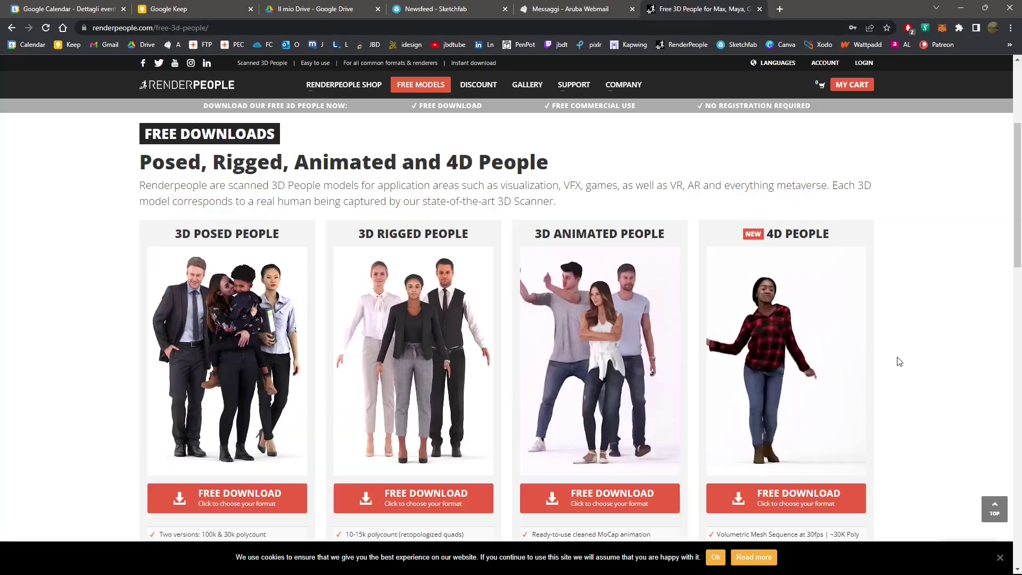
{"action": "left_click", "coordinate": [961, 8]}
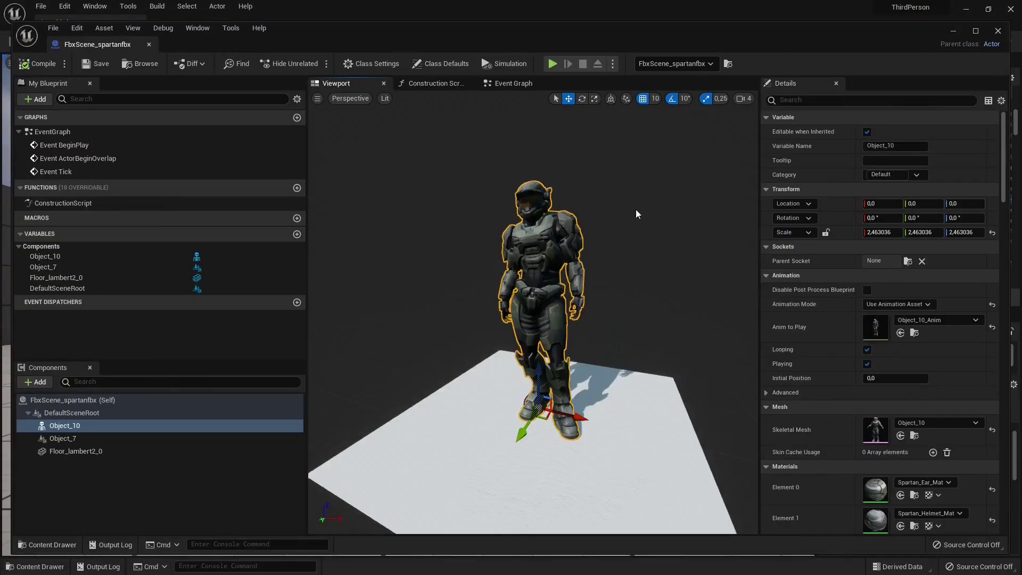
Close the Spartan blueprint and the message log, and place the Object_10_Anim sequence from the spartan folder on the level floor
{"action": "left_click", "coordinate": [149, 44]}
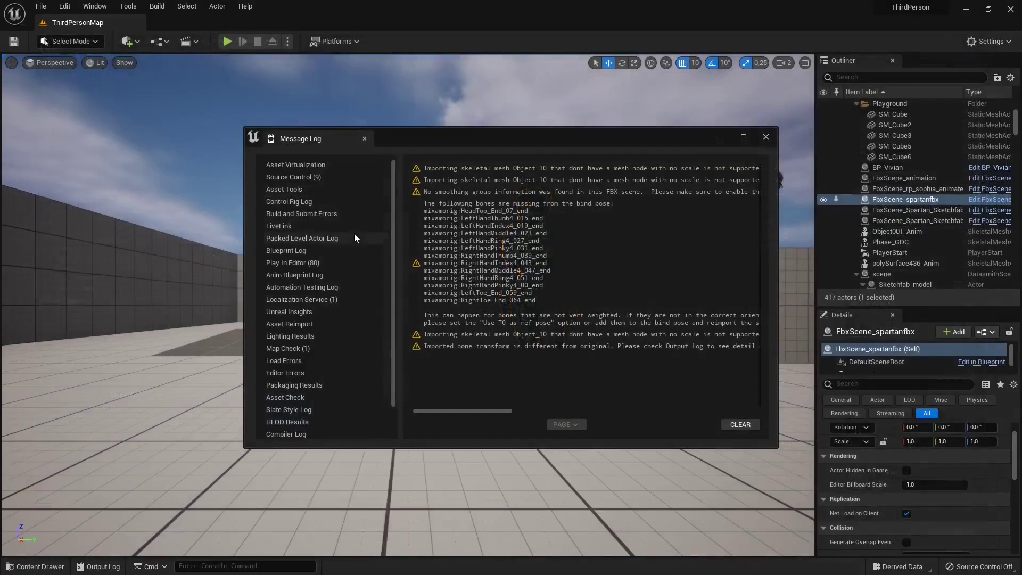
{"action": "left_click", "coordinate": [766, 137]}
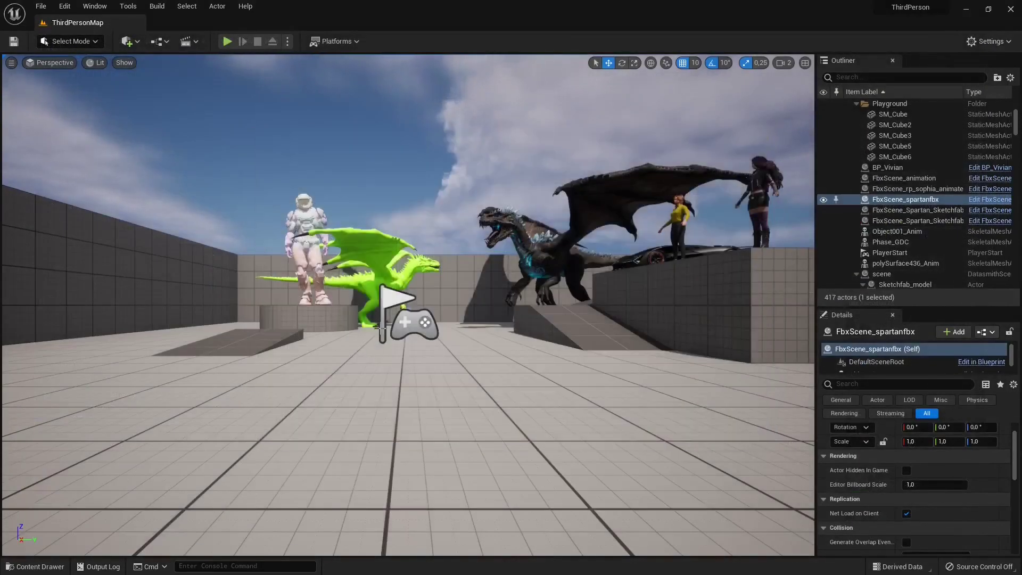
{"action": "left_click", "coordinate": [51, 567]}
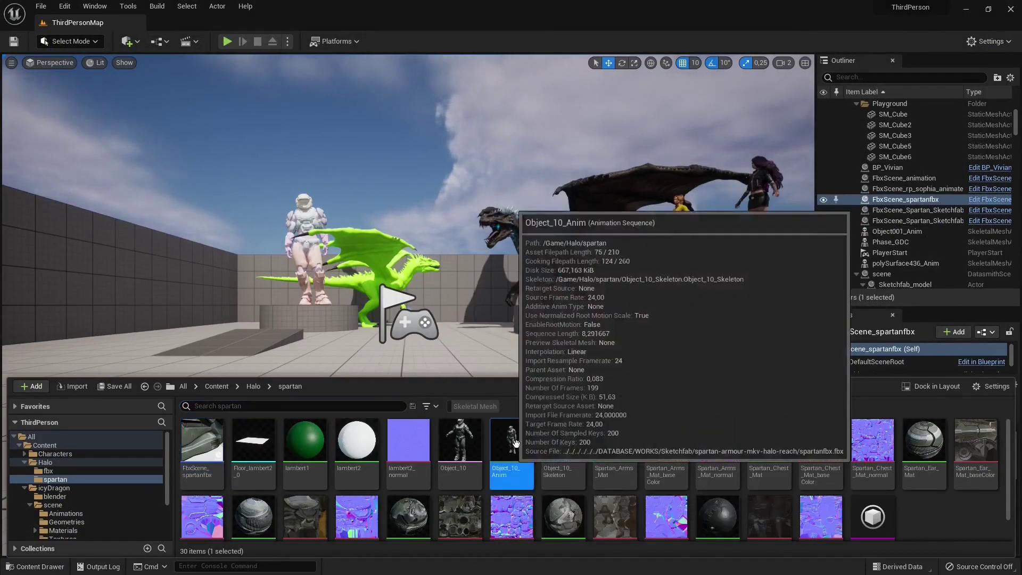
{"action": "left_click_drag", "start_coordinate": [511, 453], "coordinate": [451, 440]}
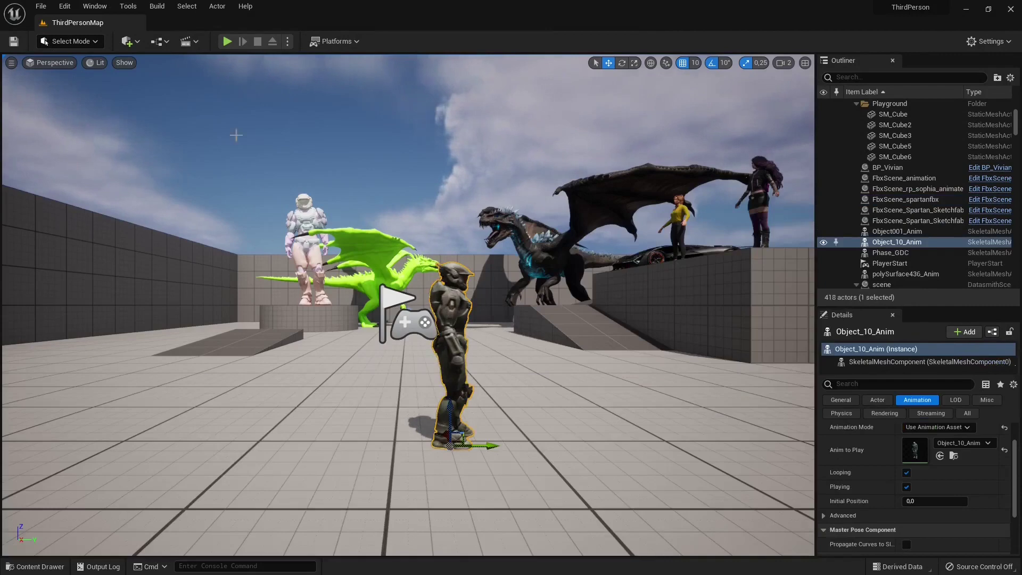
Rotate the placed Spartan to face the camera, and briefly play the level to check its animation
{"action": "left_click", "coordinate": [622, 62]}
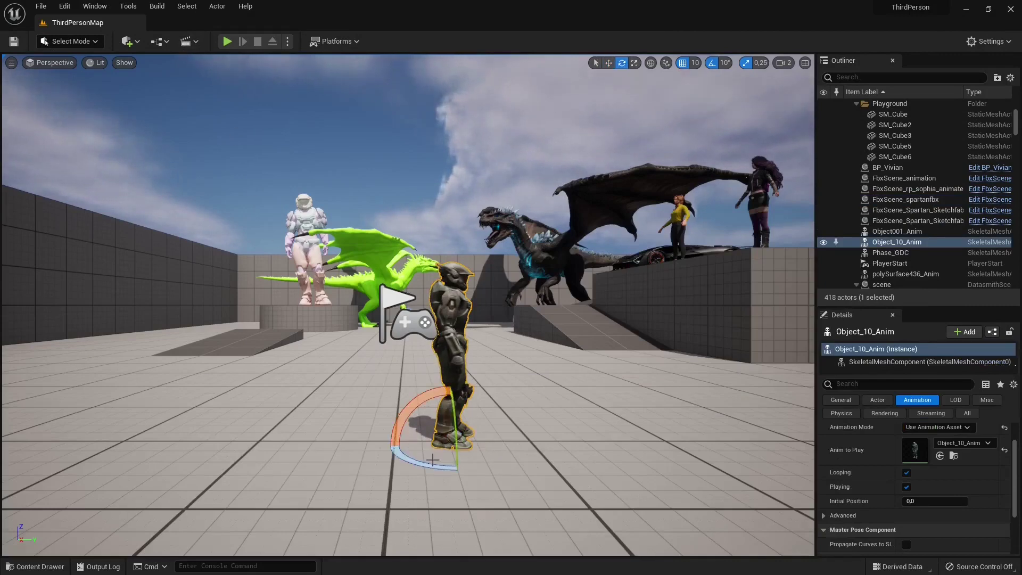
{"action": "left_click_drag", "start_coordinate": [410, 437], "coordinate": [431, 467]}
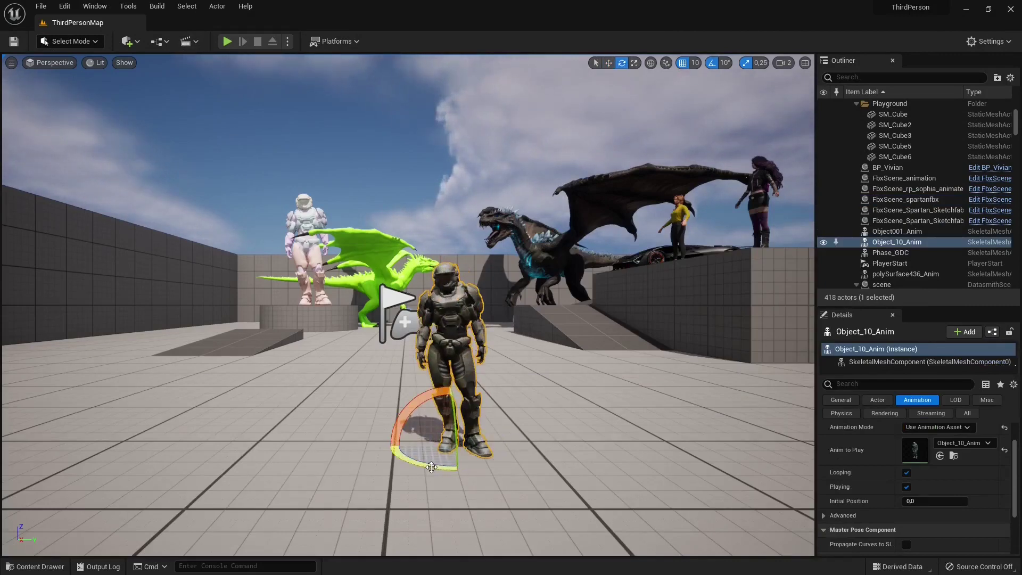
{"action": "scroll", "coordinate": [483, 365], "scroll_direction": "up", "scroll_amount": 3}
{"action": "left_click", "coordinate": [227, 41]}
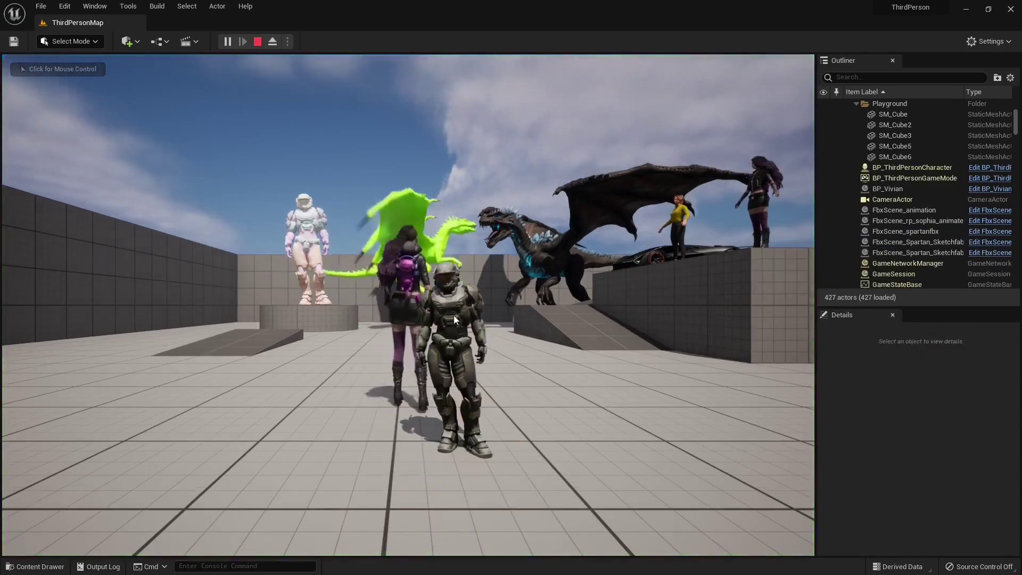
{"action": "key", "text": "Escape"}
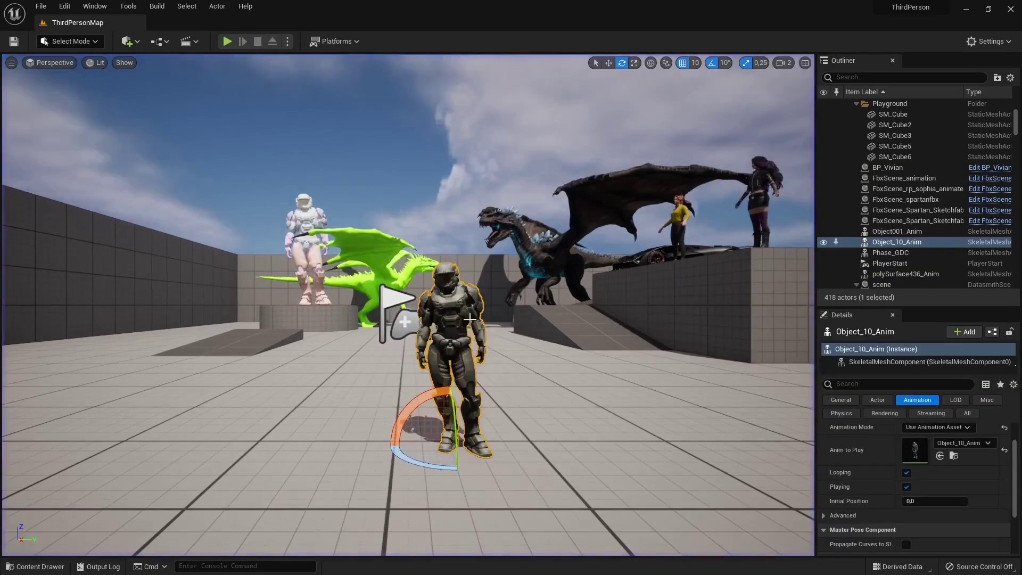
Try to stretch the Spartan along one axis with the scale tool, and undo the scaling
{"action": "left_click", "coordinate": [633, 65]}
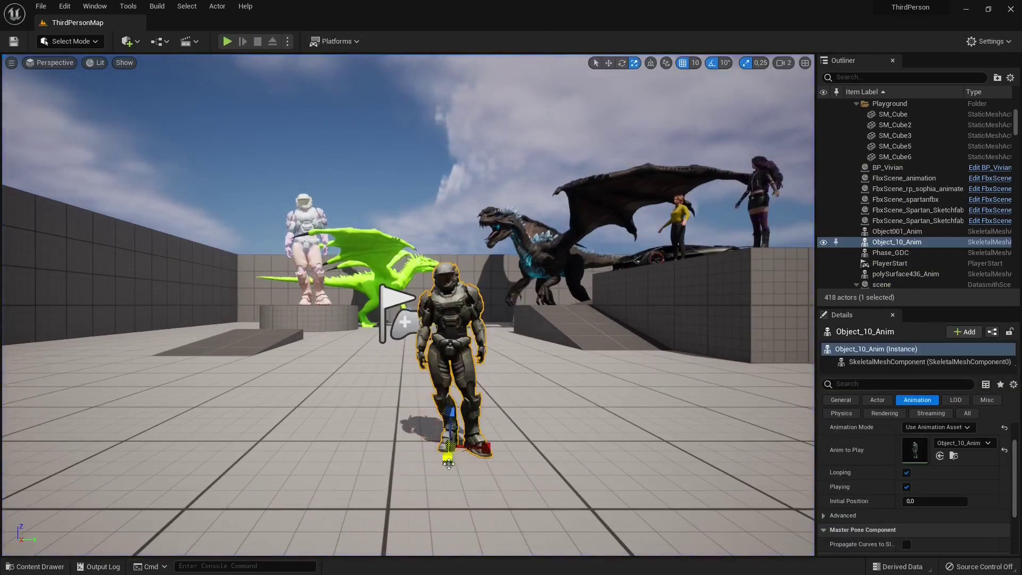
{"action": "left_click_drag", "start_coordinate": [487, 446], "coordinate": [527, 447]}
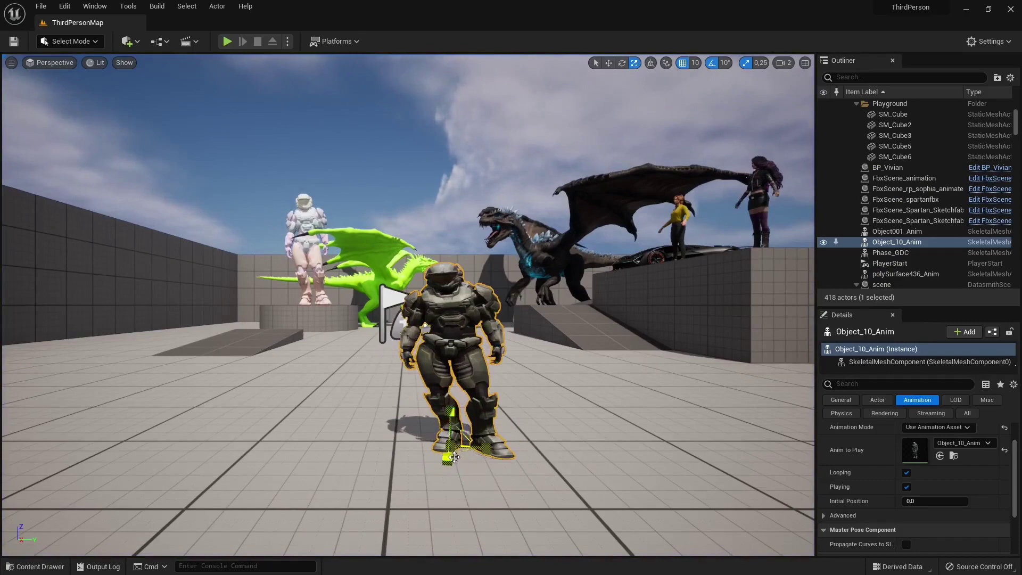
{"action": "key", "text": "ctrl+z"}
Move the Spartan across the floor to stand beside the player start
{"action": "right_click_drag", "start_coordinate": [570, 420], "coordinate": [546, 410]}
{"action": "left_click_drag", "start_coordinate": [546, 411], "coordinate": [585, 373]}
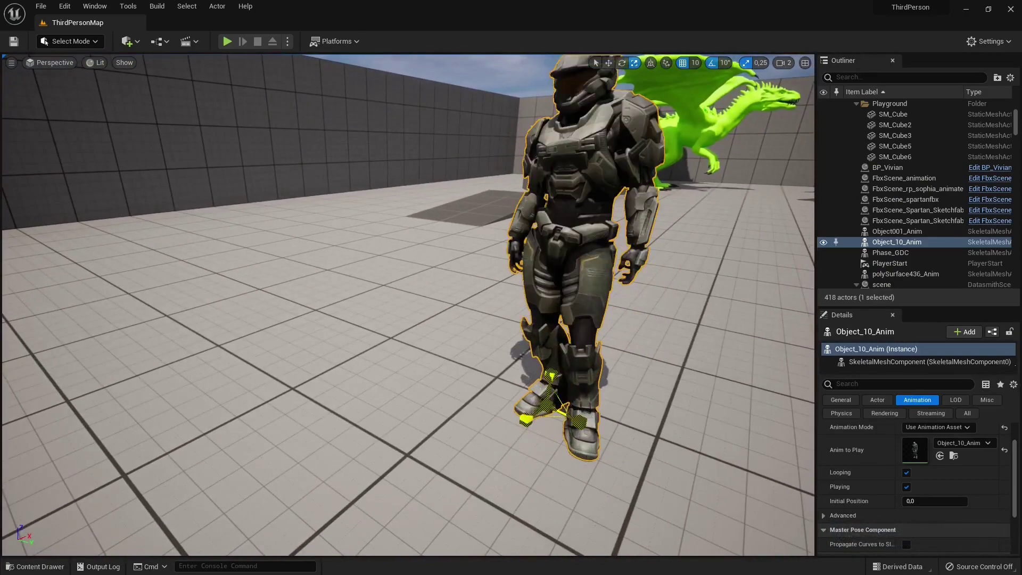
{"action": "right_click_drag", "start_coordinate": [586, 373], "coordinate": [644, 341]}
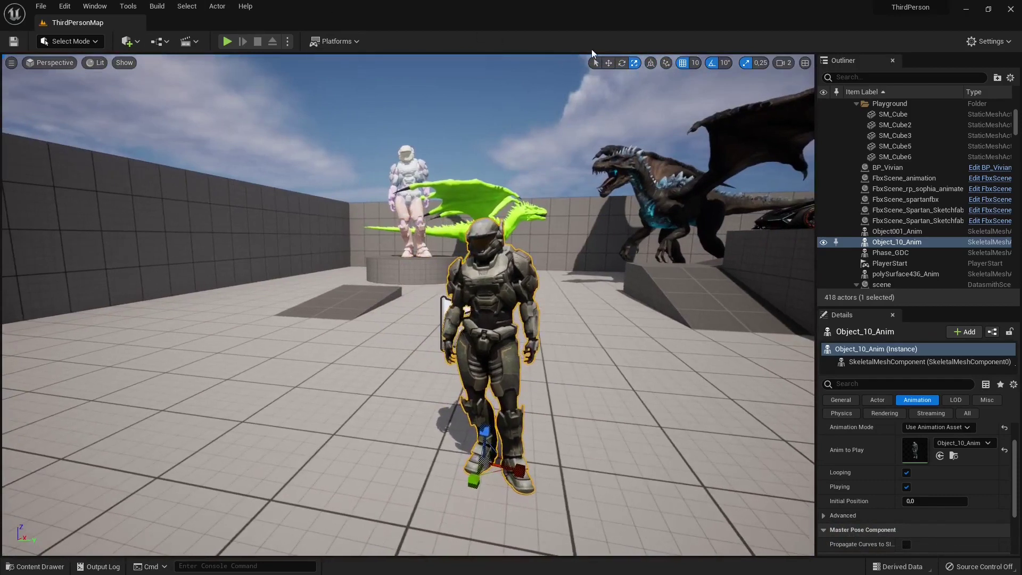
{"action": "left_click", "coordinate": [608, 63]}
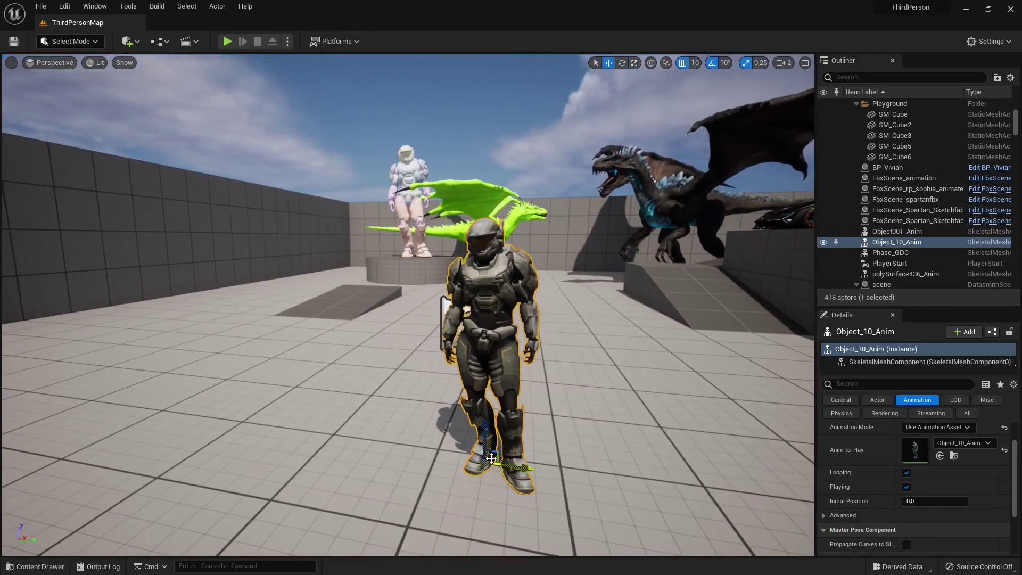
{"action": "left_click_drag", "start_coordinate": [491, 458], "coordinate": [551, 402]}
{"action": "right_click_drag", "start_coordinate": [550, 402], "coordinate": [647, 355]}
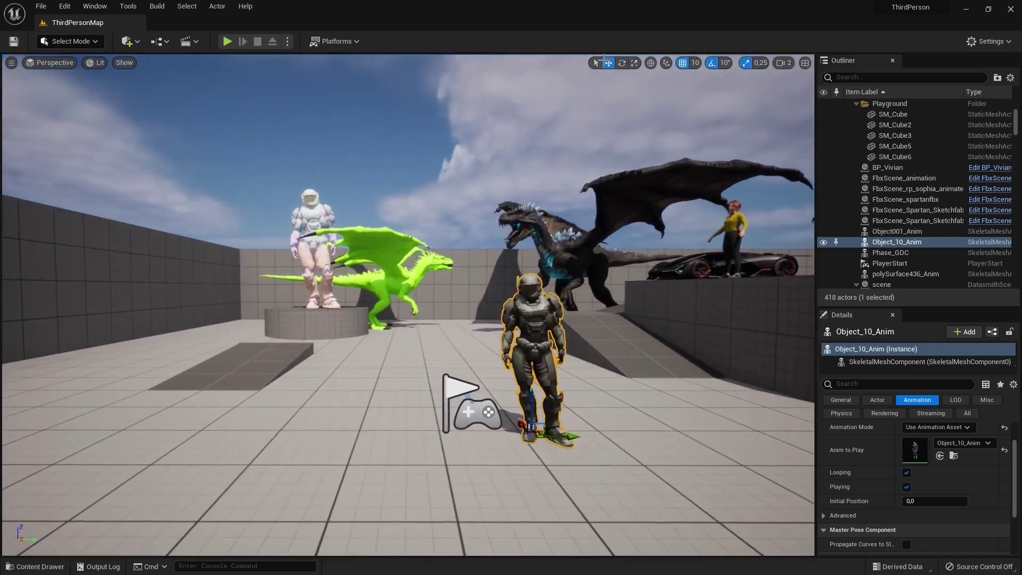
Try widening the Spartan, undo that scaling, and adjust its overall size uniformly
{"action": "left_click", "coordinate": [634, 63]}
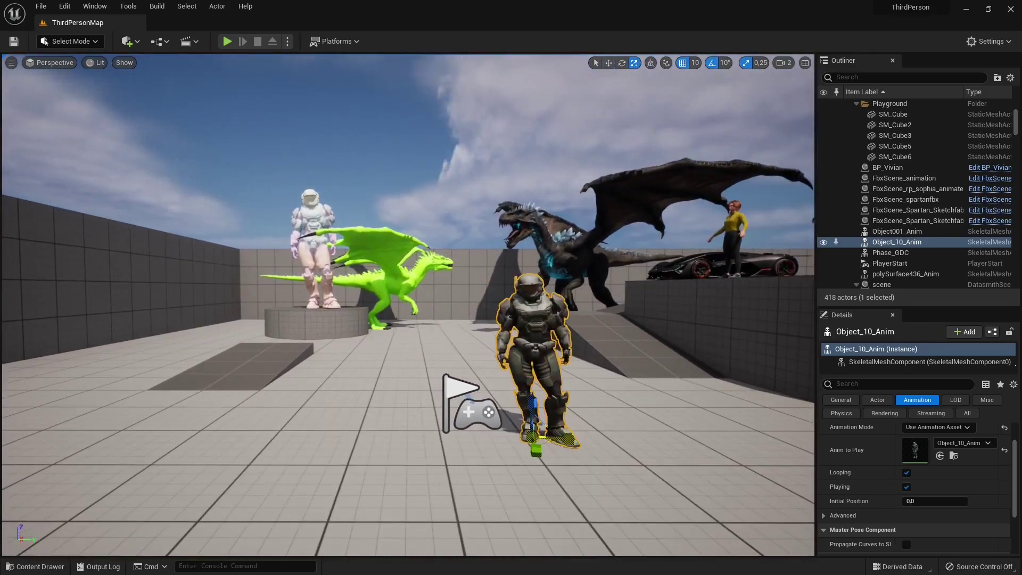
{"action": "key", "text": "ctrl+z"}
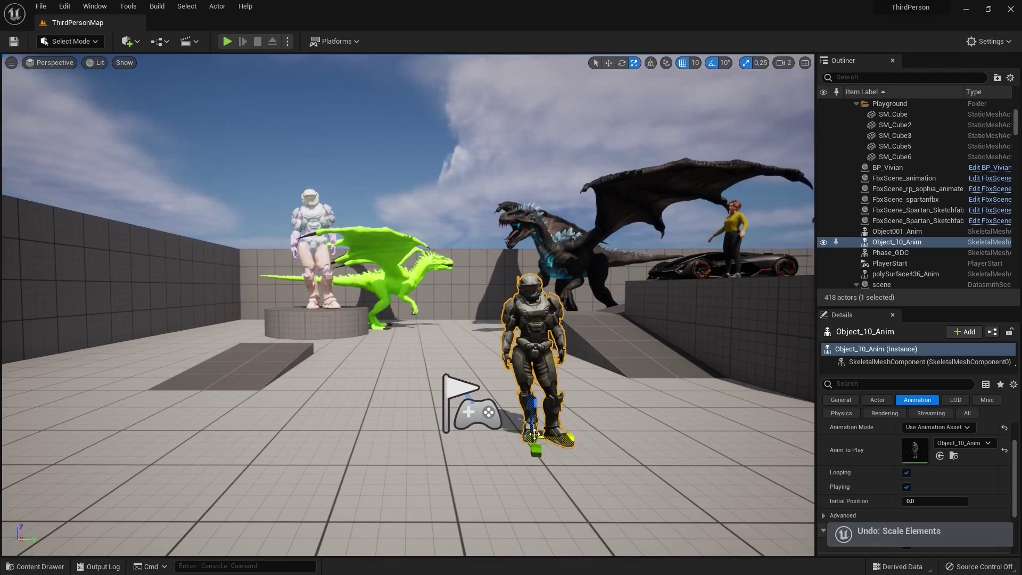
{"action": "mouse_move", "coordinate": [534, 438]}
{"action": "left_mouse_down"}
{"action": "mouse_move", "coordinate": [556, 418]}
{"action": "mouse_move", "coordinate": [530, 441]}
{"action": "left_mouse_up"}
{"action": "right_click_drag", "start_coordinate": [401, 425], "coordinate": [429, 428]}
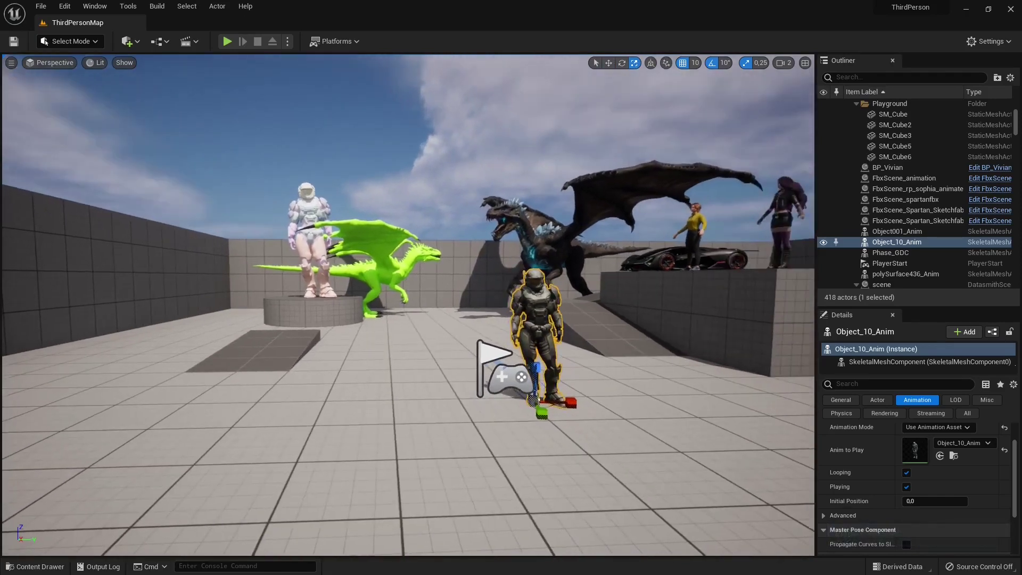
{"action": "left_click", "coordinate": [401, 425]}
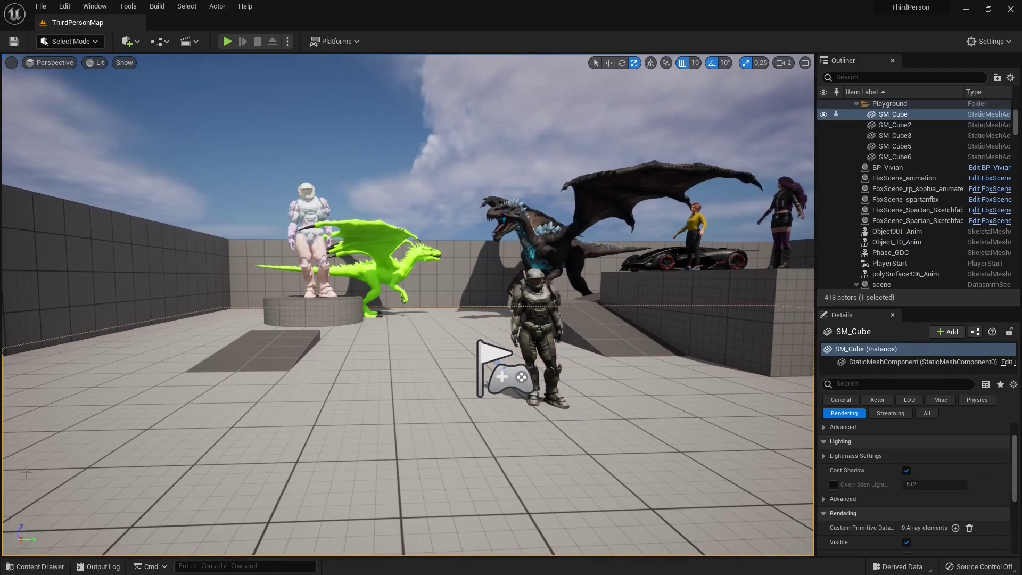
Place the rp_sophia_animated_003_idling_geo_Anim sequence from the Characters folder on the floor beside the Spartan
{"action": "left_click", "coordinate": [44, 565]}
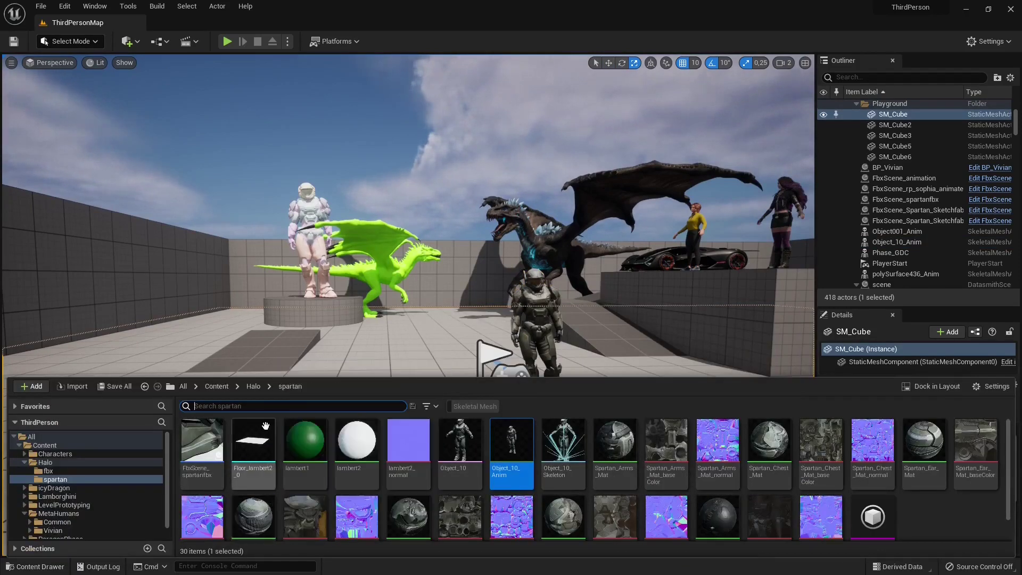
{"action": "left_click", "coordinate": [212, 385]}
{"action": "double_click", "coordinate": [202, 447]}
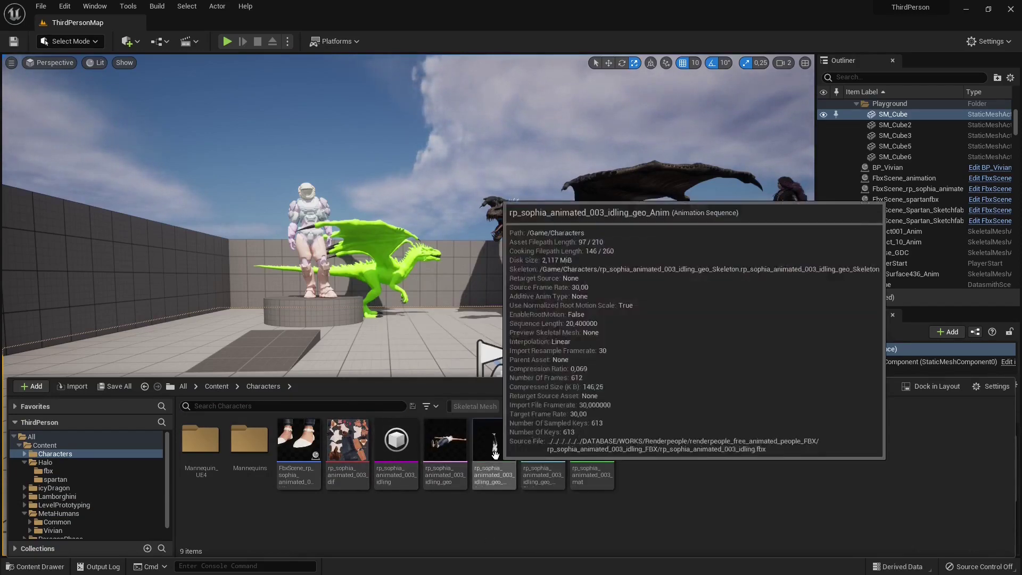
{"action": "left_click_drag", "start_coordinate": [494, 450], "coordinate": [455, 339]}
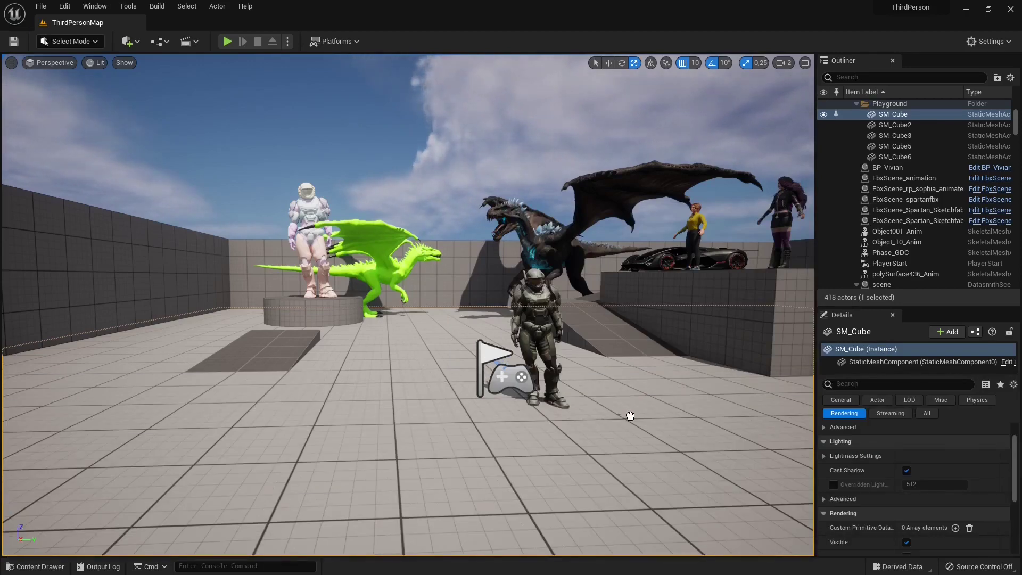
{"action": "left_click_drag", "start_coordinate": [630, 416], "coordinate": [629, 416]}
Rotate the Renderpeople woman to face the camera, and play the level to check the placed animations
{"action": "left_click", "coordinate": [621, 62]}
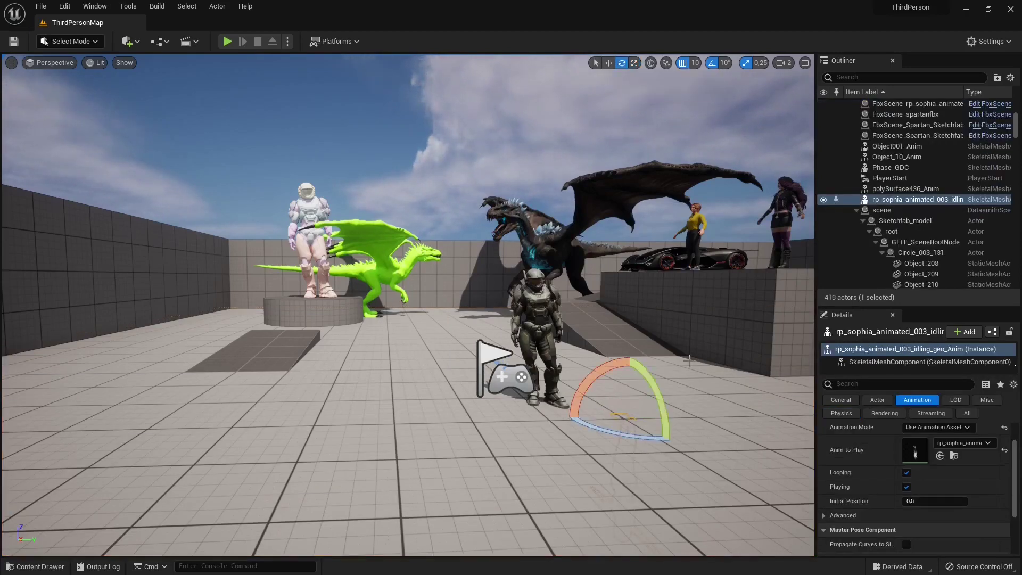
{"action": "left_click_drag", "start_coordinate": [602, 368], "coordinate": [646, 474]}
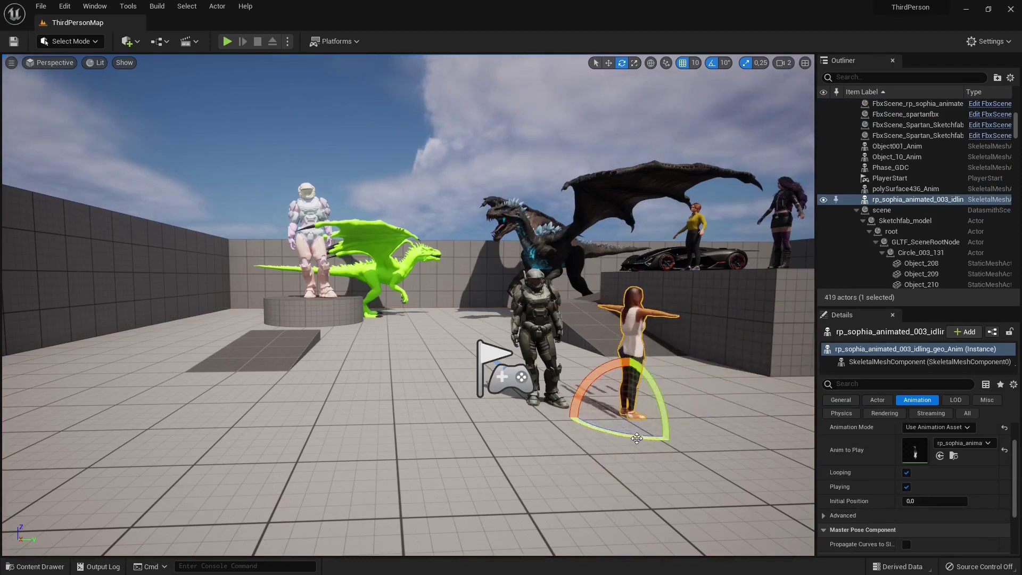
{"action": "left_click_drag", "start_coordinate": [636, 438], "coordinate": [675, 426]}
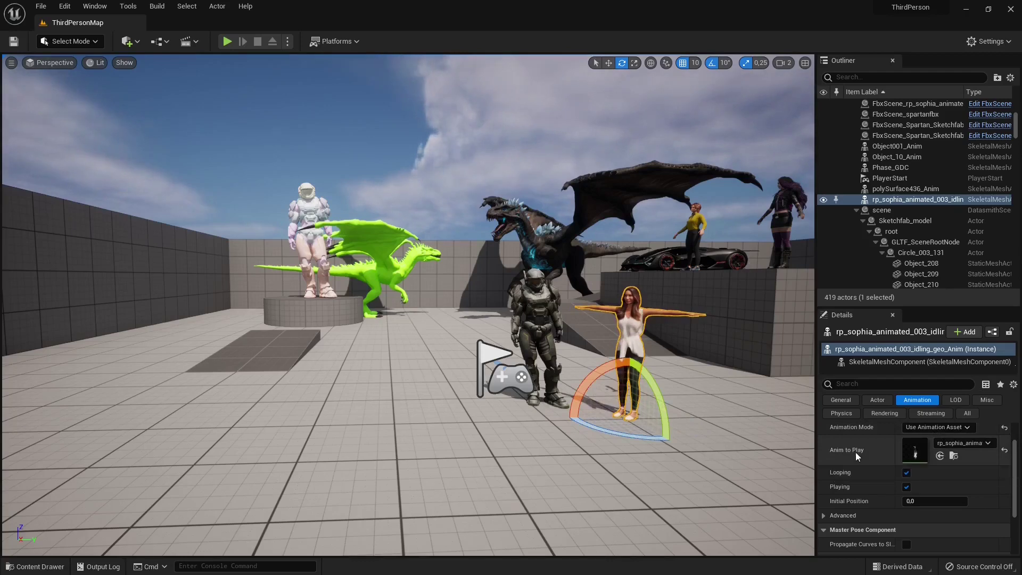
{"action": "left_click", "coordinate": [228, 42]}
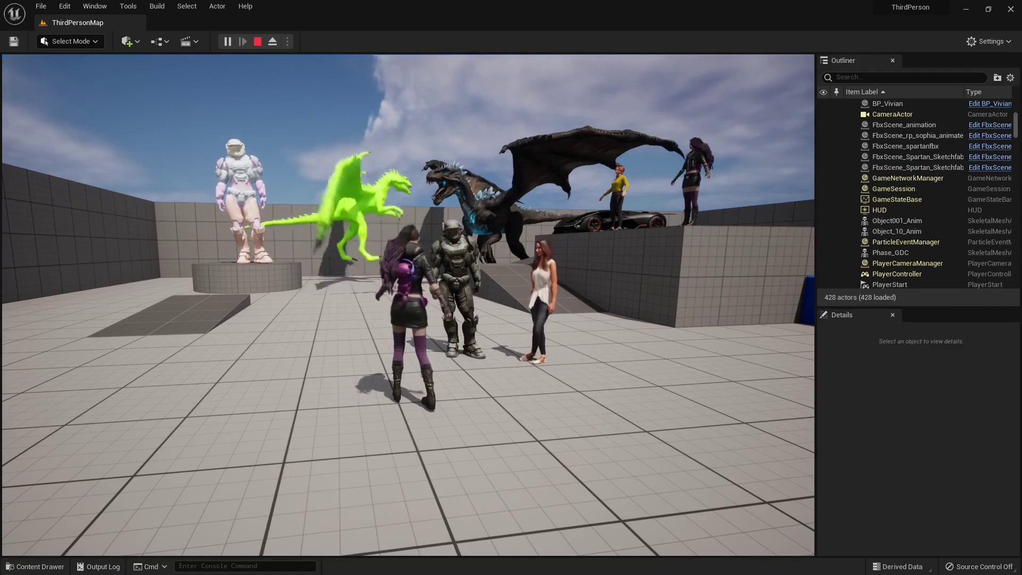
{"action": "key", "text": "w"}
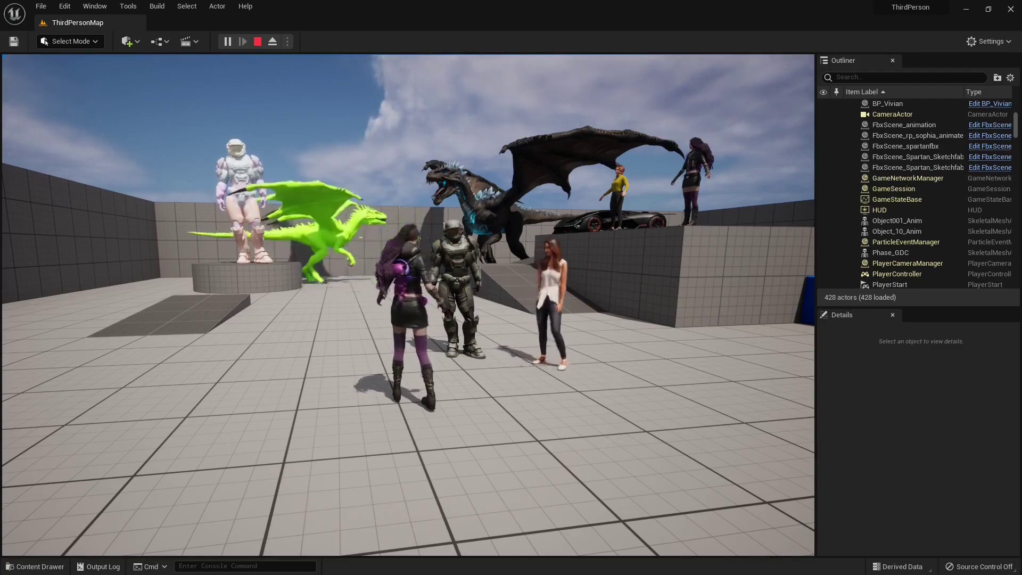